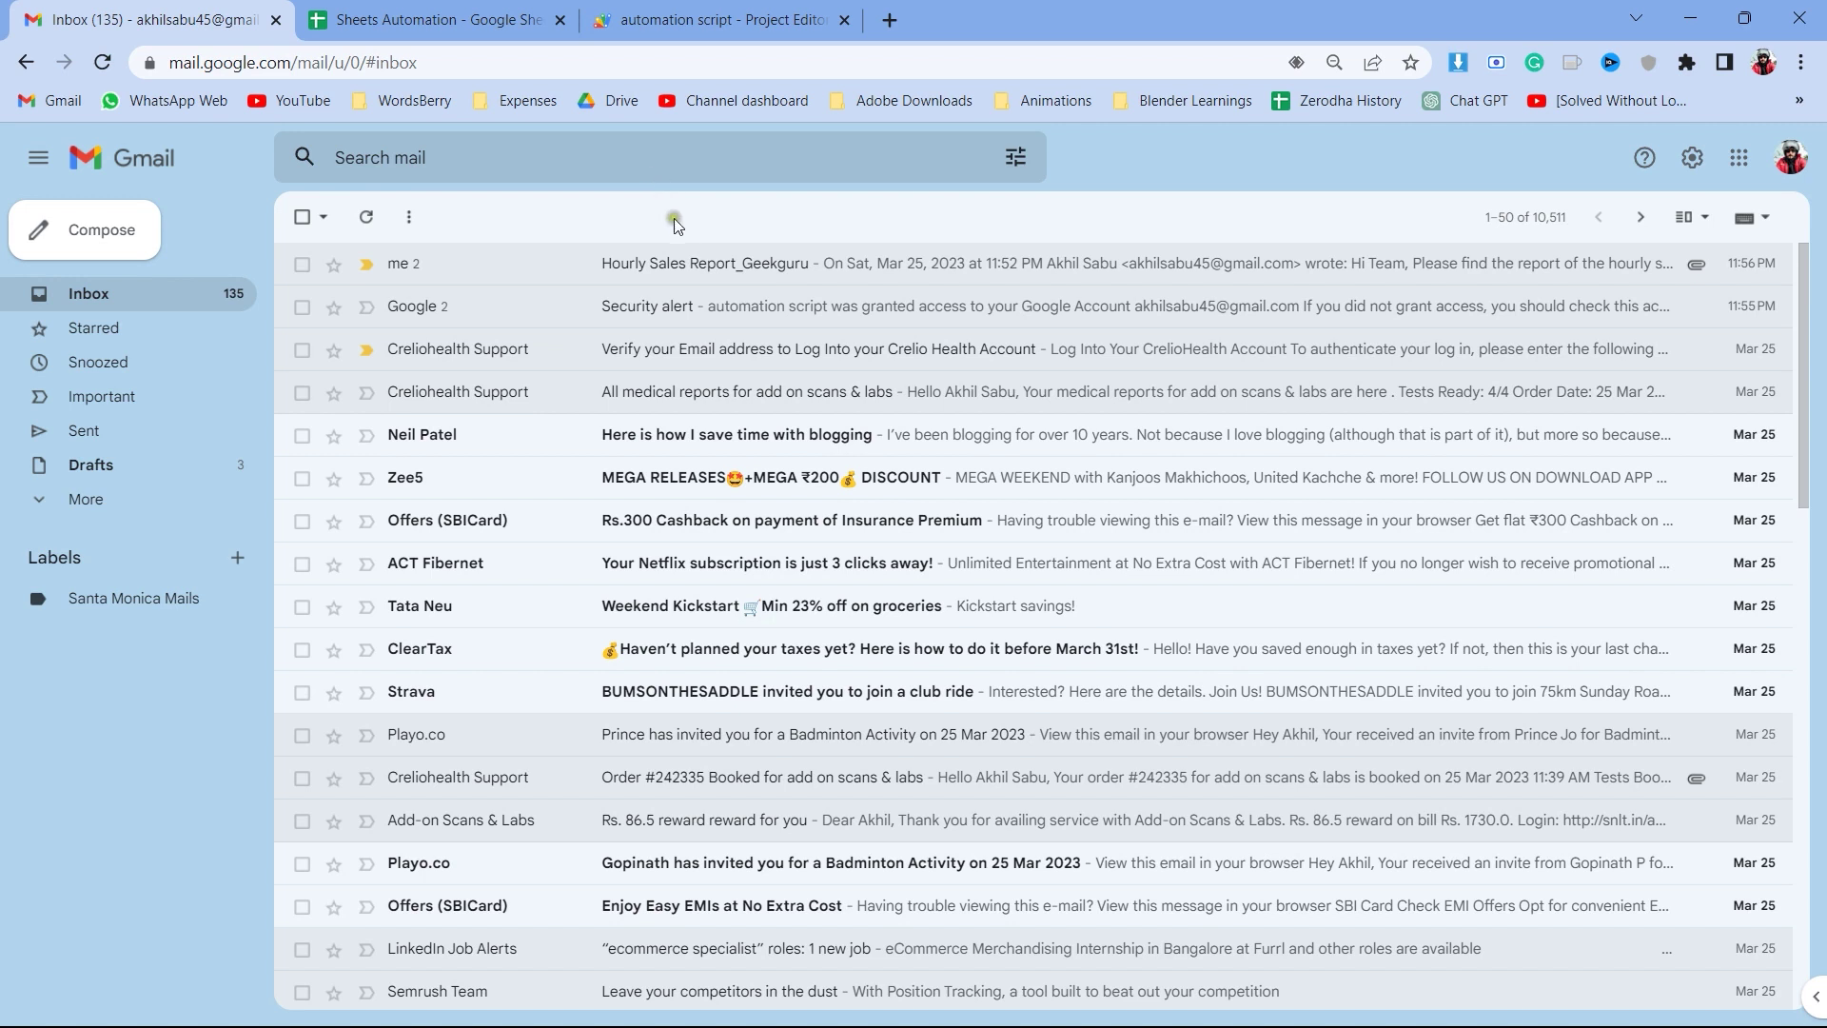
- Open the Hourly Sales Report_Geekguru email thread, expand its first message and view the Book1.xlsx and Book2.csv attachments
left_click(728, 259)
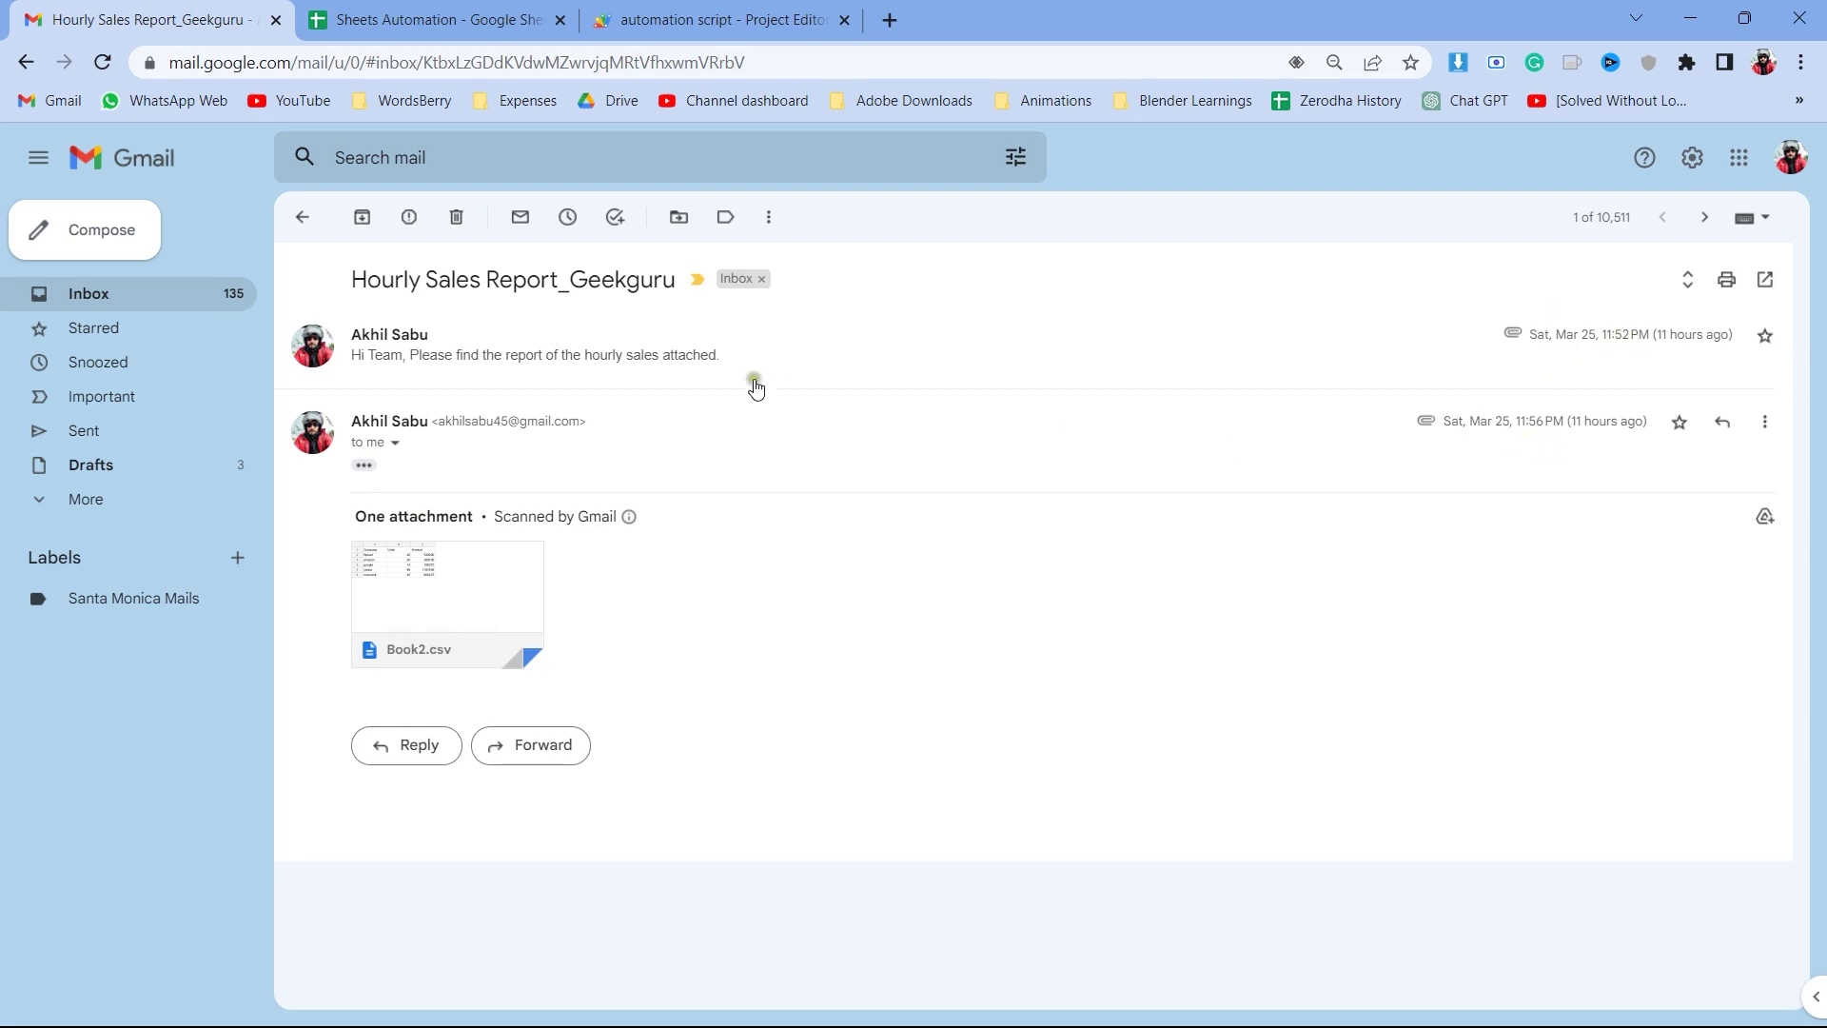
left_click(678, 379)
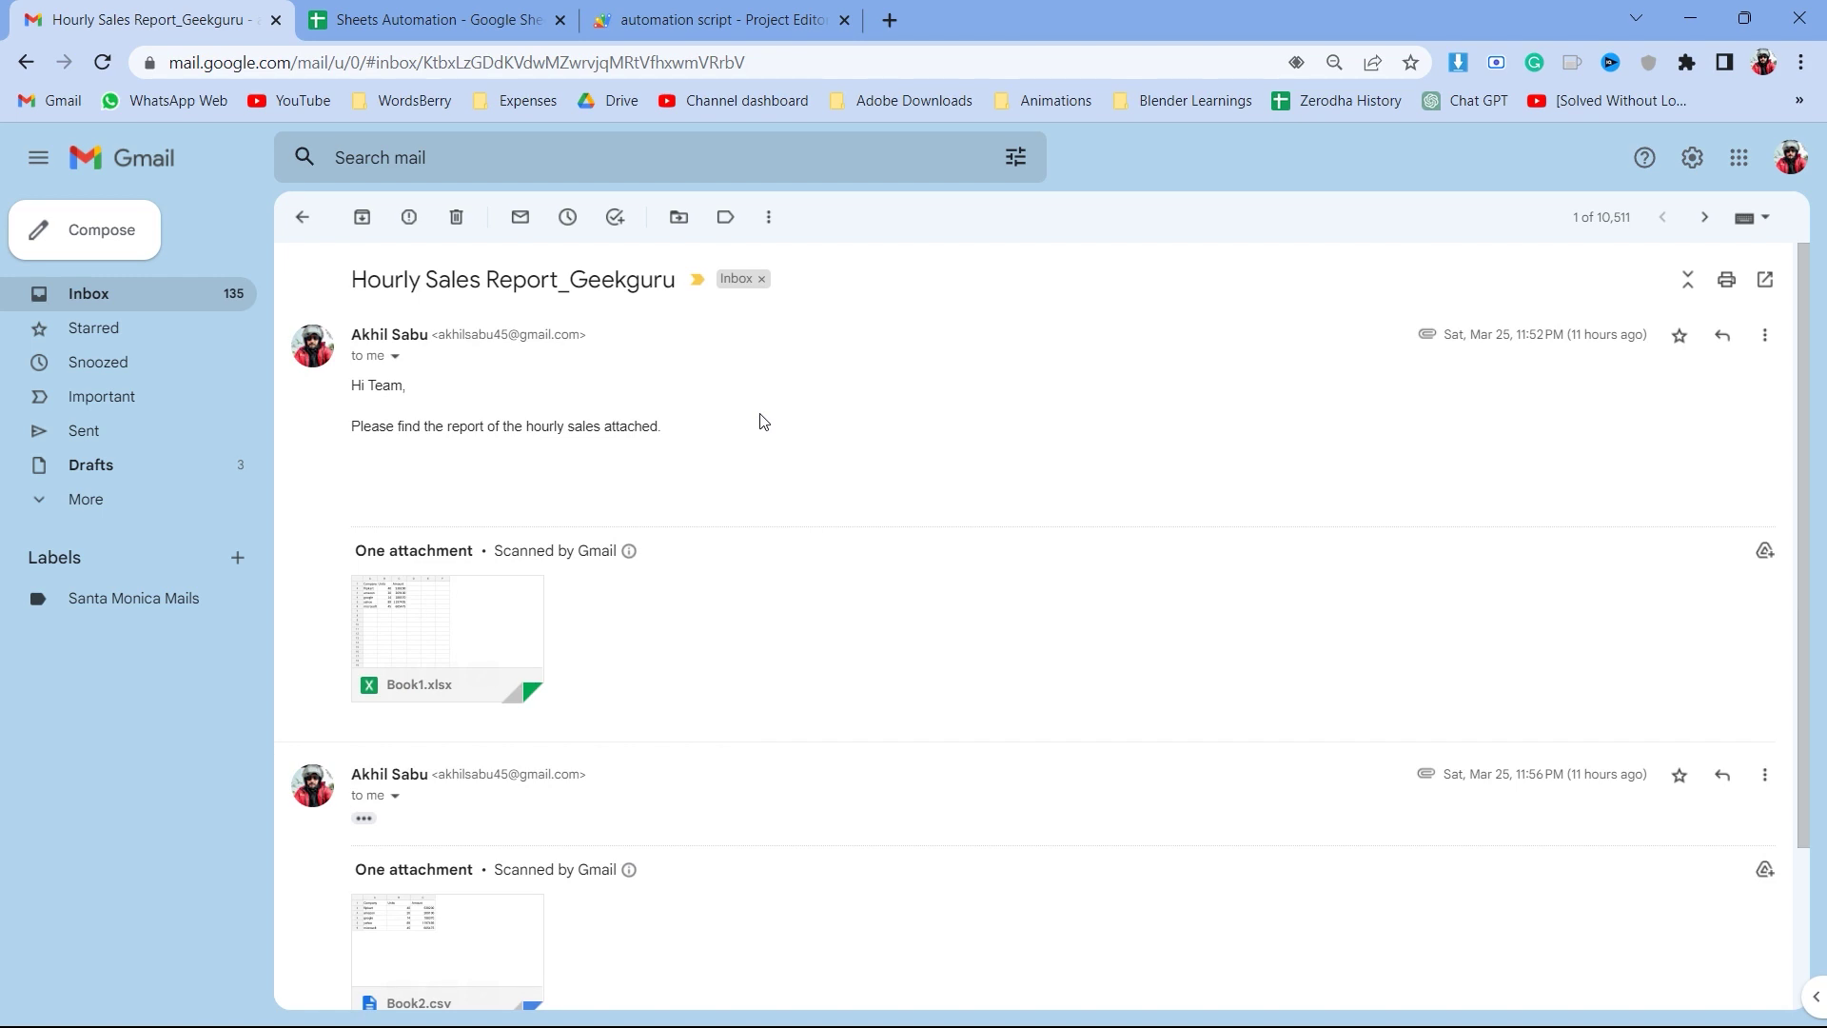
left_click(753, 503)
scroll(753, 512, "down", 1)
mouse_move(408, 542)
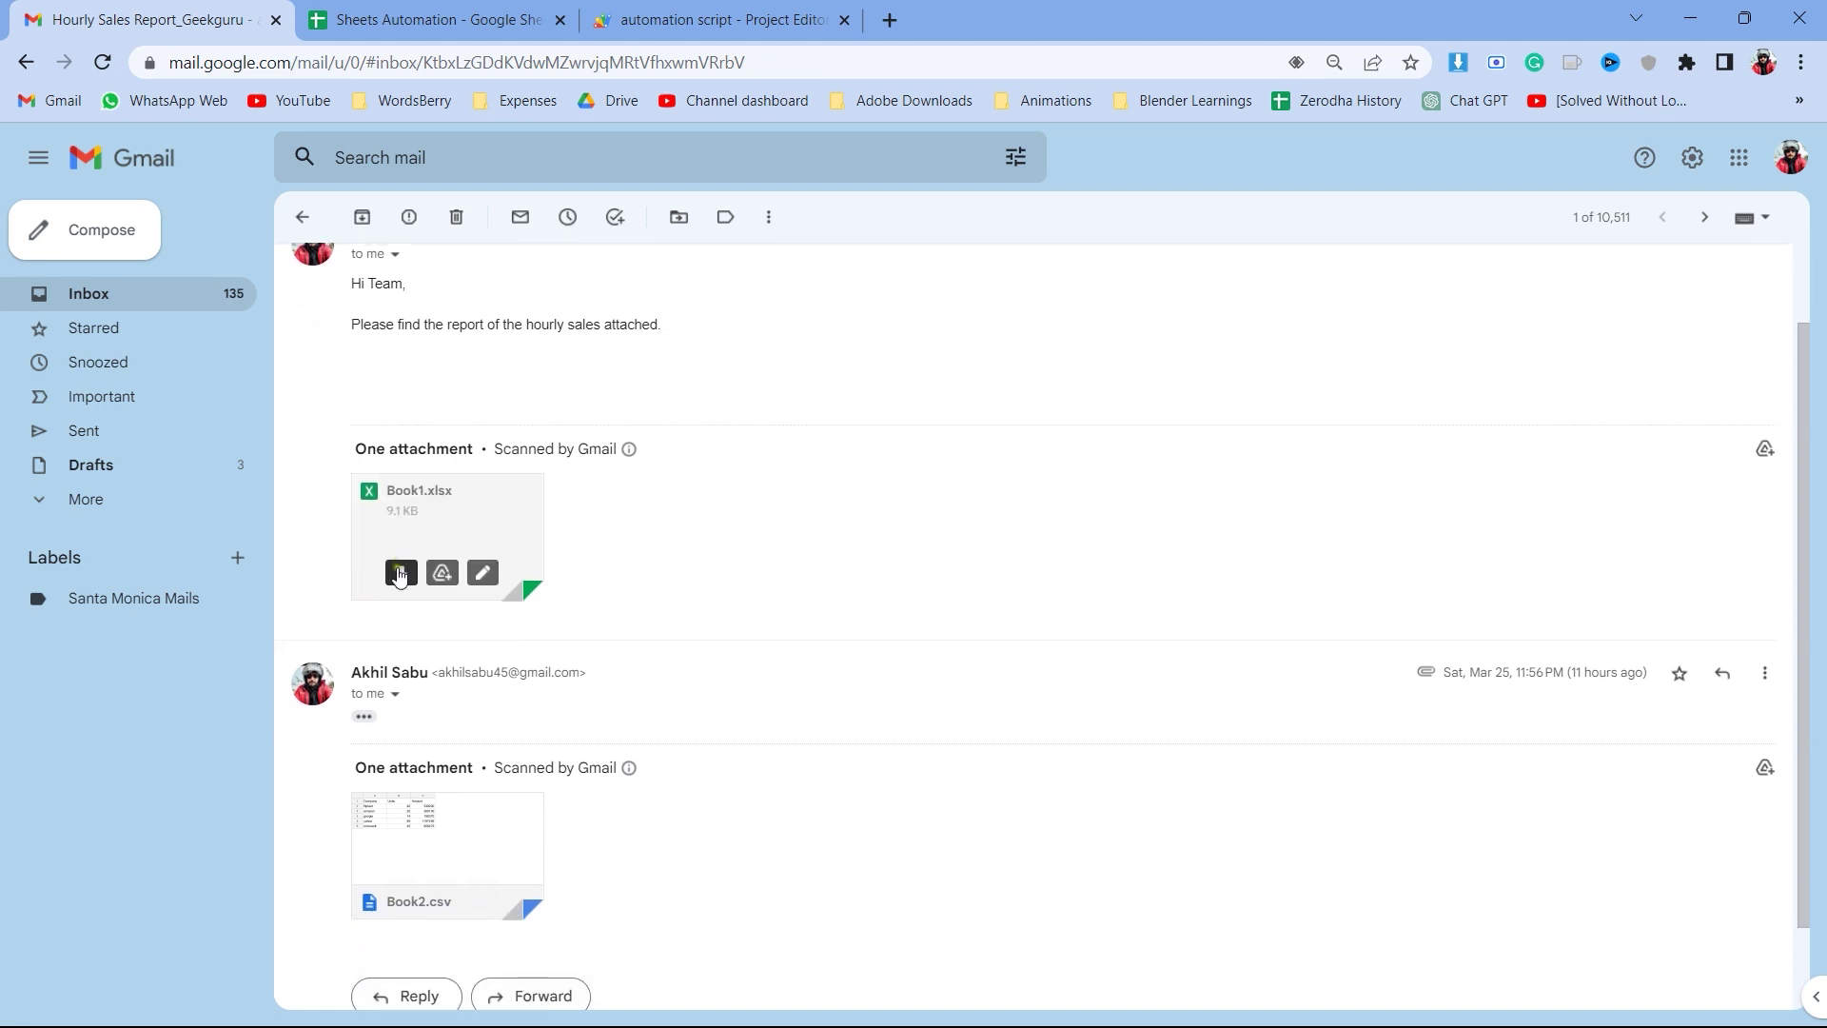
scroll(655, 549, "down", 1)
mouse_move(417, 744)
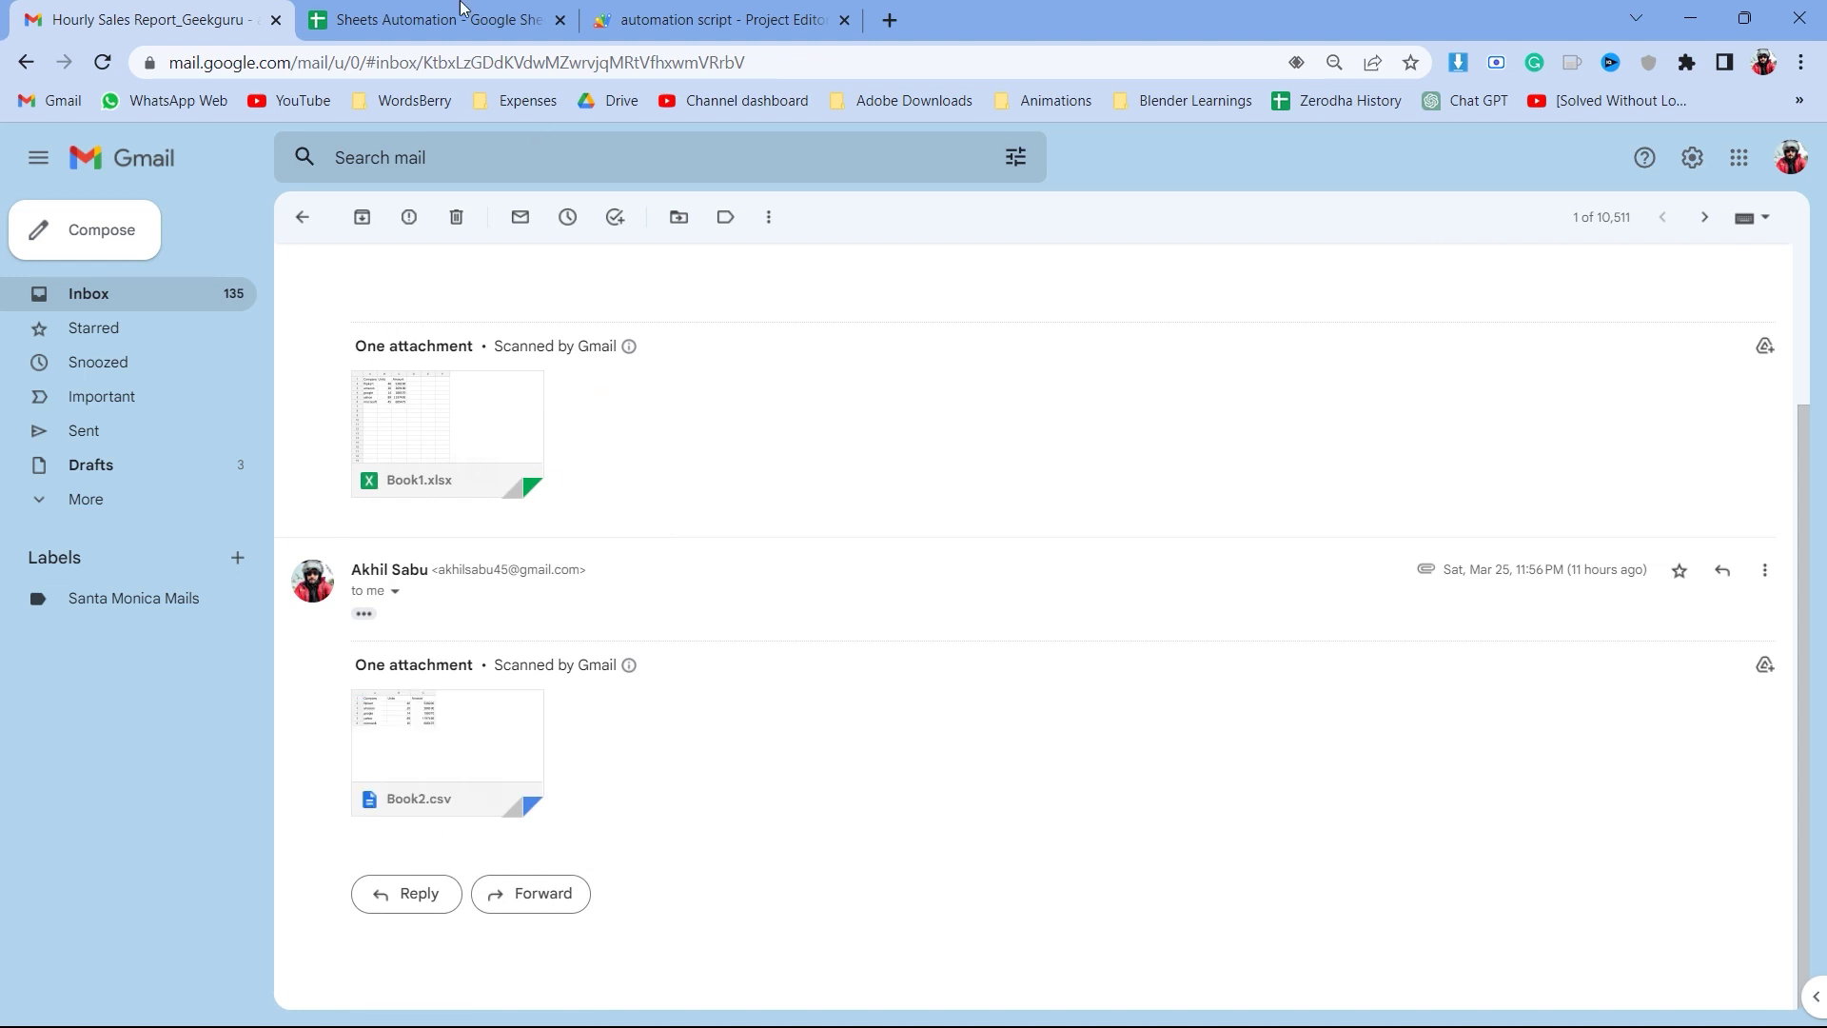
- Switch to the Sheets Automation spreadsheet and look over its Auto_fetch and Pivot sheets
left_click(438, 20)
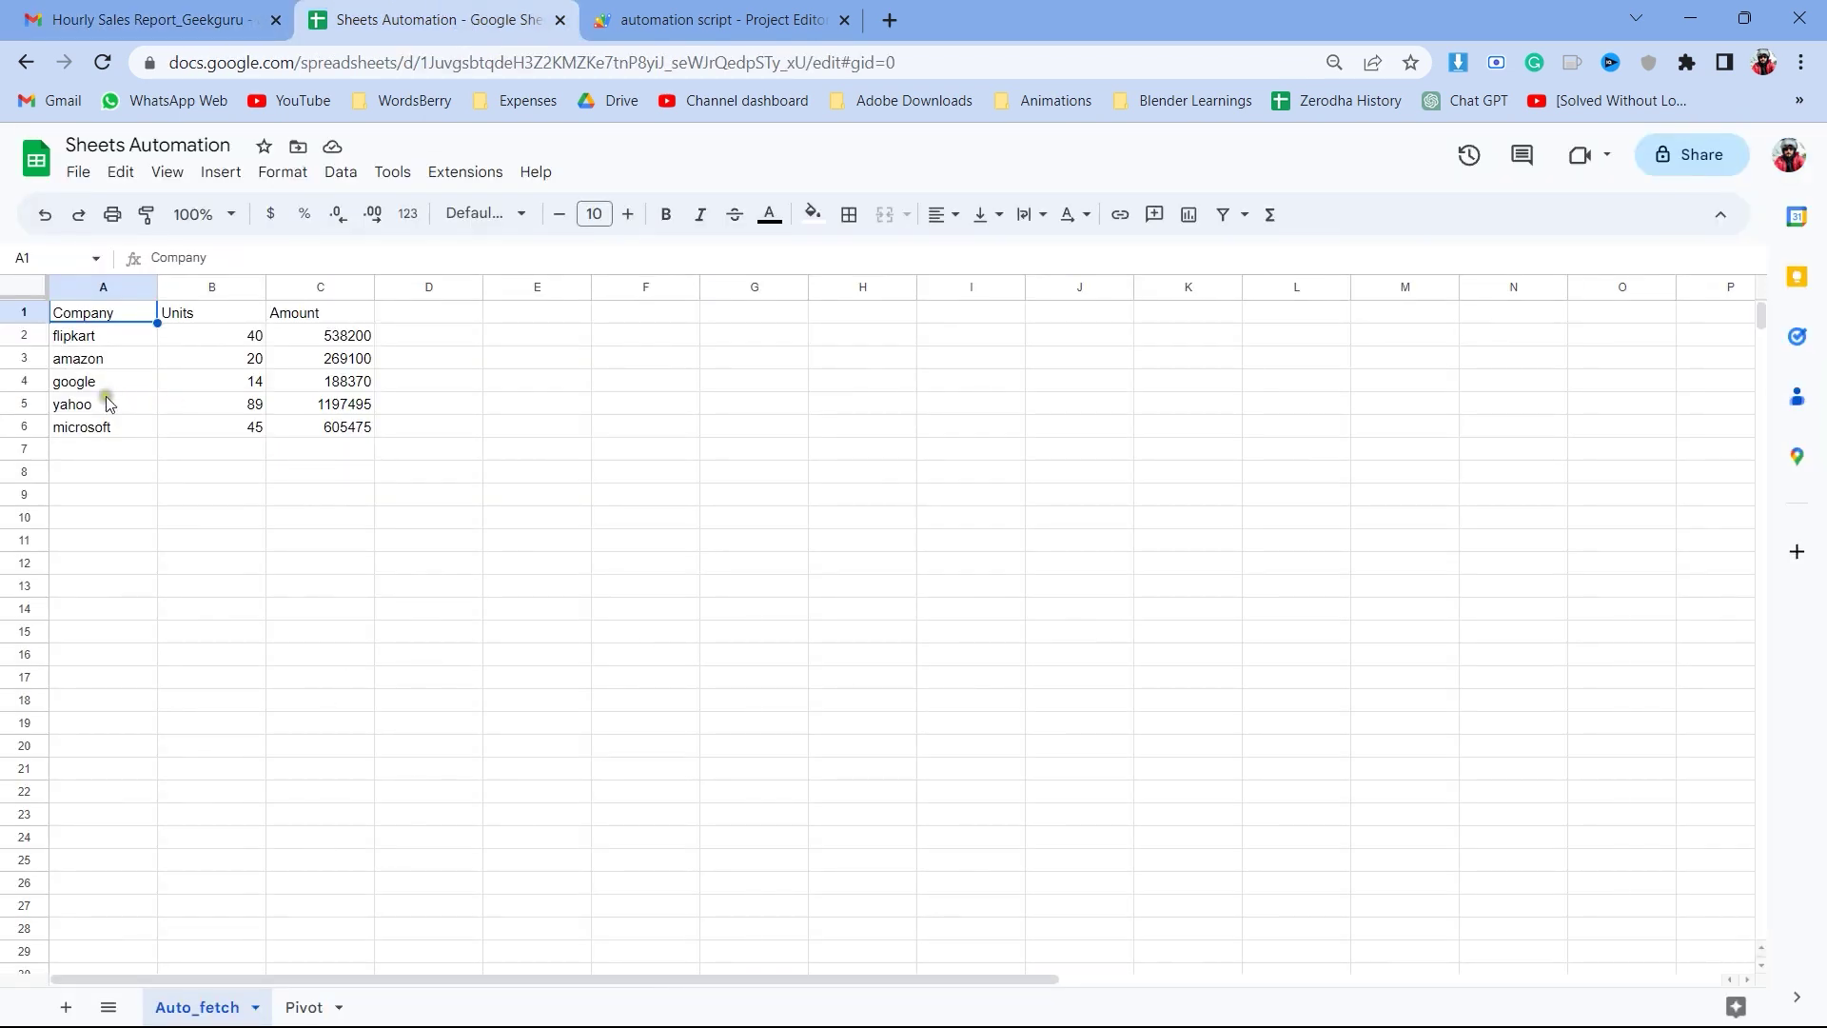
left_click(305, 1007)
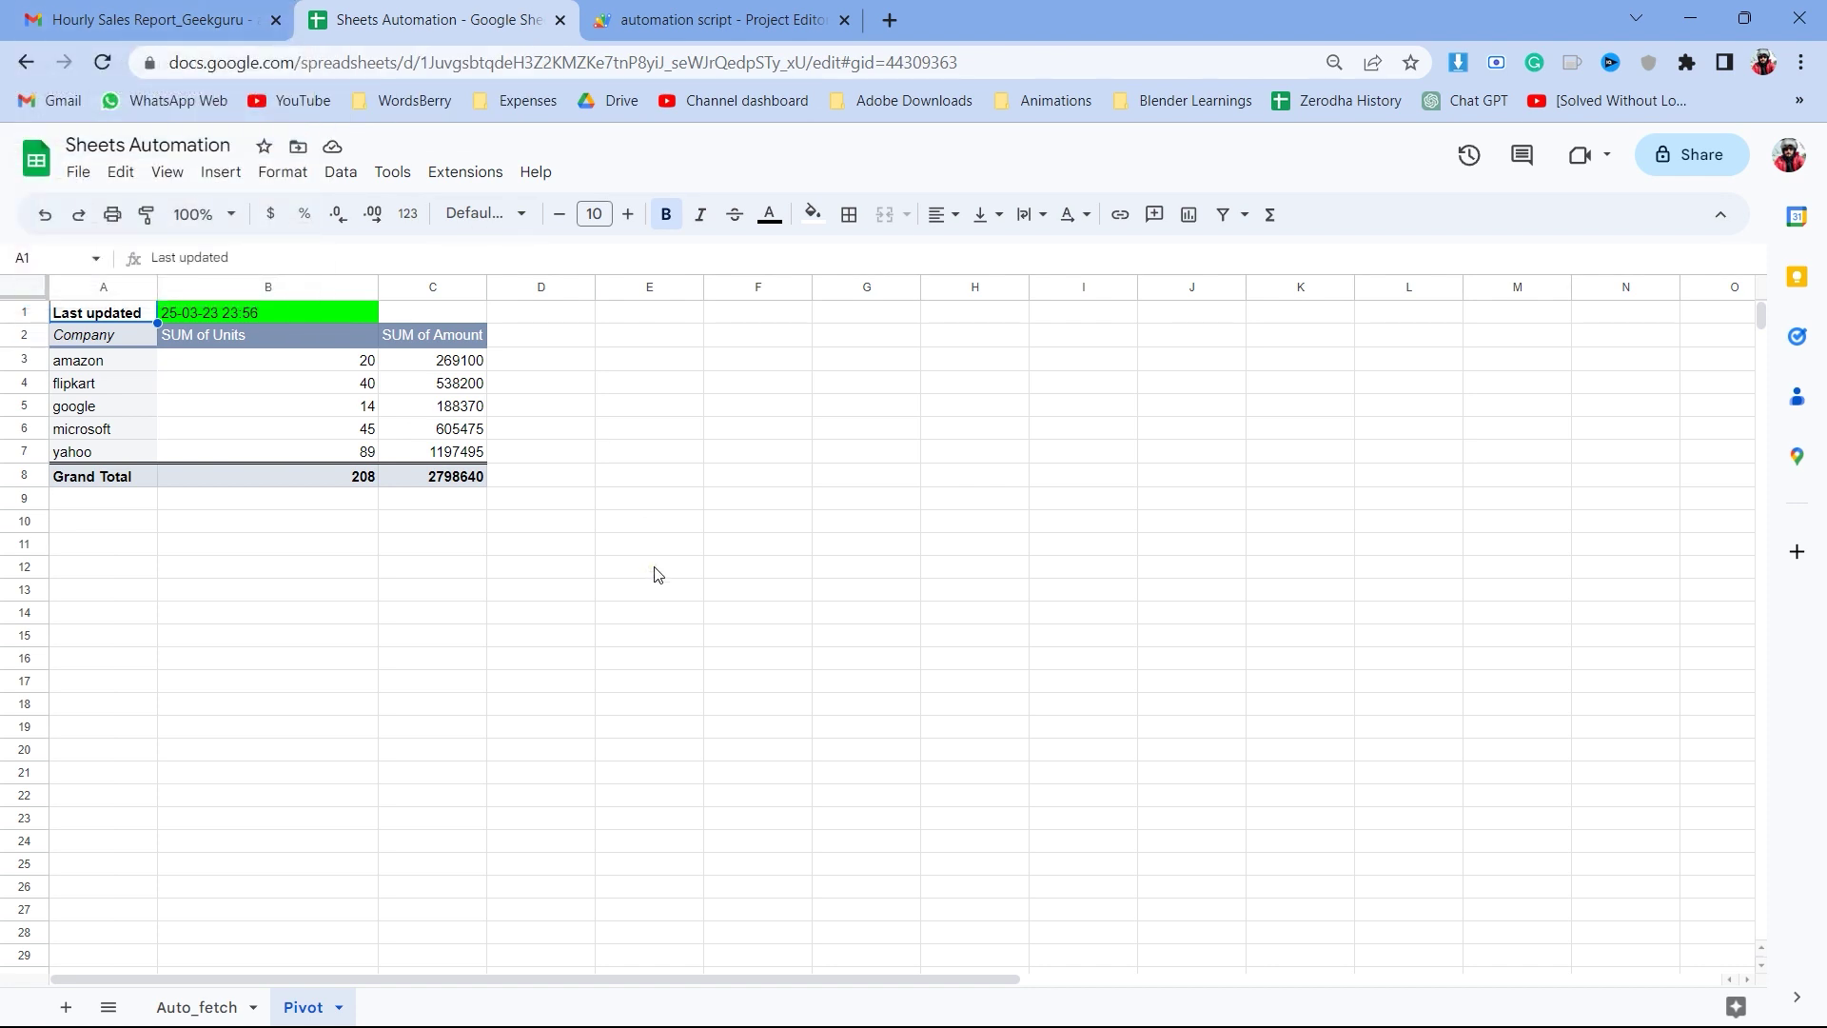
- Return to the Gmail thread, download the Book2.csv attachment and open the downloaded file
left_click(203, 21)
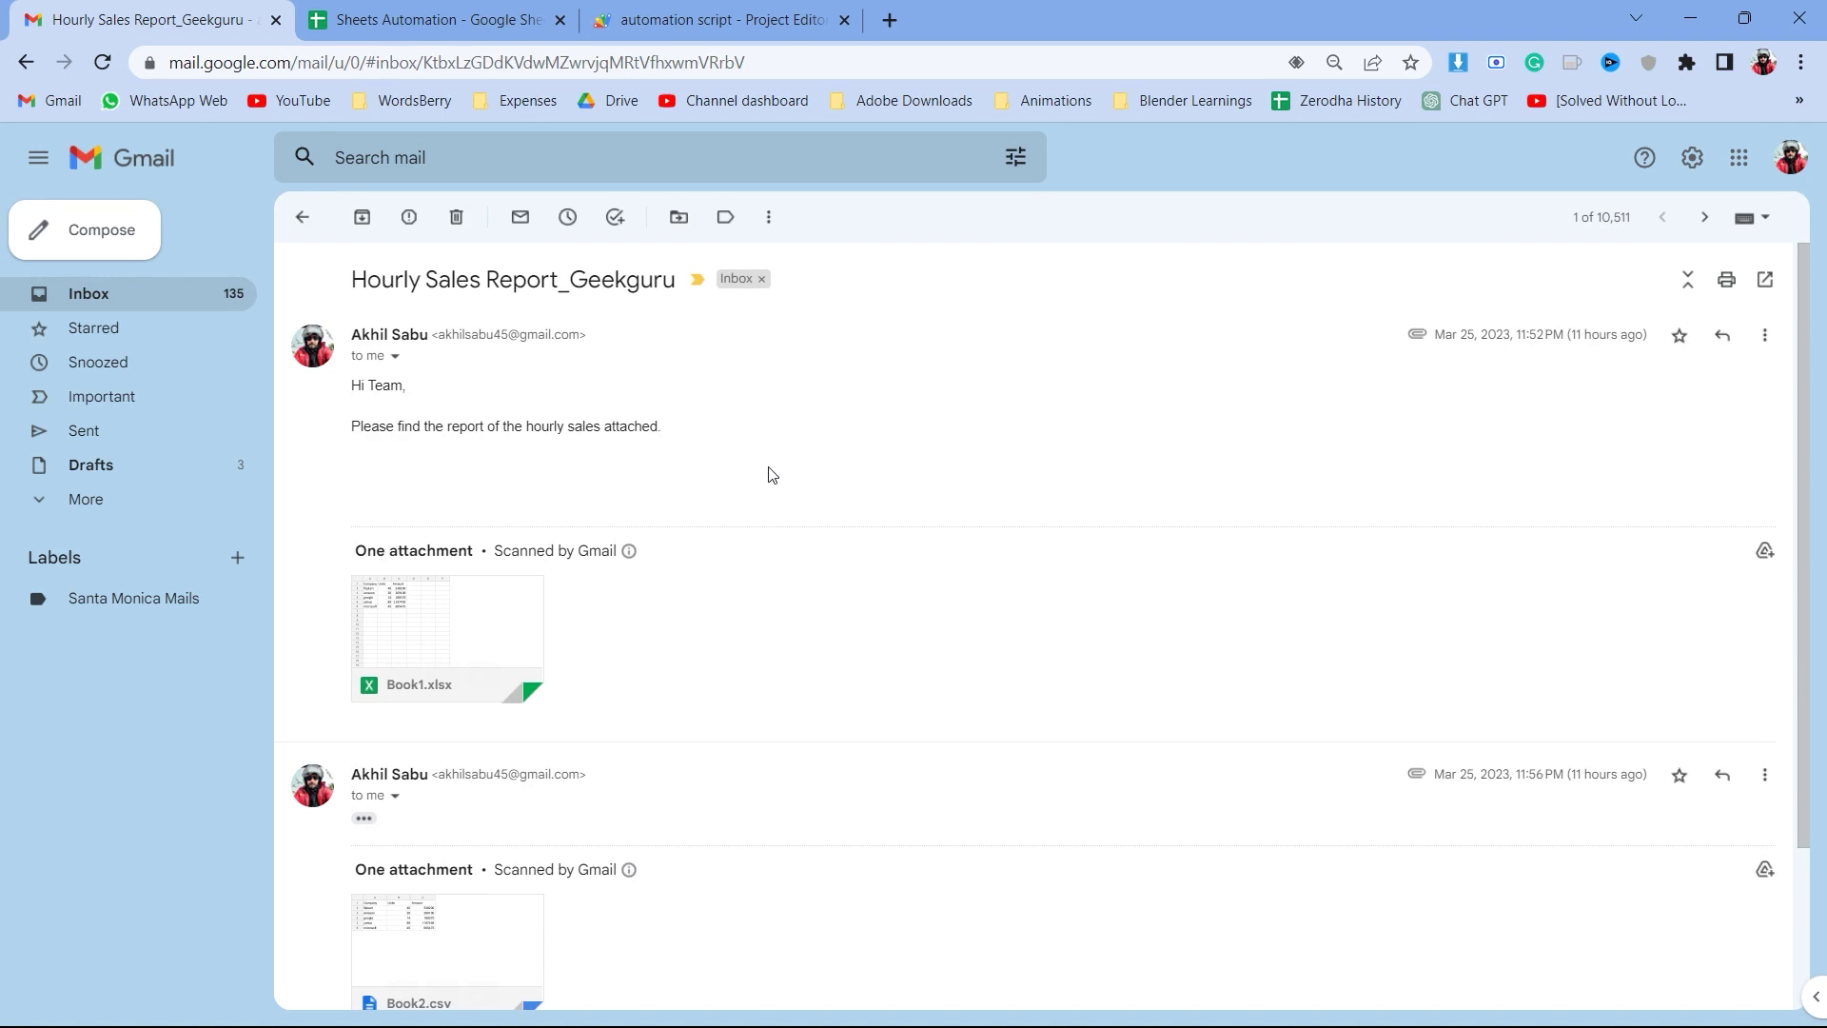
scroll(697, 557, "down", 3)
scroll(699, 559, "up", 3)
scroll(750, 517, "down", 2)
mouse_move(402, 795)
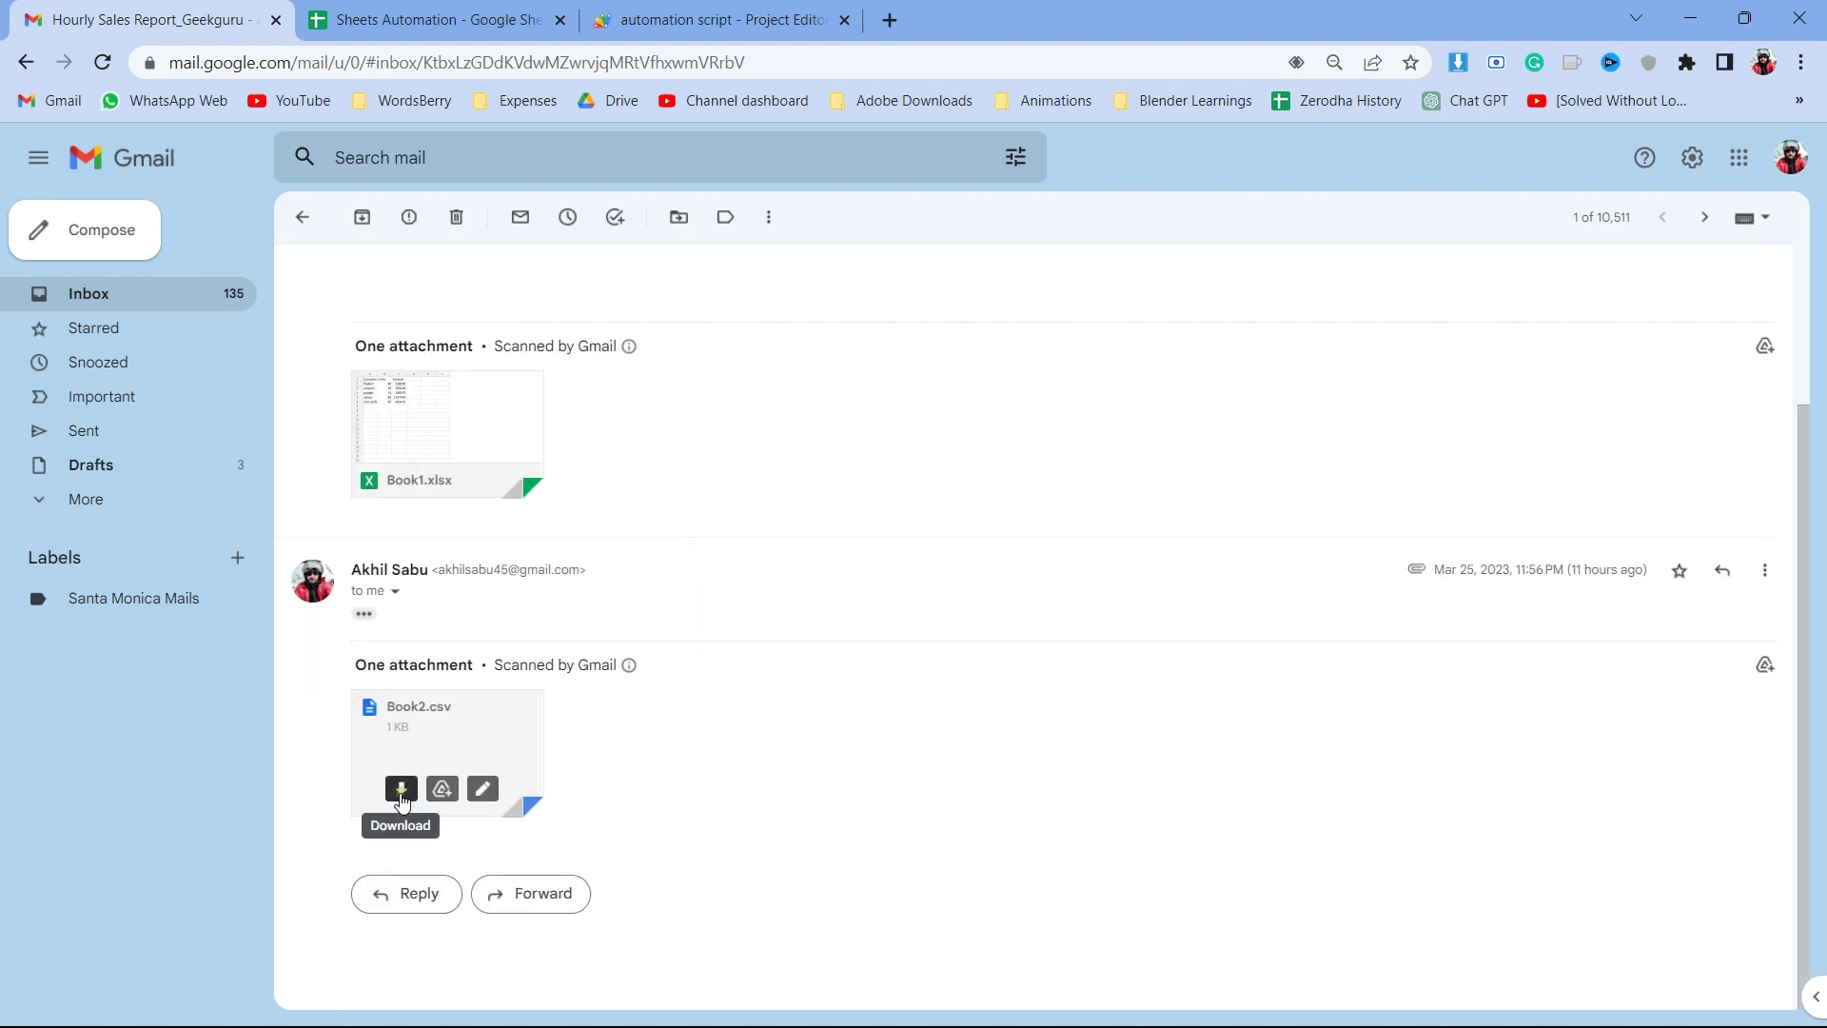
left_click(400, 798)
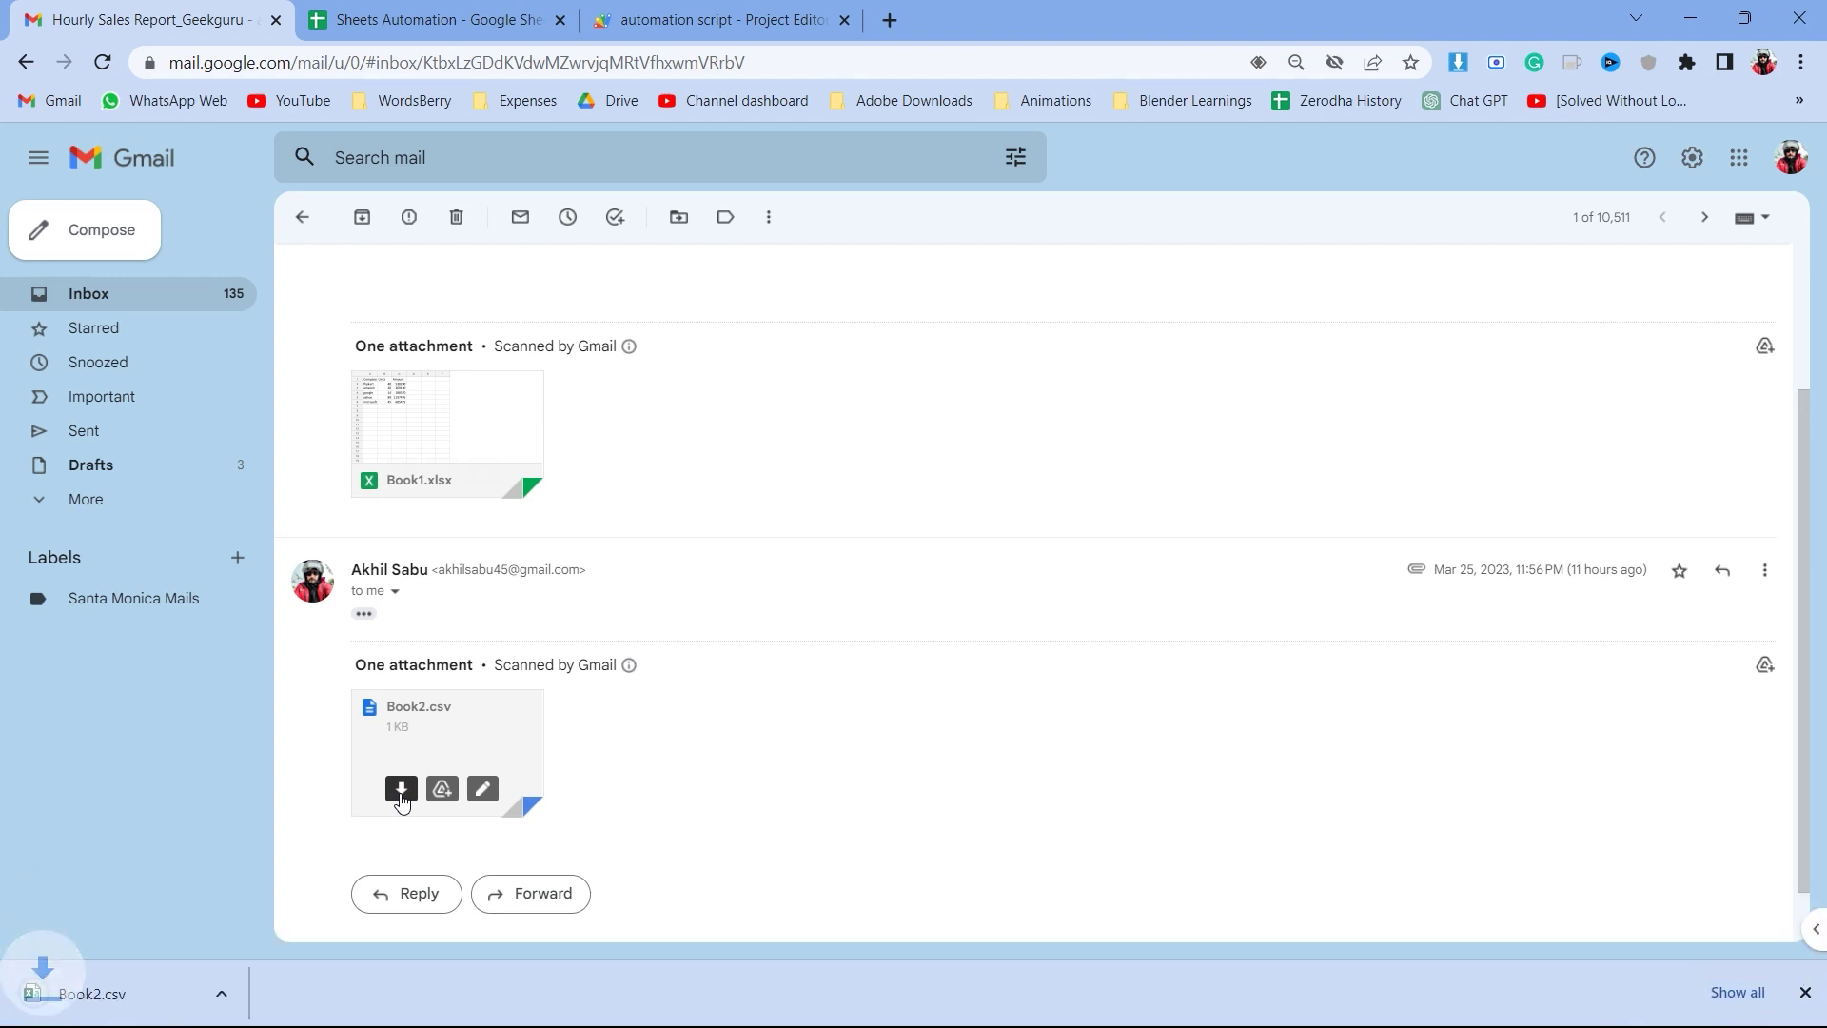
left_click(163, 996)
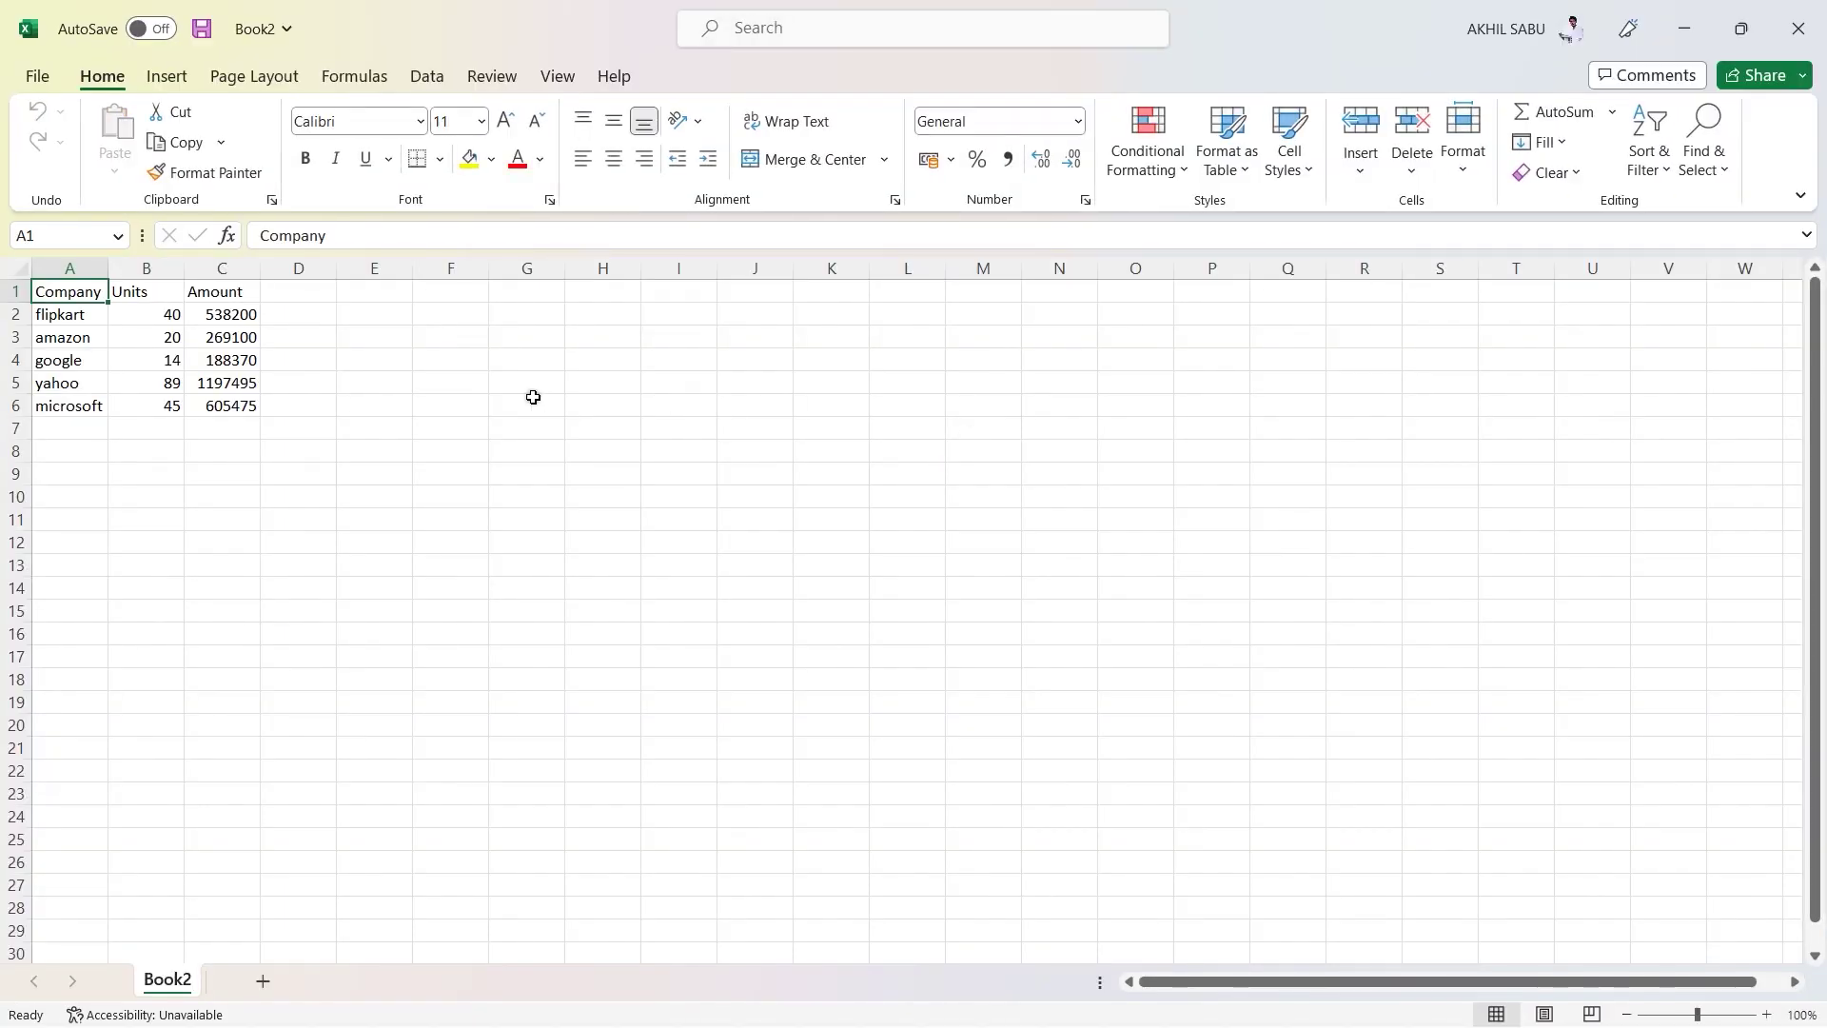
- Copy all data rows below the header, A2:C6, from the Book2 file
key("Down")
key("ctrl+shift+Right")
key("ctrl+shift+Down")
key("ctrl+c")
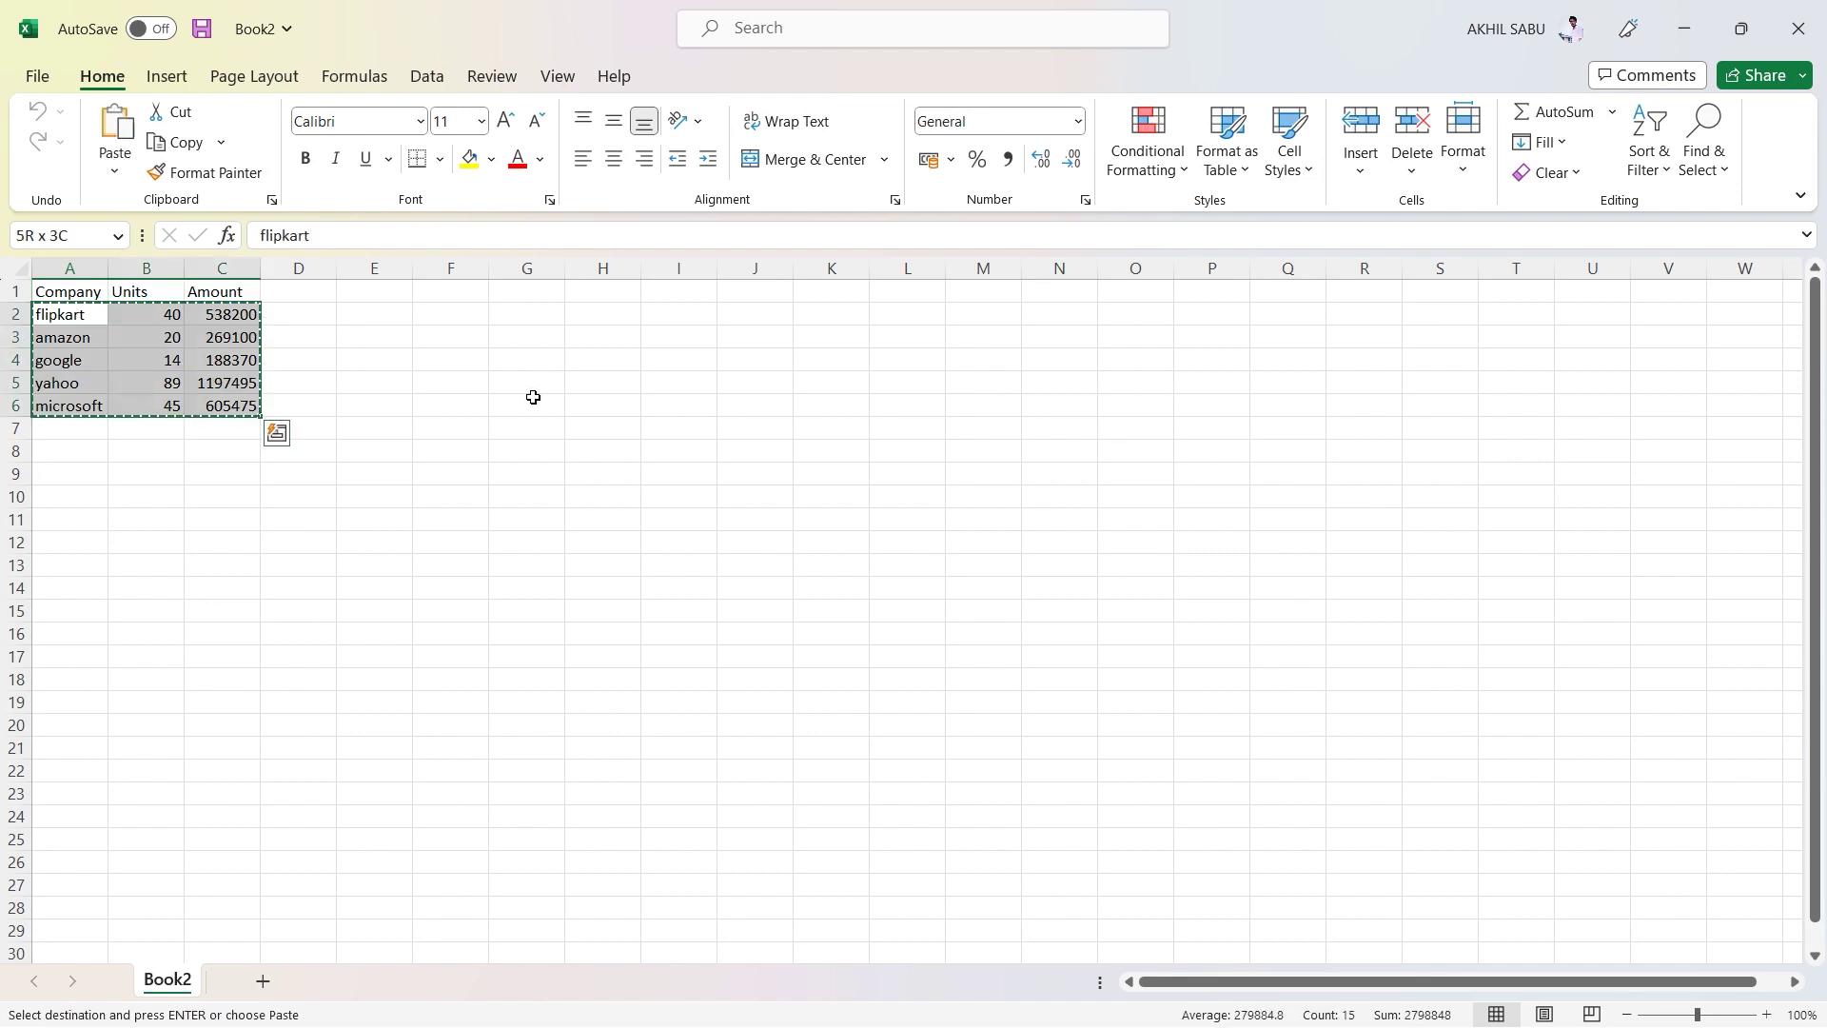
- Switch to the Sheets Automation spreadsheet, clear A2:C6 on the Auto_fetch sheet and check the effect on the Pivot sheet
key("alt+Tab")
left_click(438, 17)
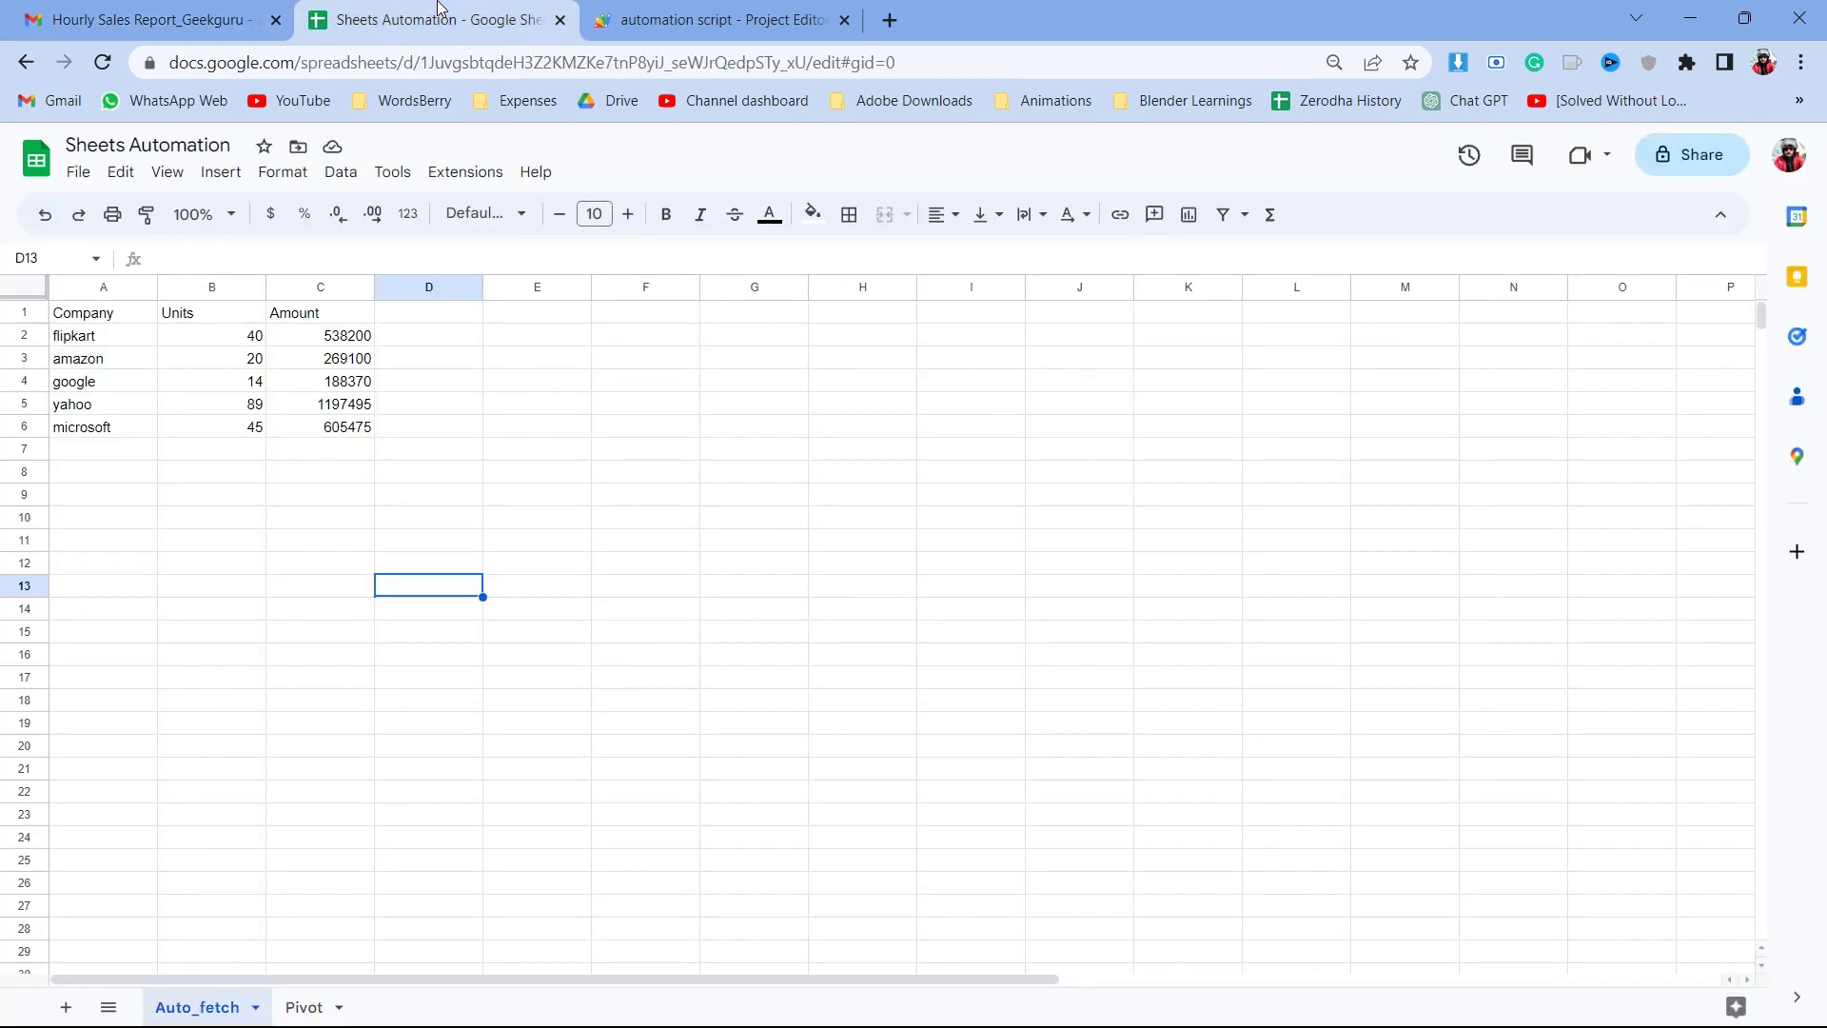
left_click(96, 342)
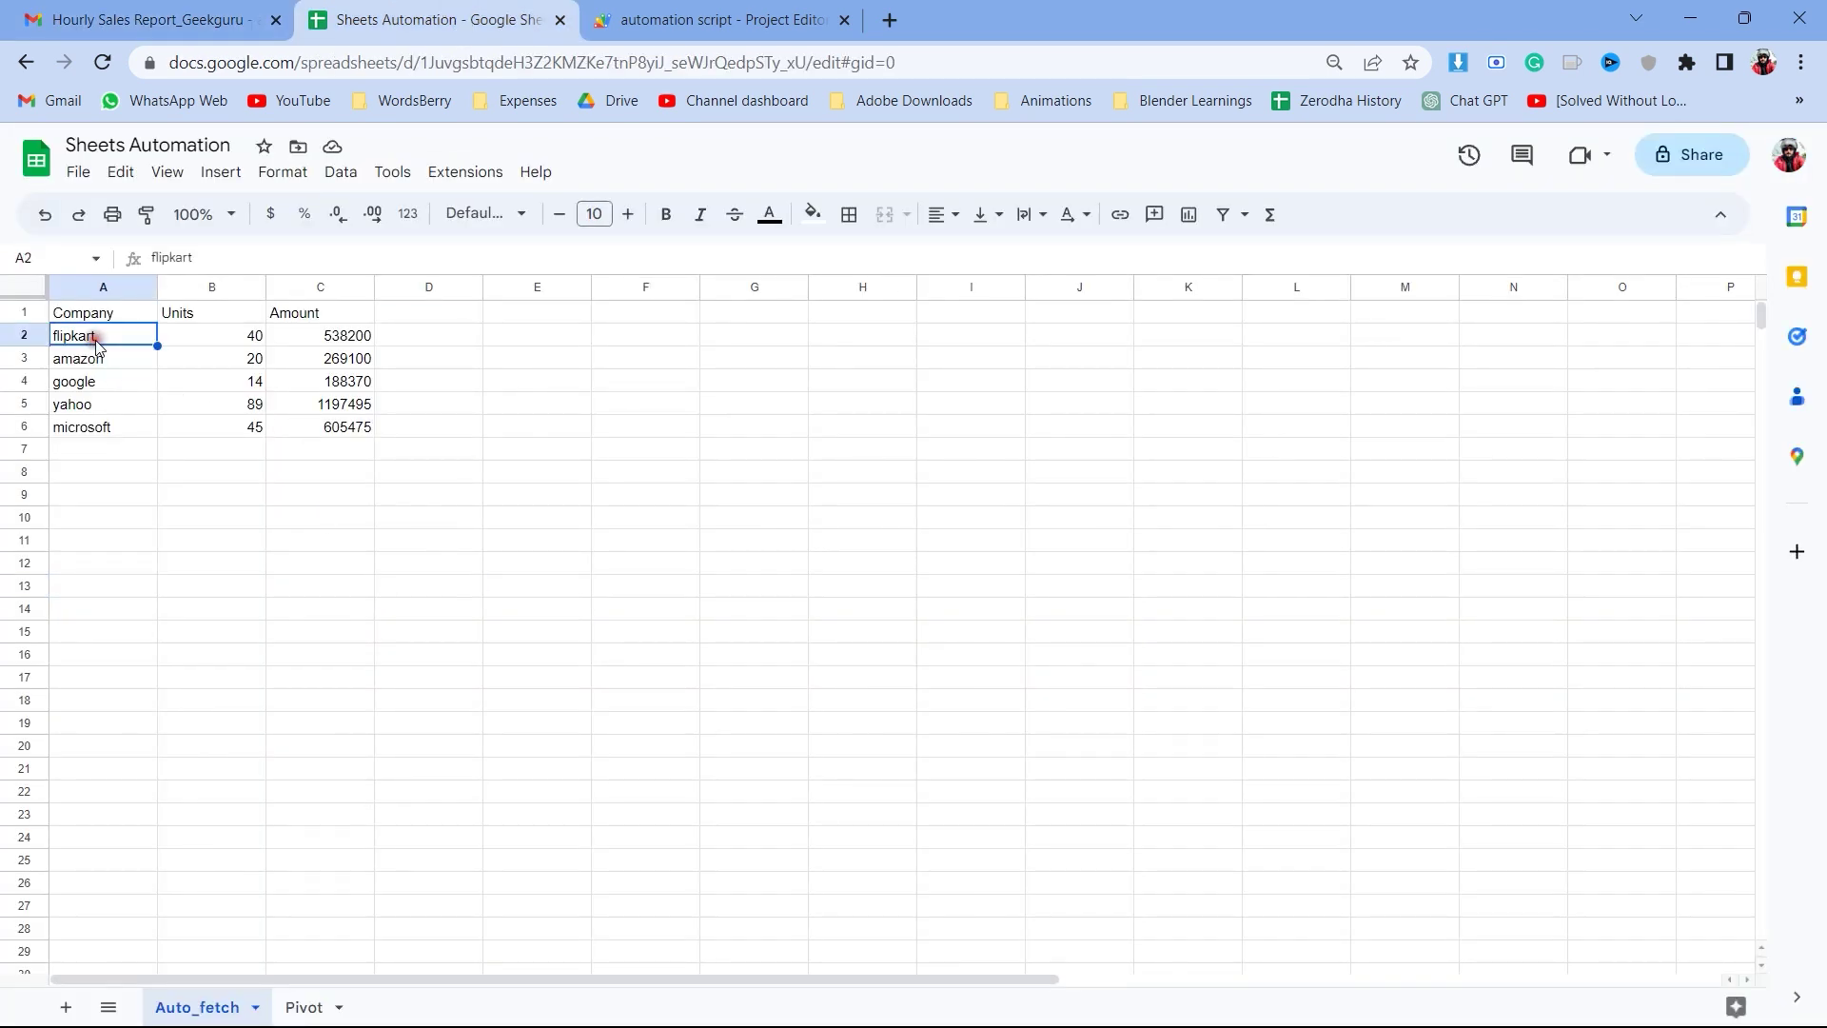
key("ctrl+shift+Right")
key("ctrl+shift+Down")
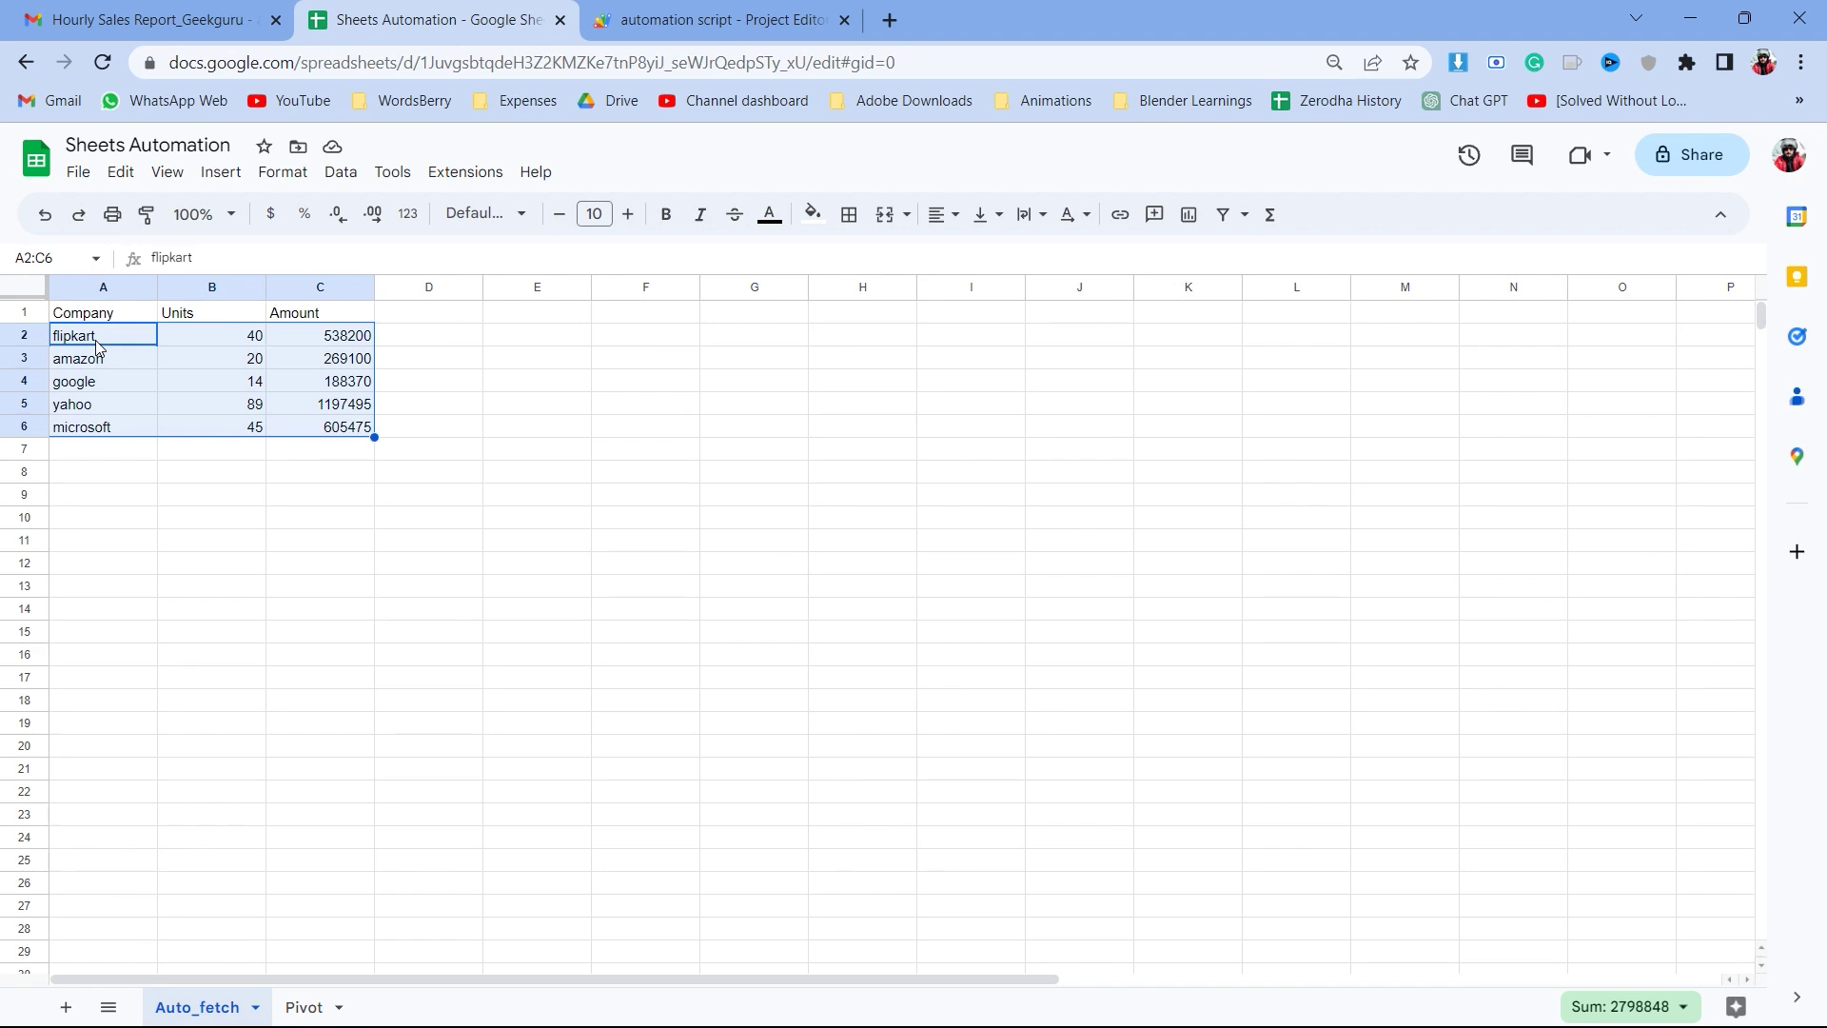
key("Delete")
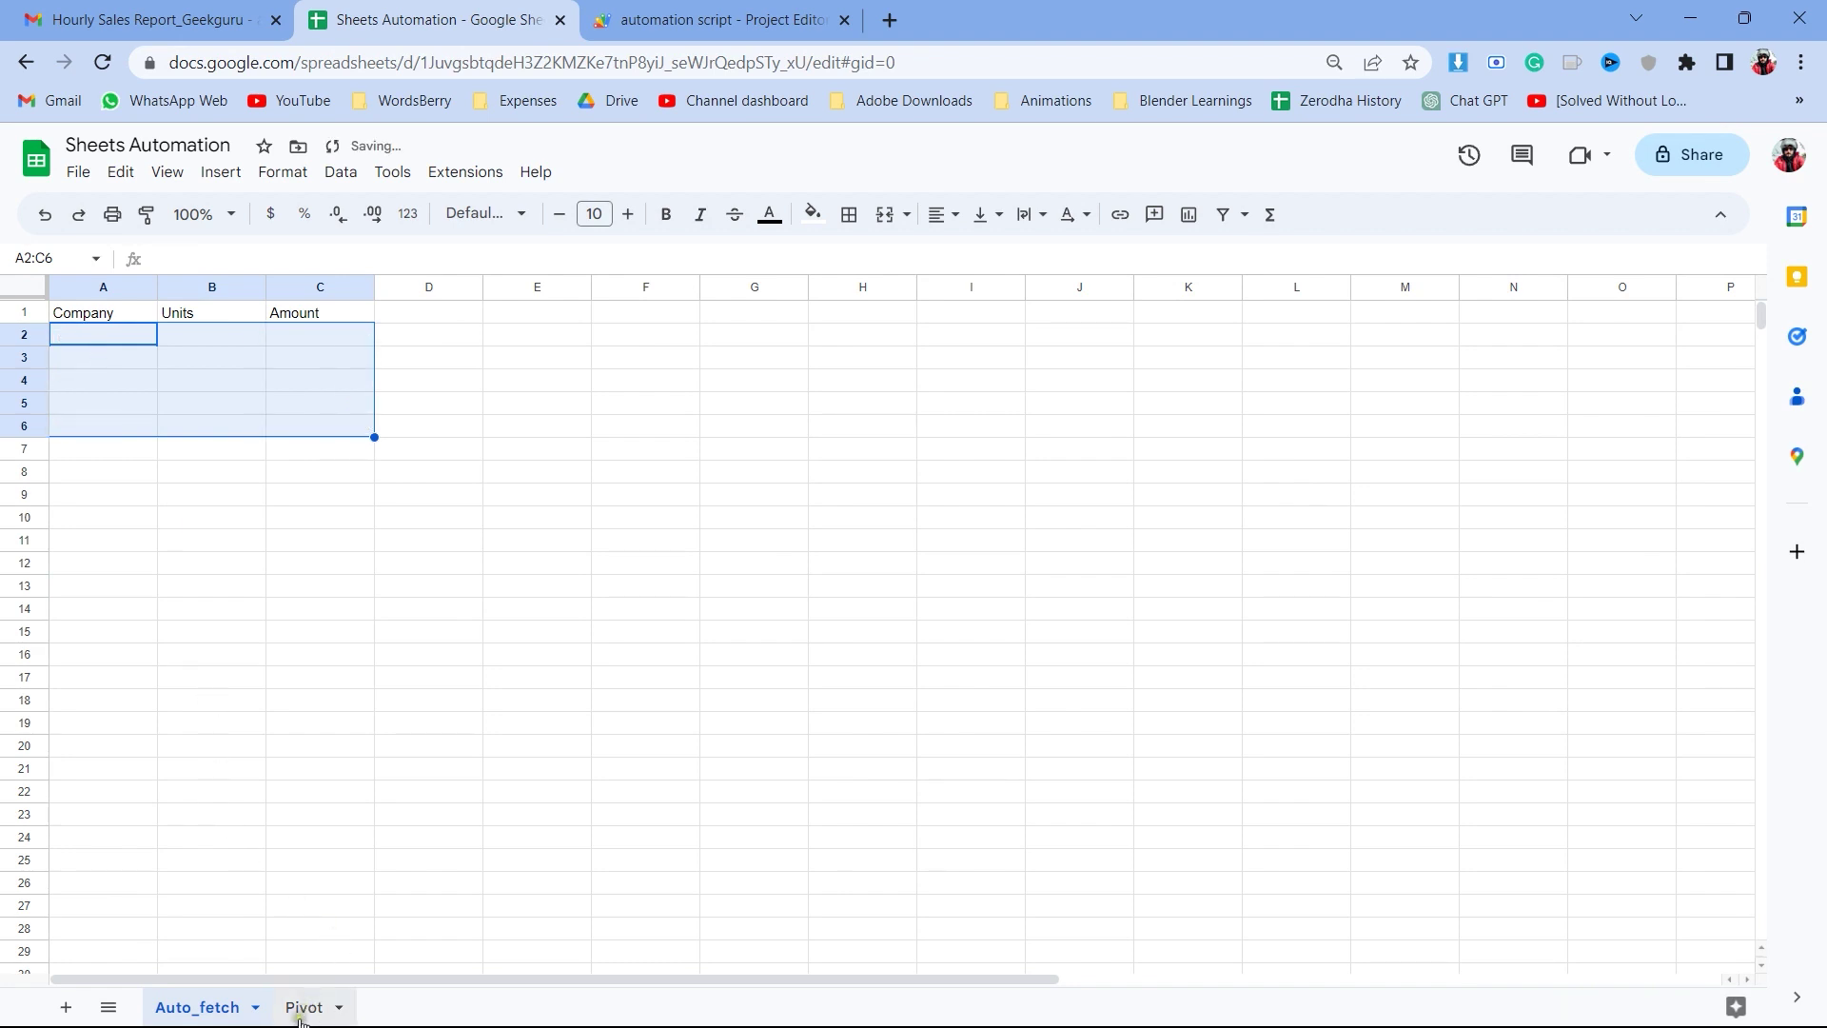
left_click(301, 1015)
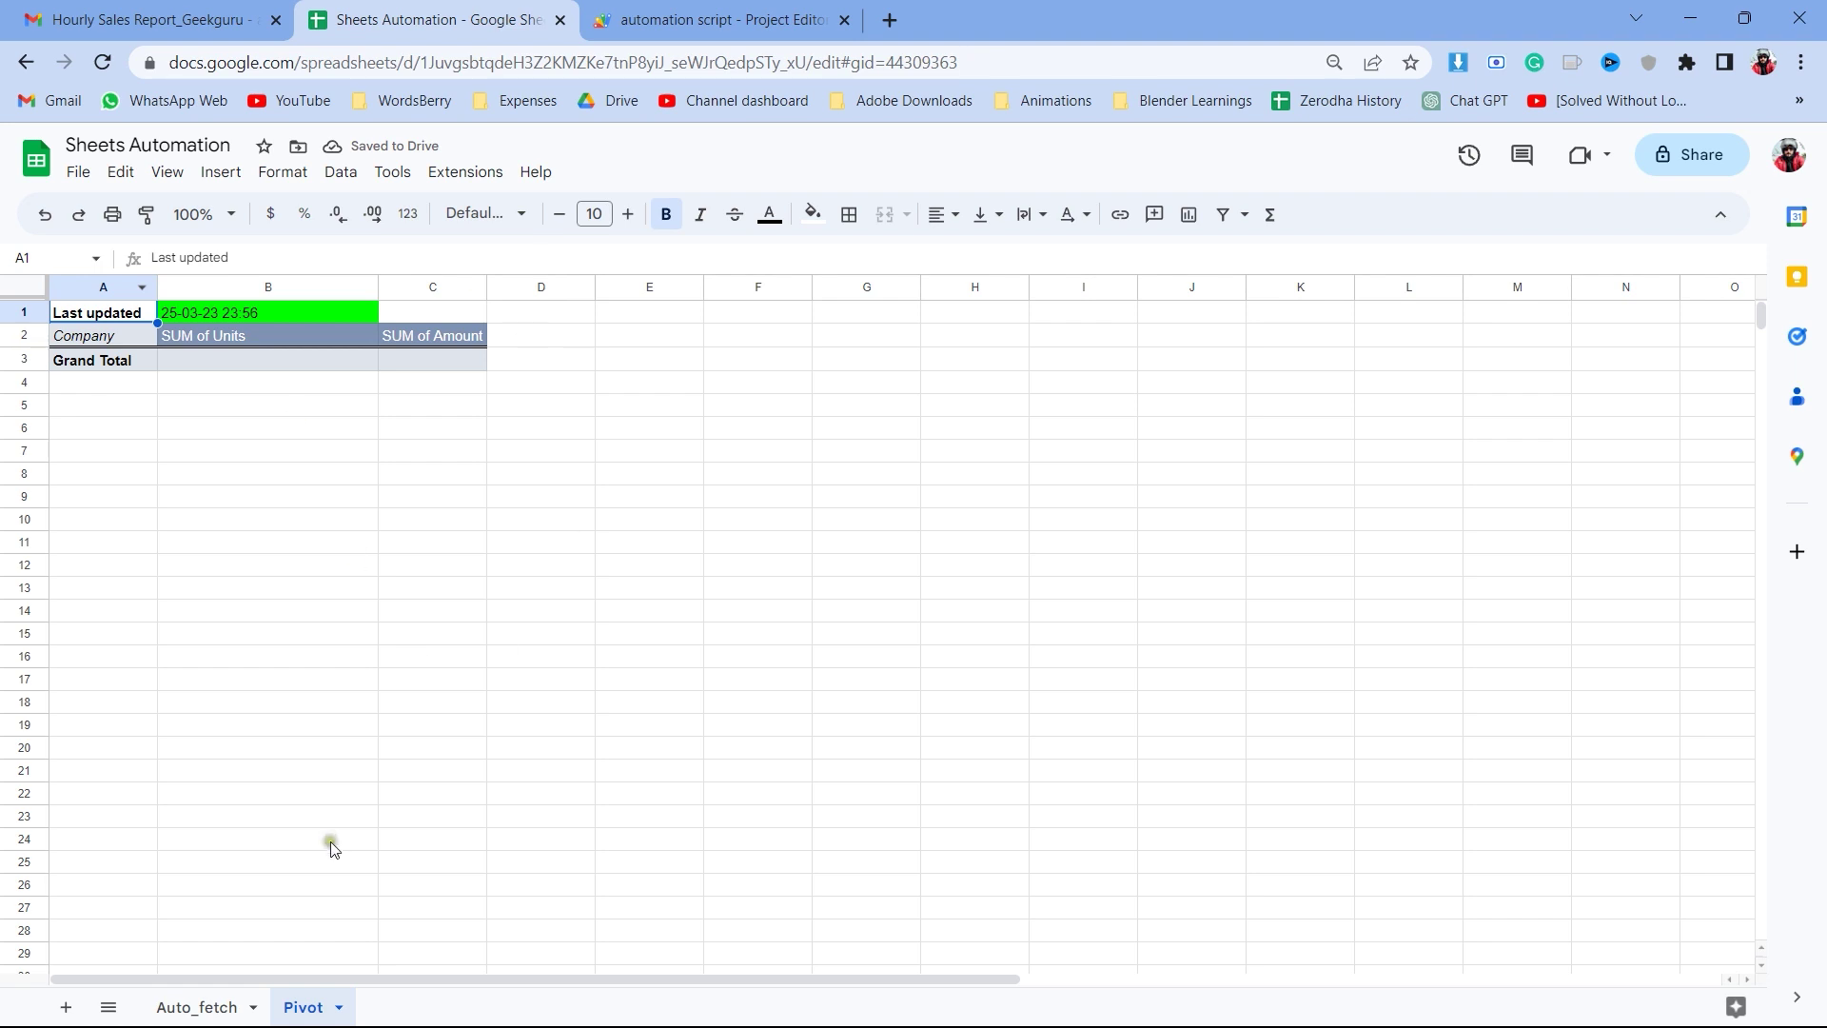
left_click(223, 1005)
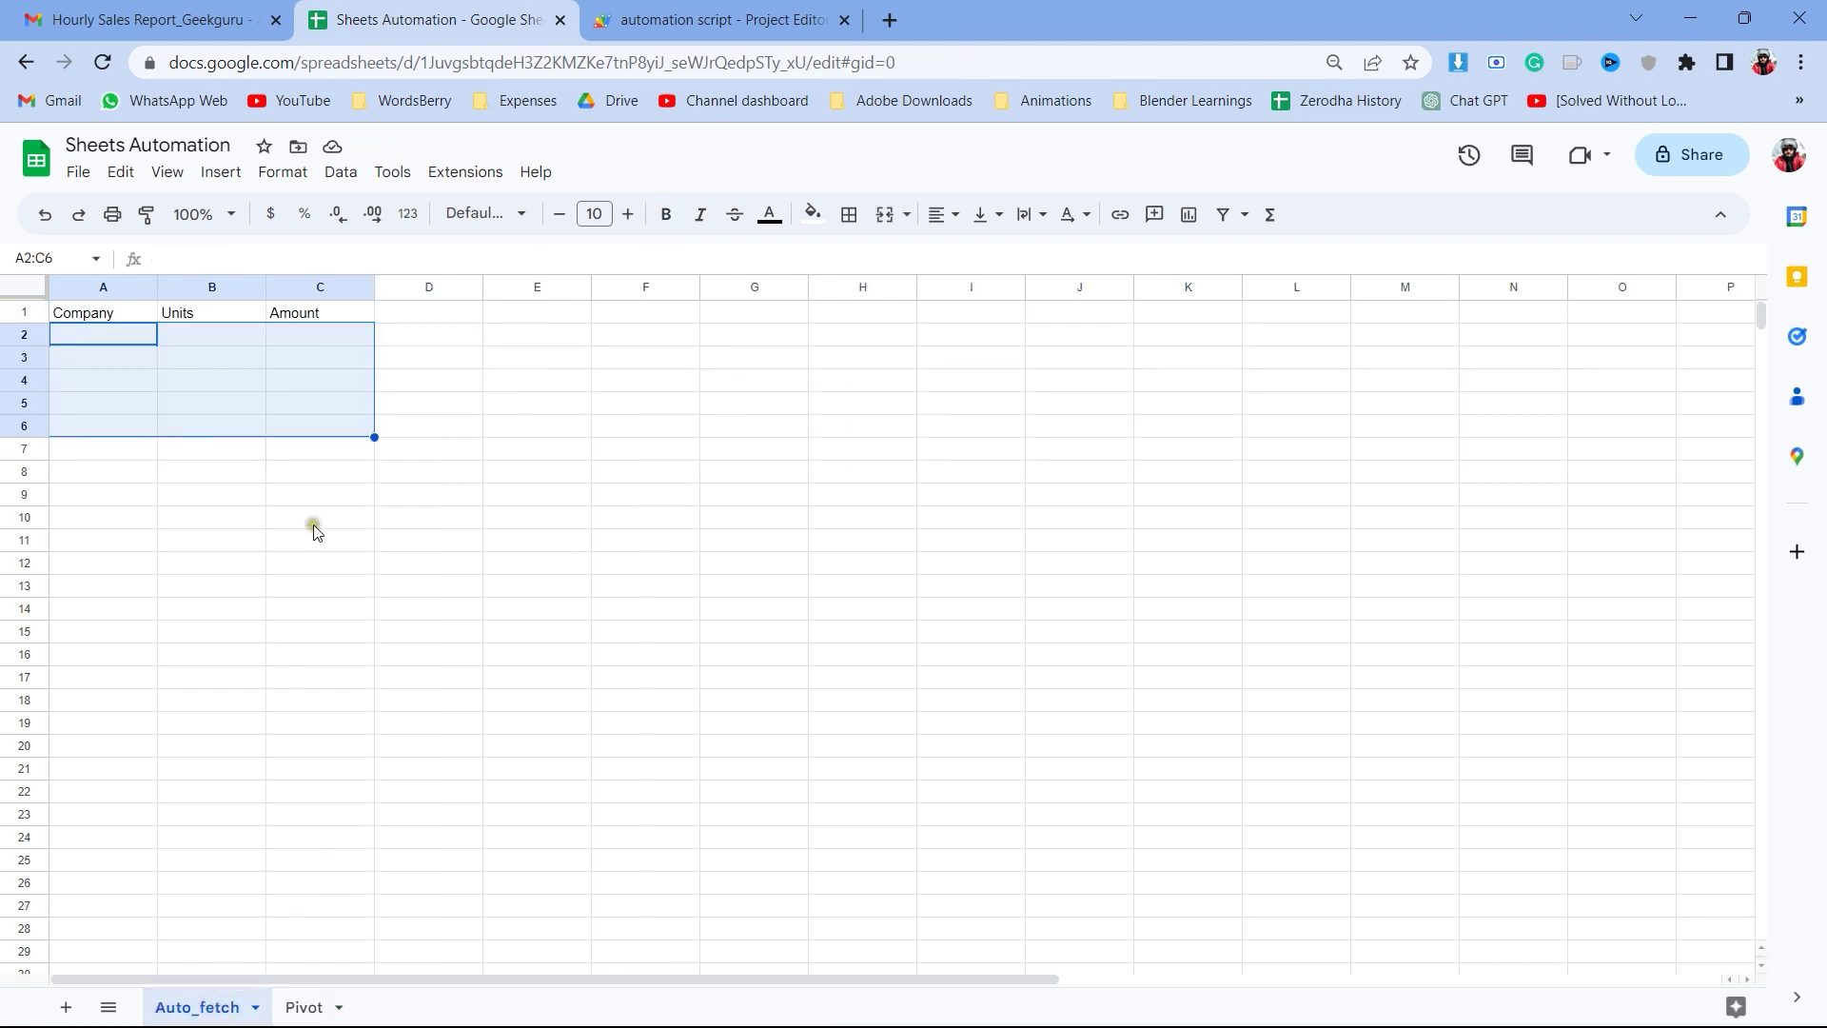
- Paste the copied rows into Auto_fetch starting at A2 and check the Pivot sheet
left_click(117, 341)
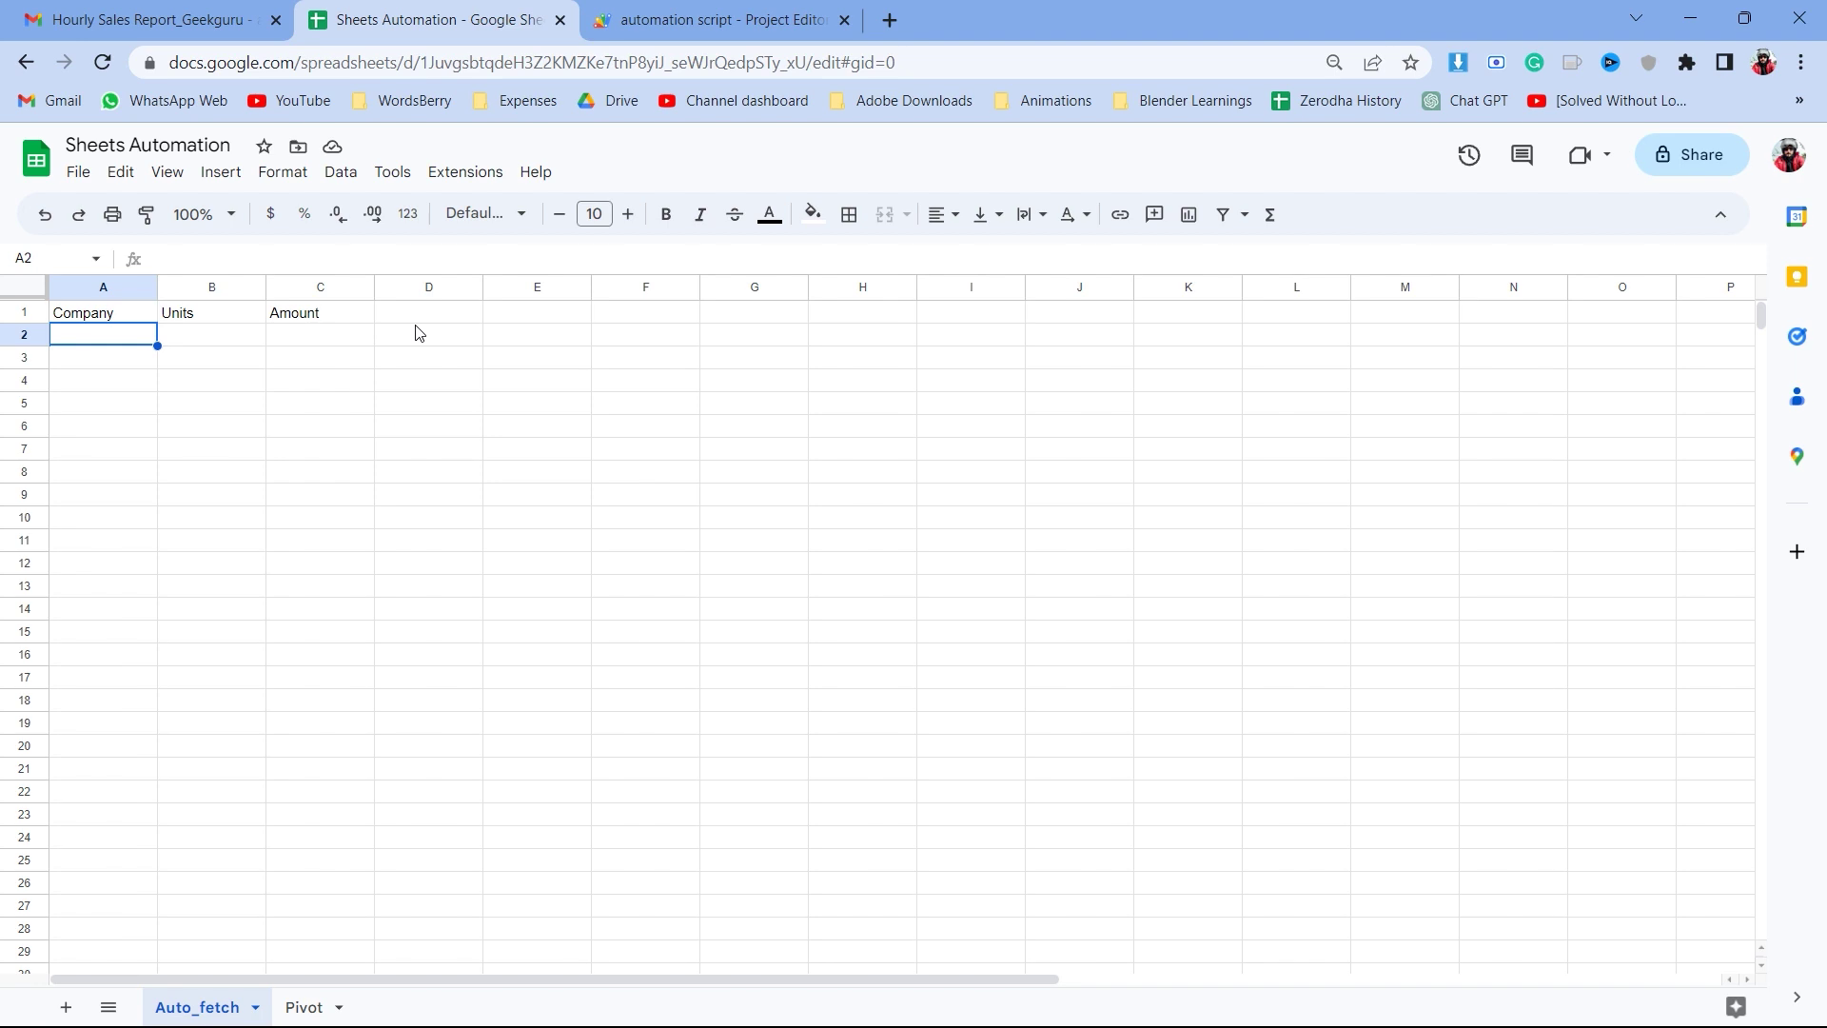
key("ctrl+v")
left_click(304, 1009)
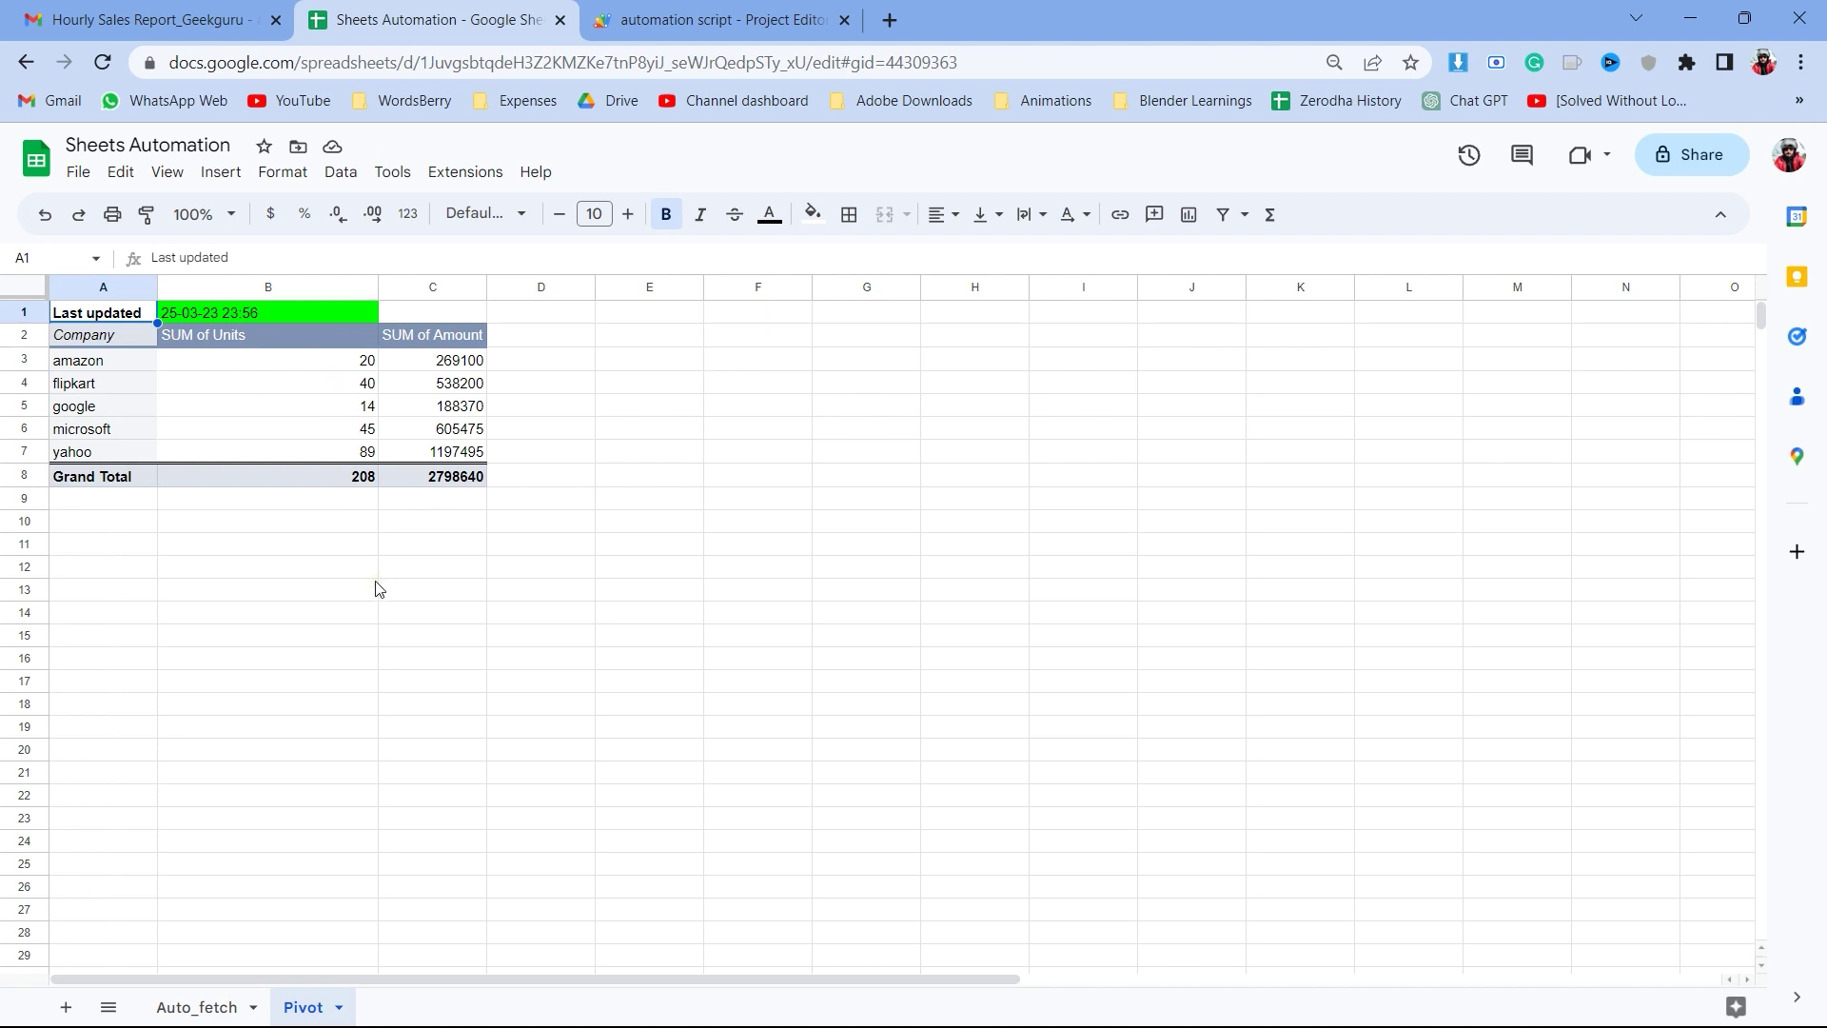
left_click(478, 526)
- Open the automation script project and compare the subject in its search query with the email's subject and the target spreadsheet
left_click(663, 12)
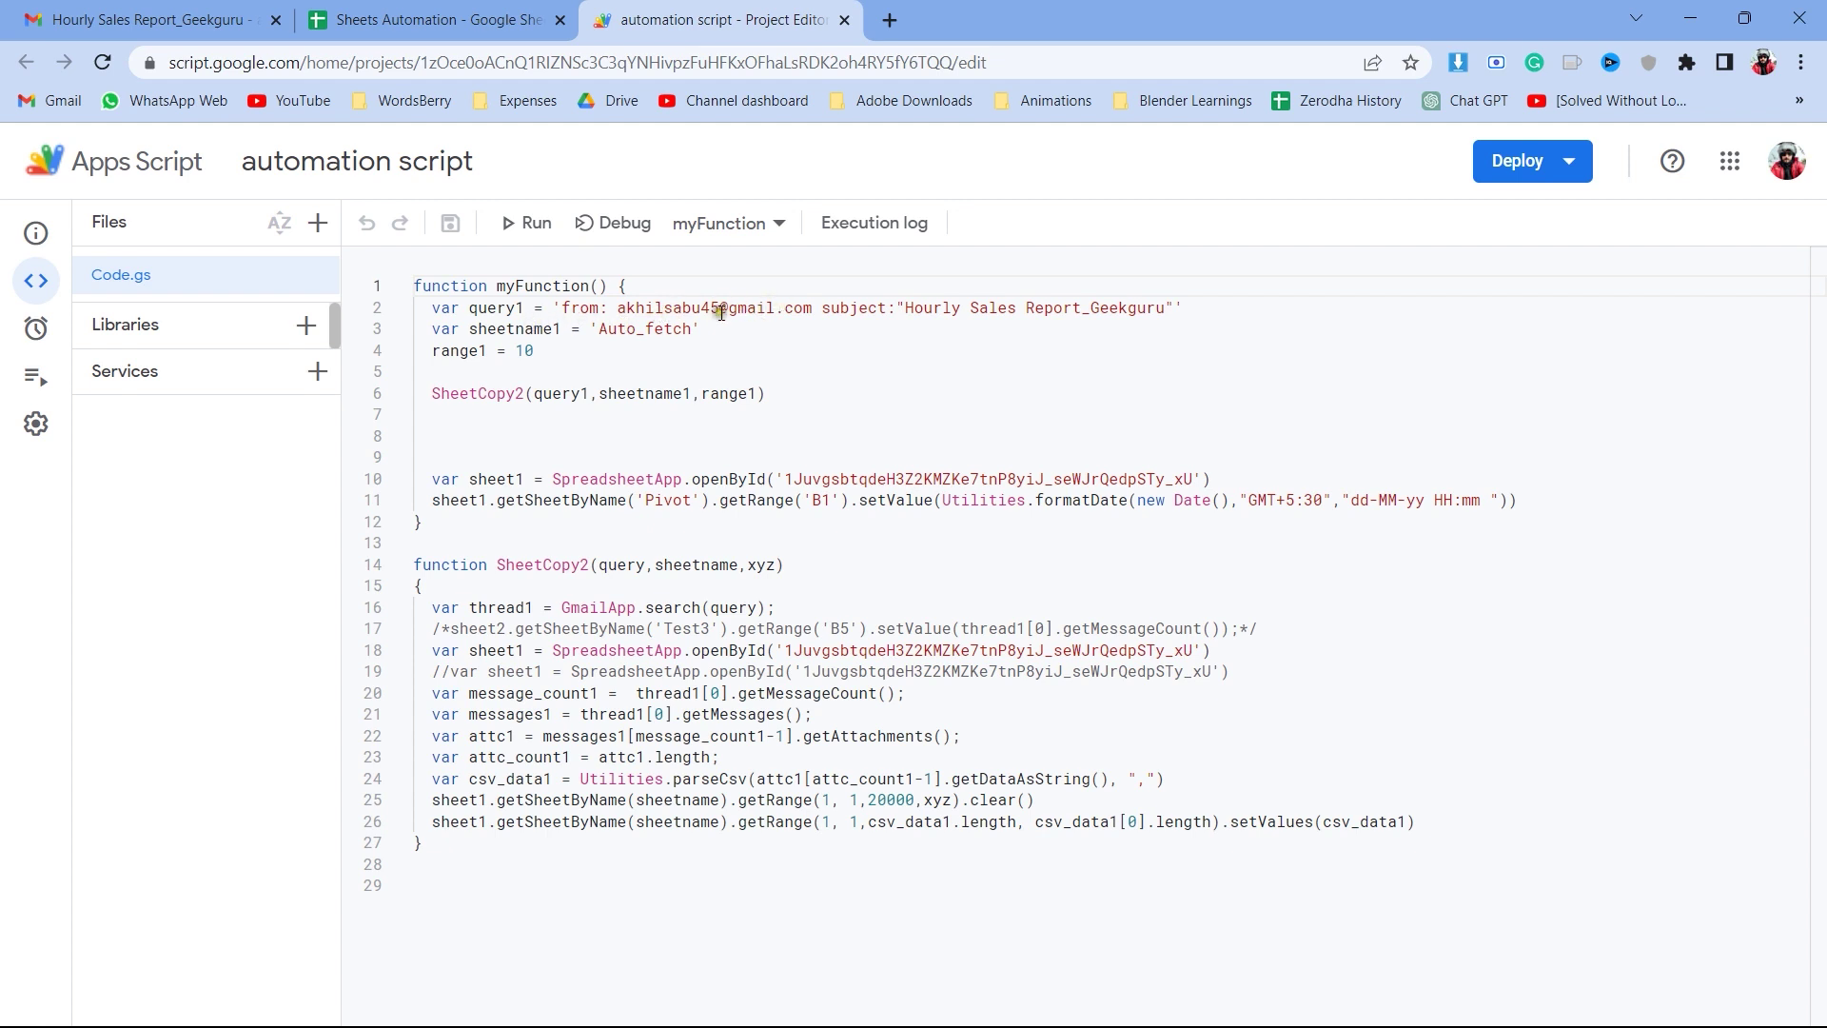
left_click_drag(909, 307, 1156, 322)
left_click(228, 19)
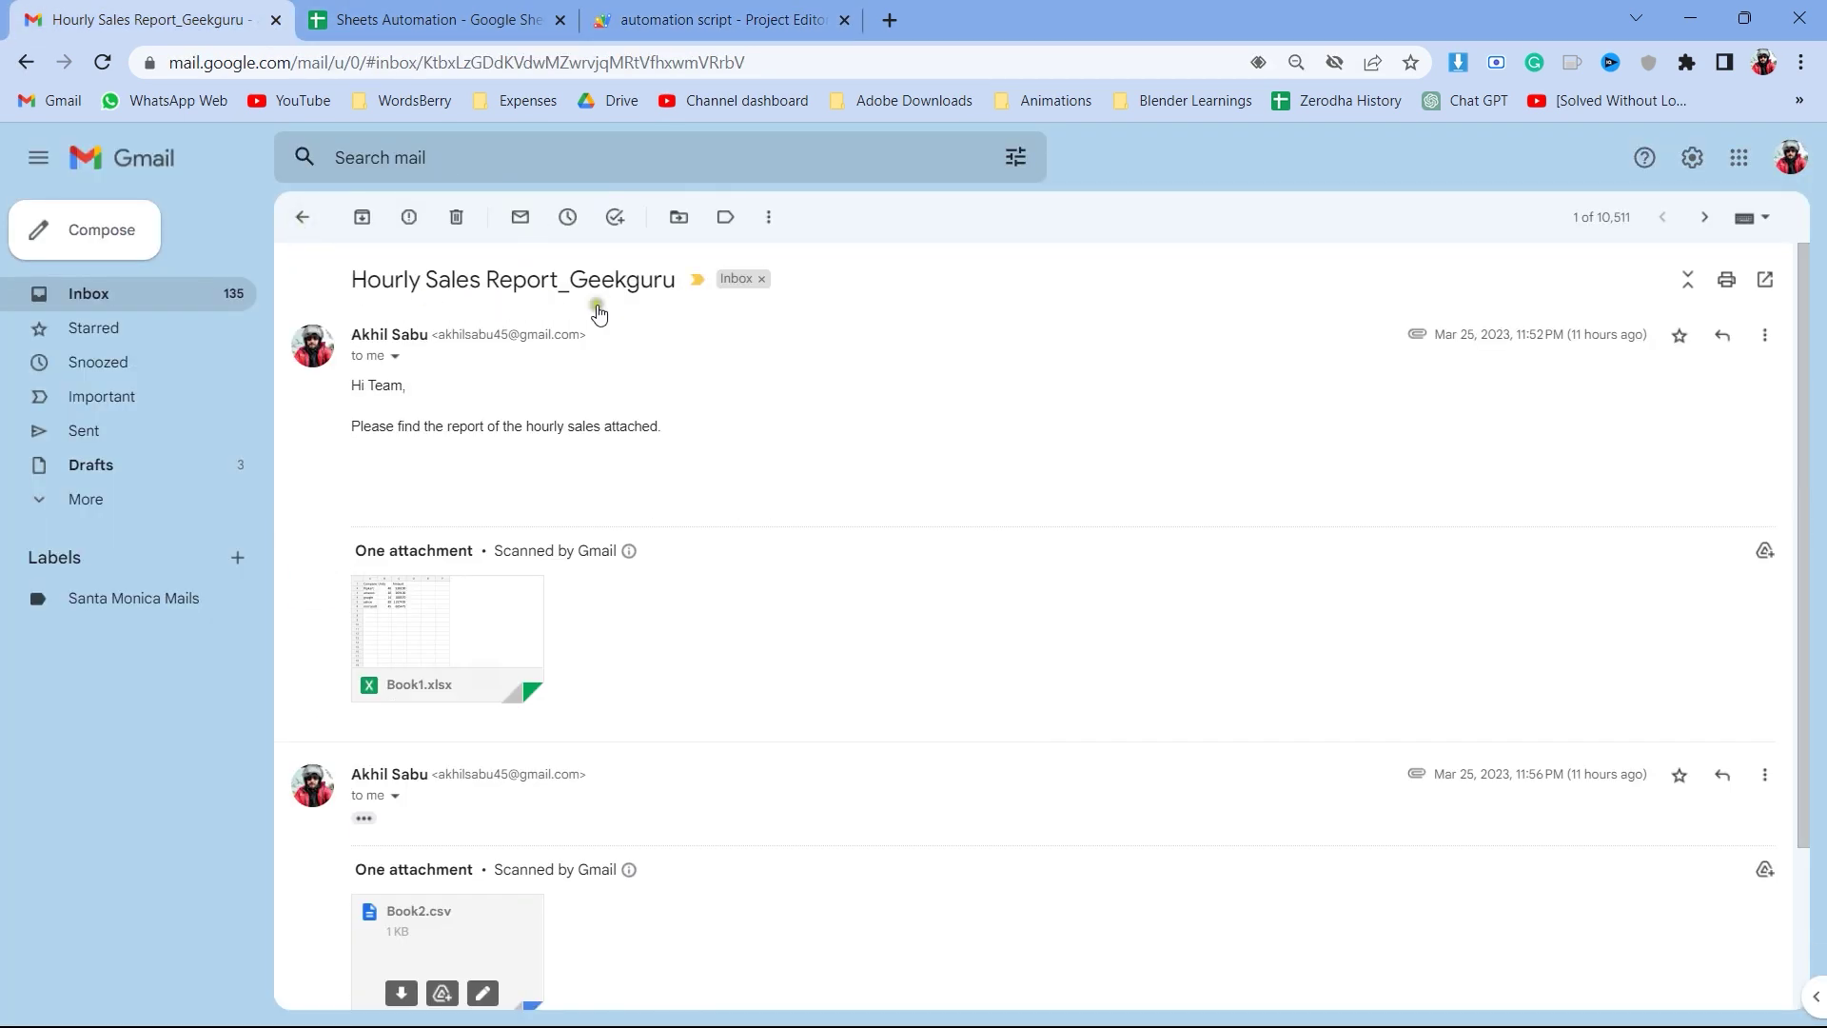
left_click(495, 20)
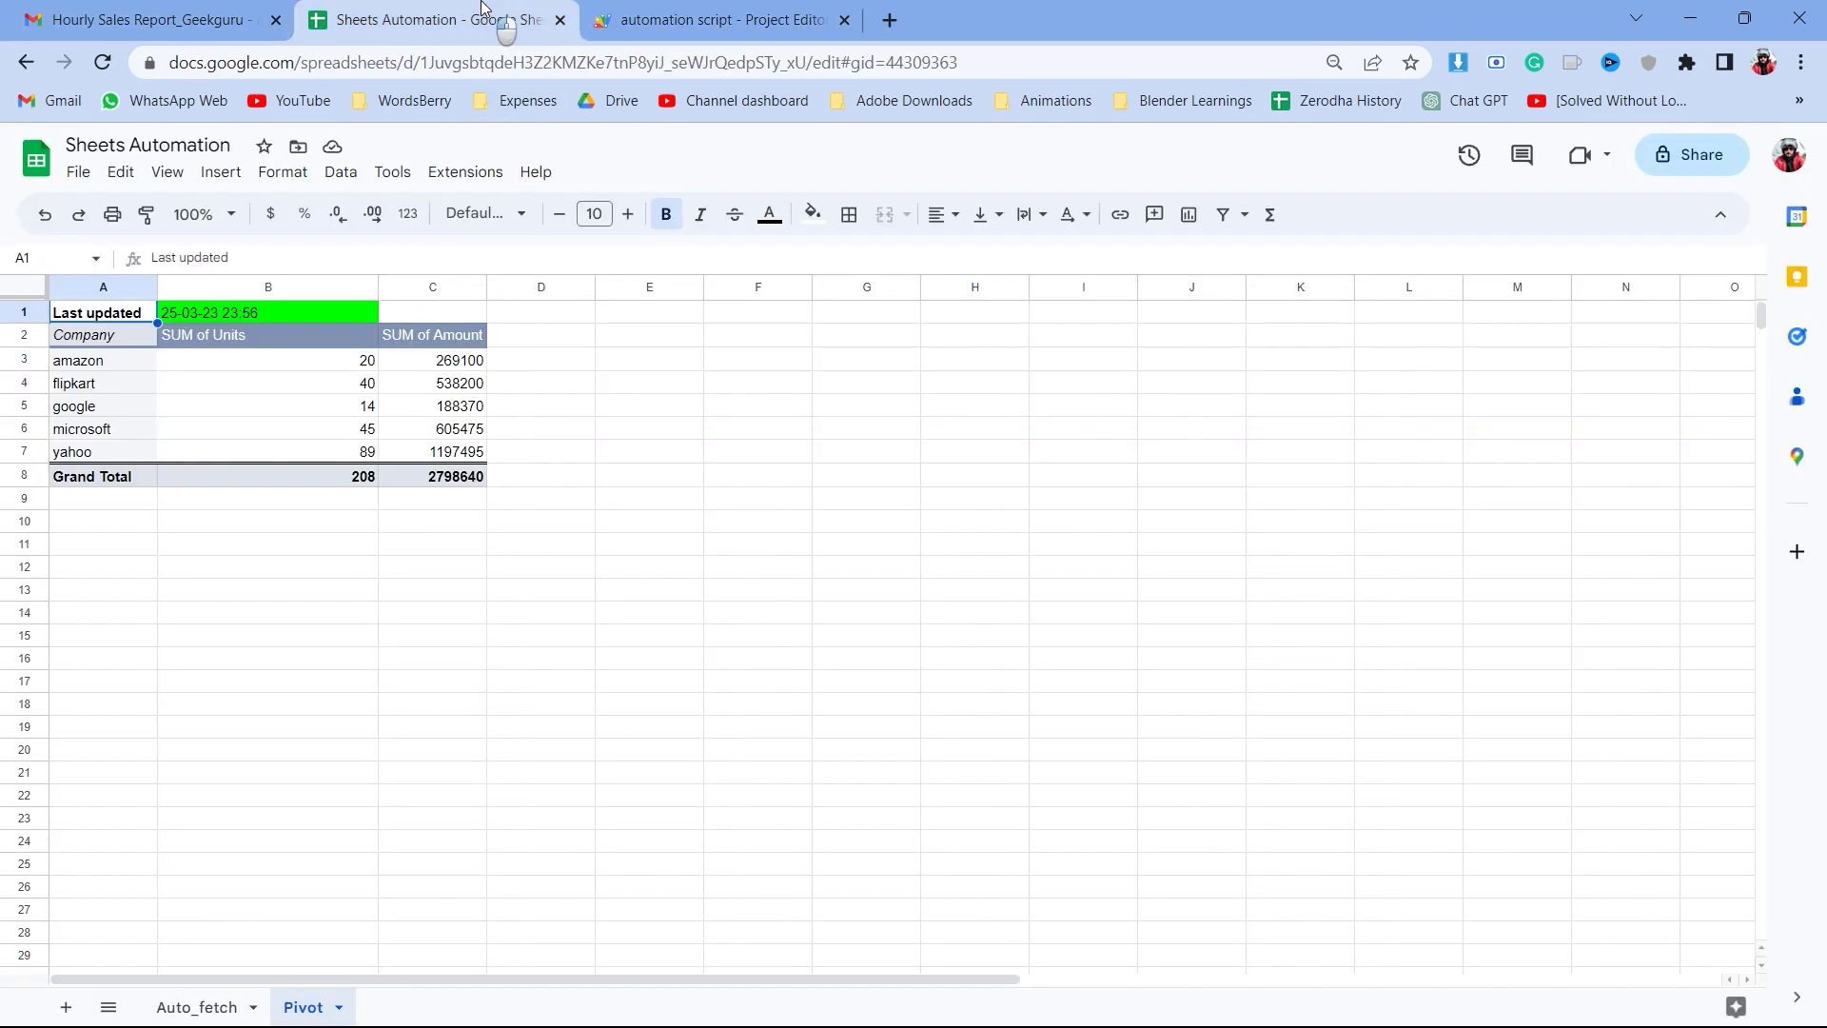
- Return to the automation script project, view its triggers and go back to the Code.gs editor
left_click(690, 20)
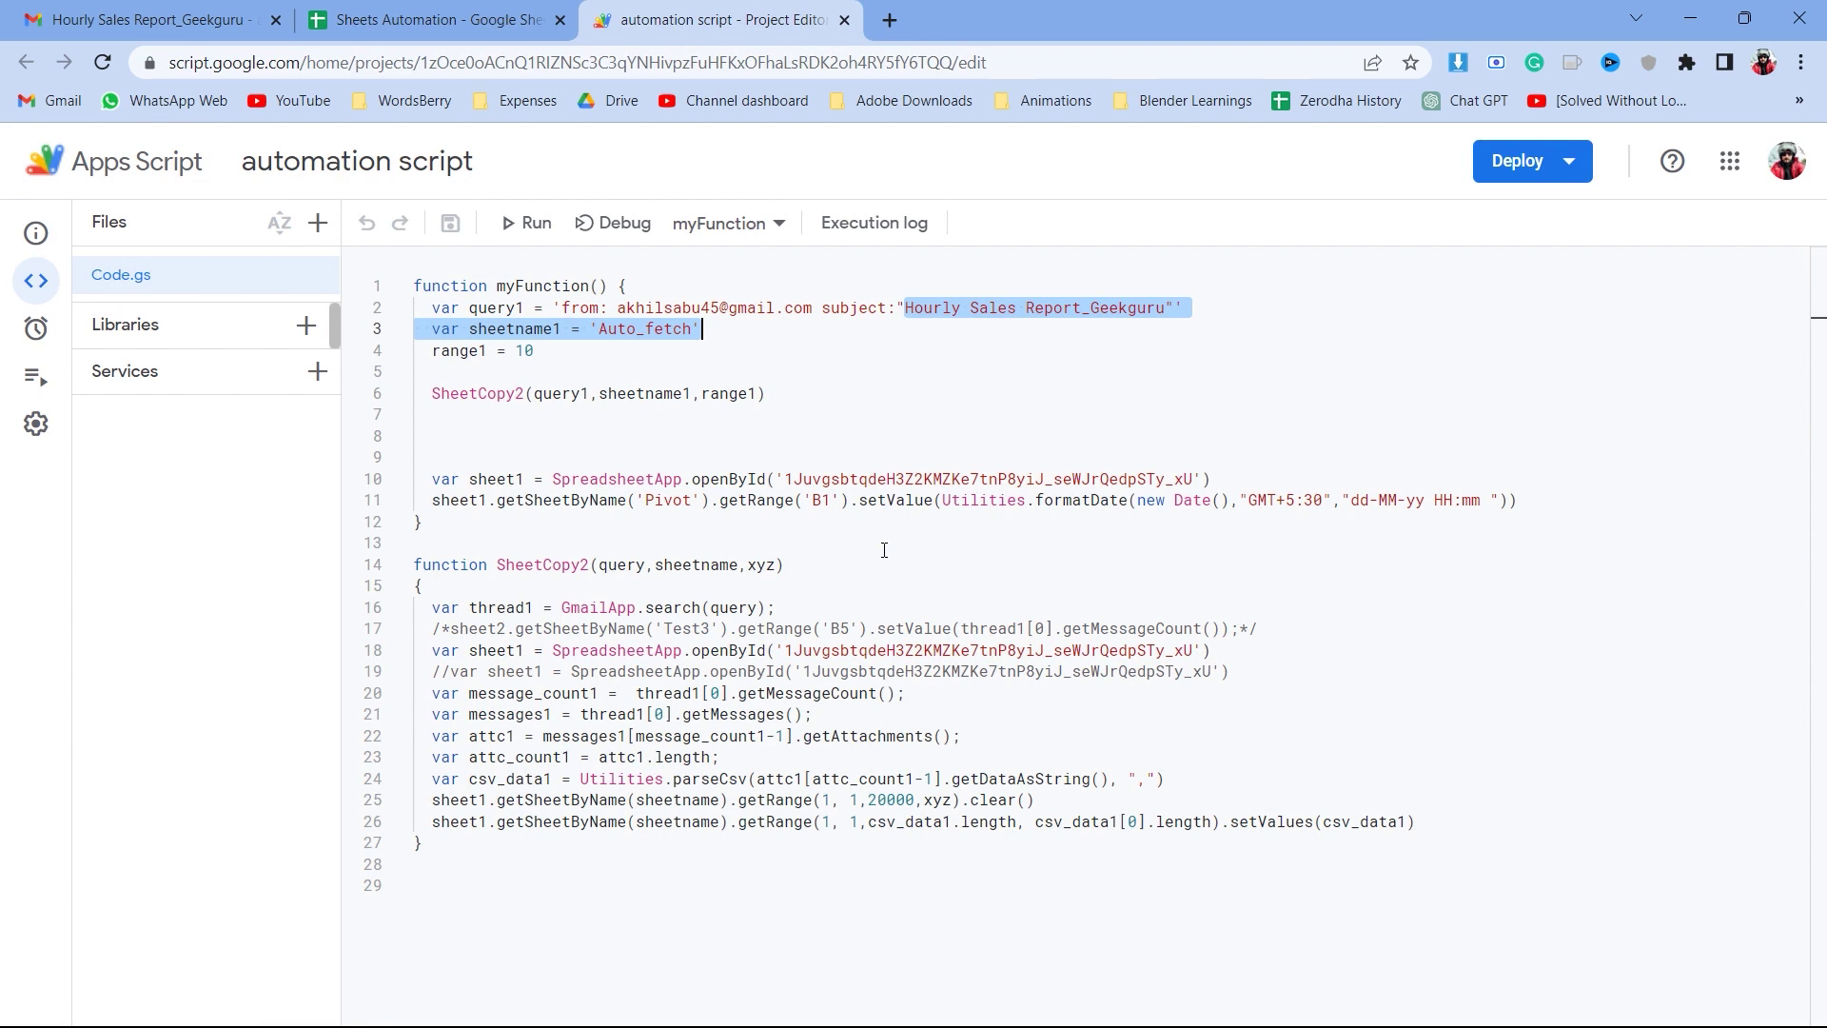
left_click(33, 330)
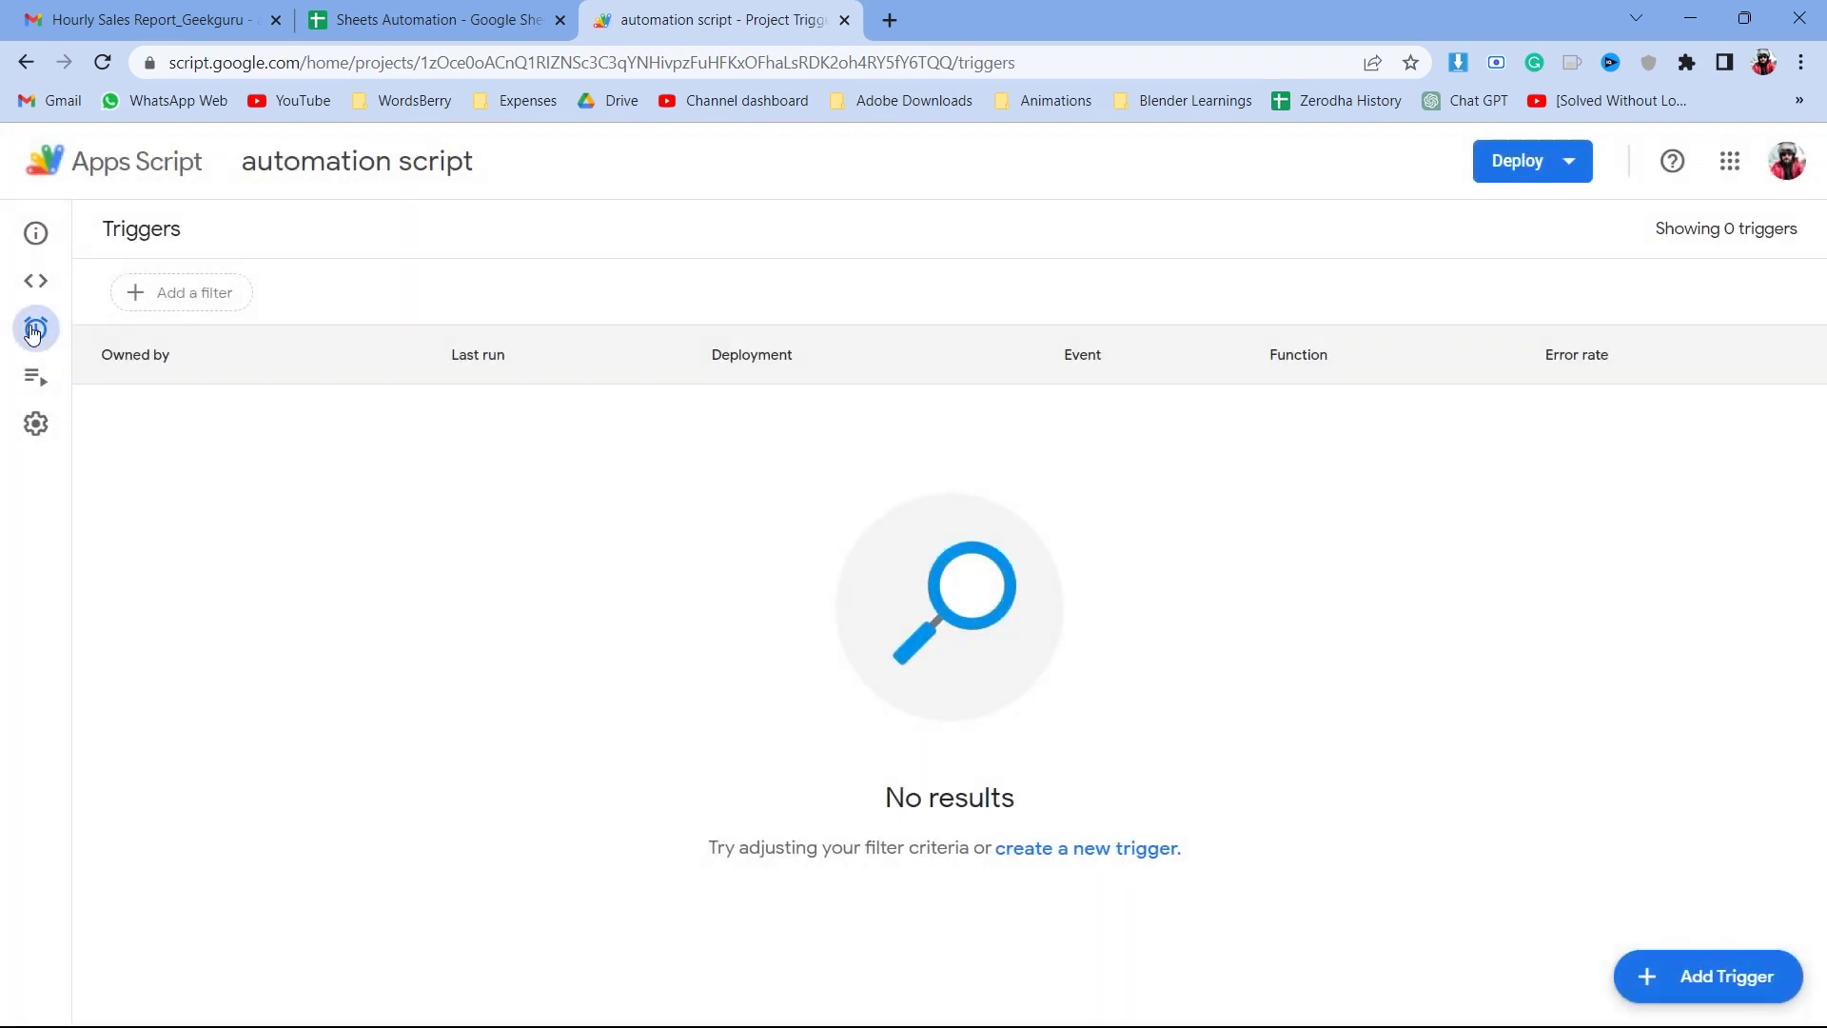
left_click(24, 290)
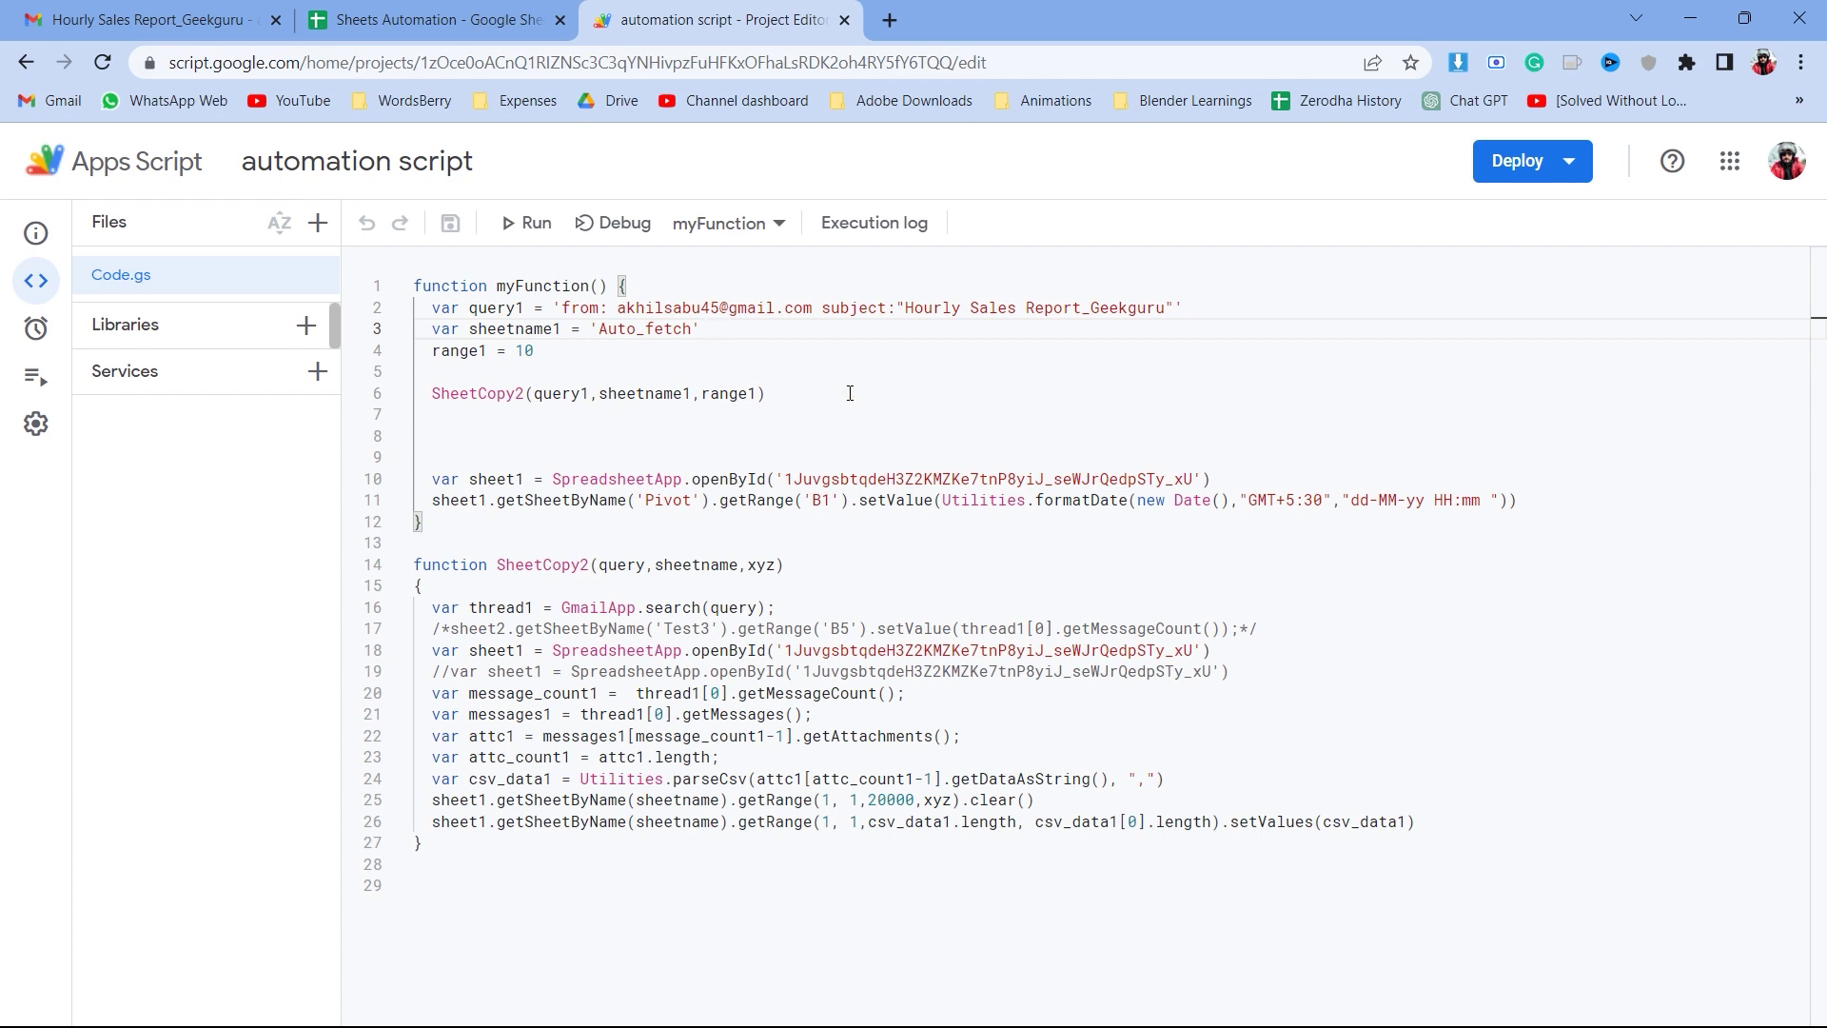
- Reopen the Hourly Sales Report_Geekguru thread from the Gmail inbox, highlight its subject and examine the attachments in both messages
left_click(174, 10)
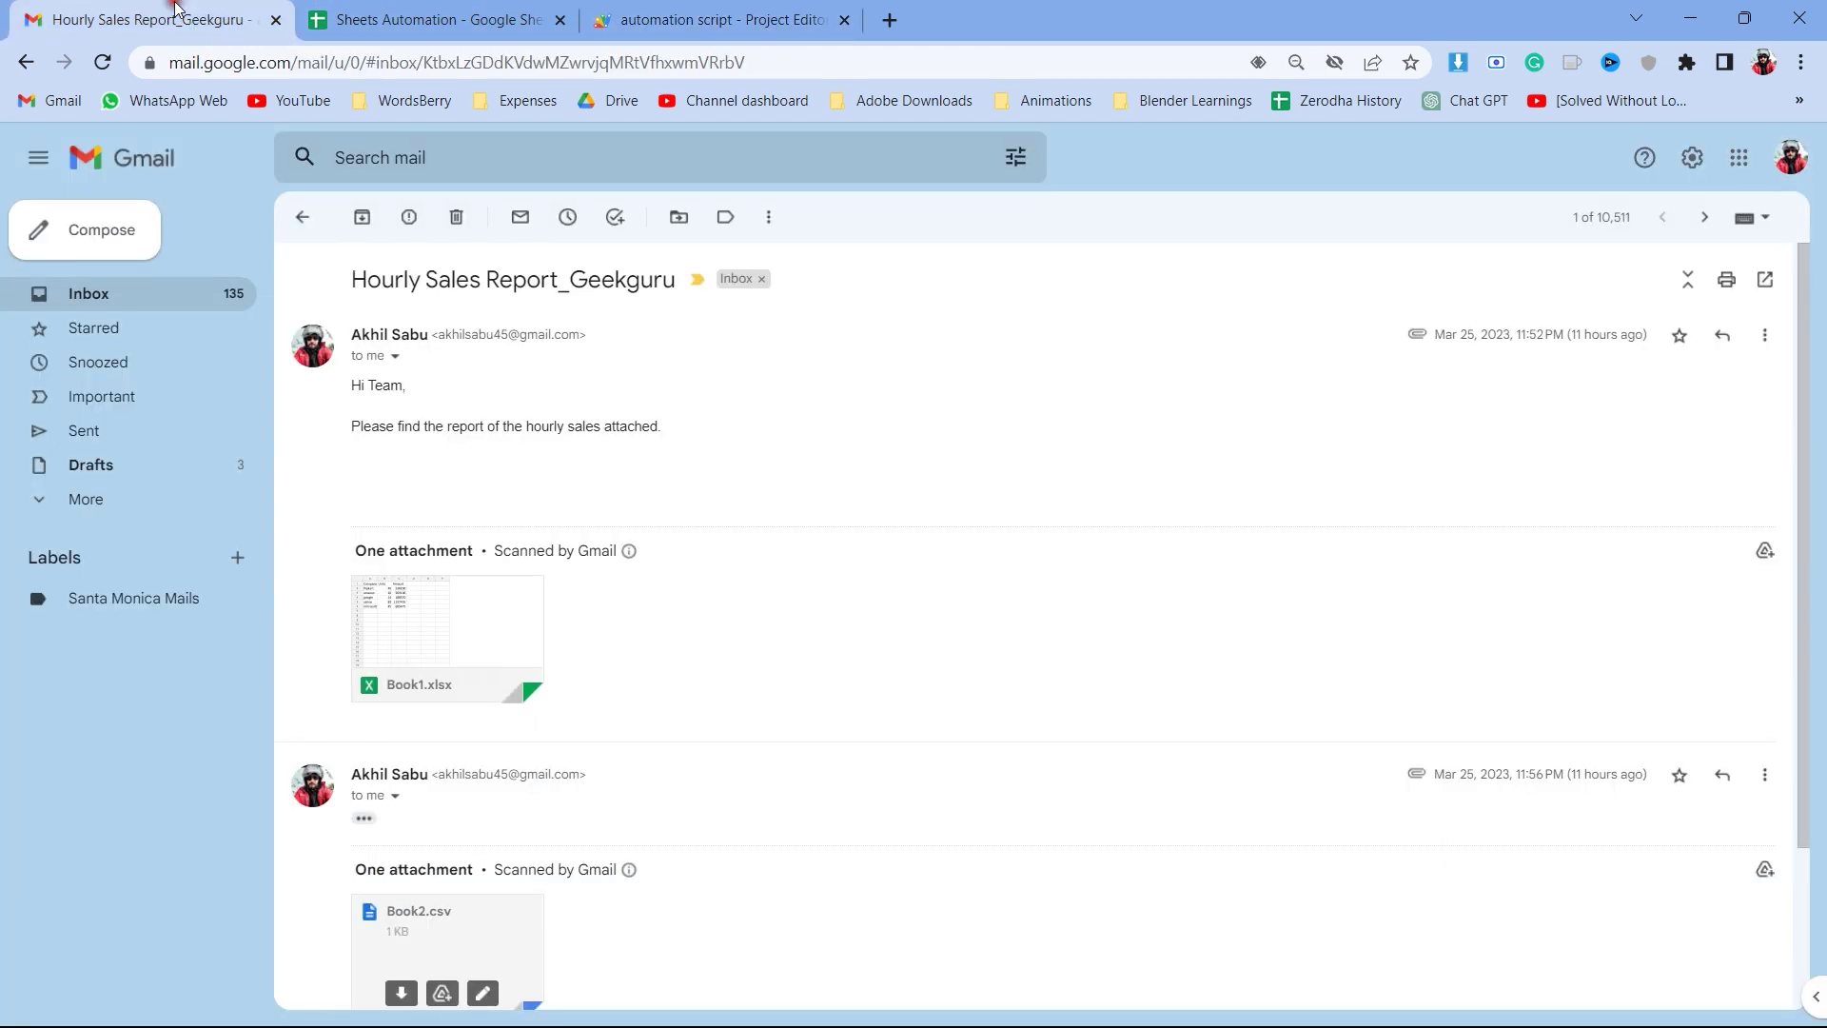
left_click(181, 299)
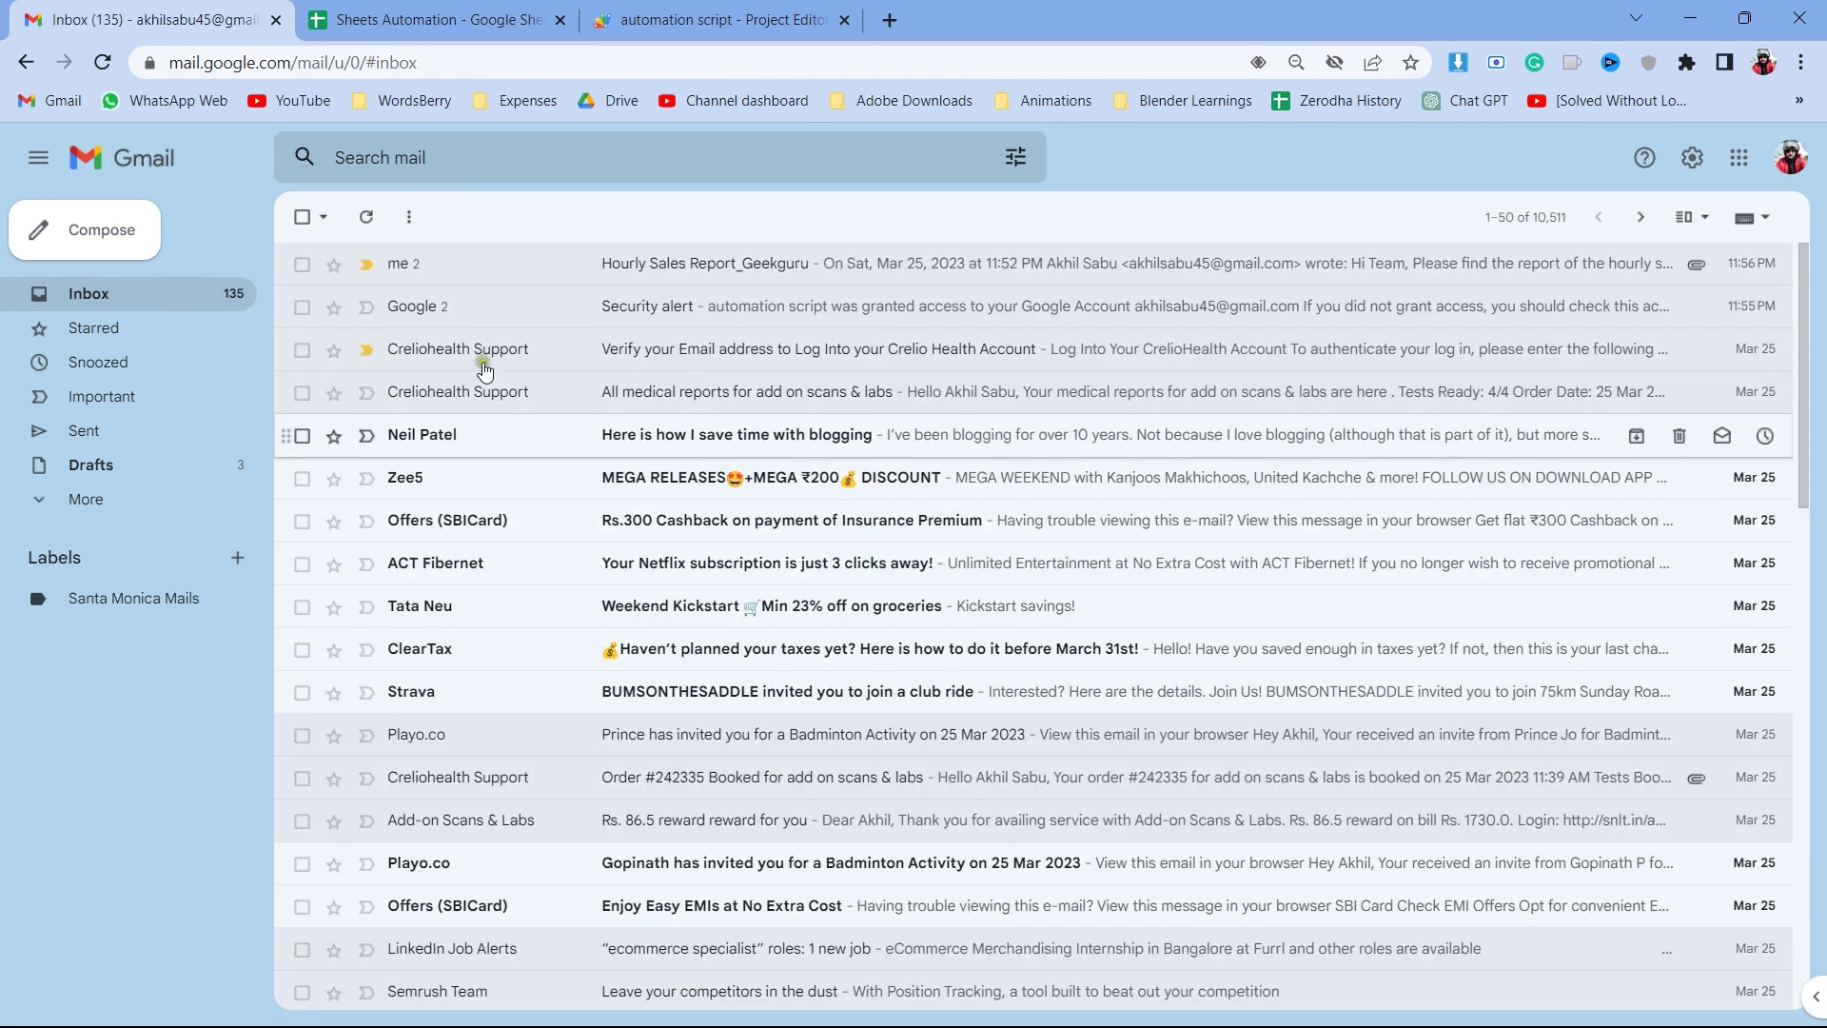
left_click(745, 275)
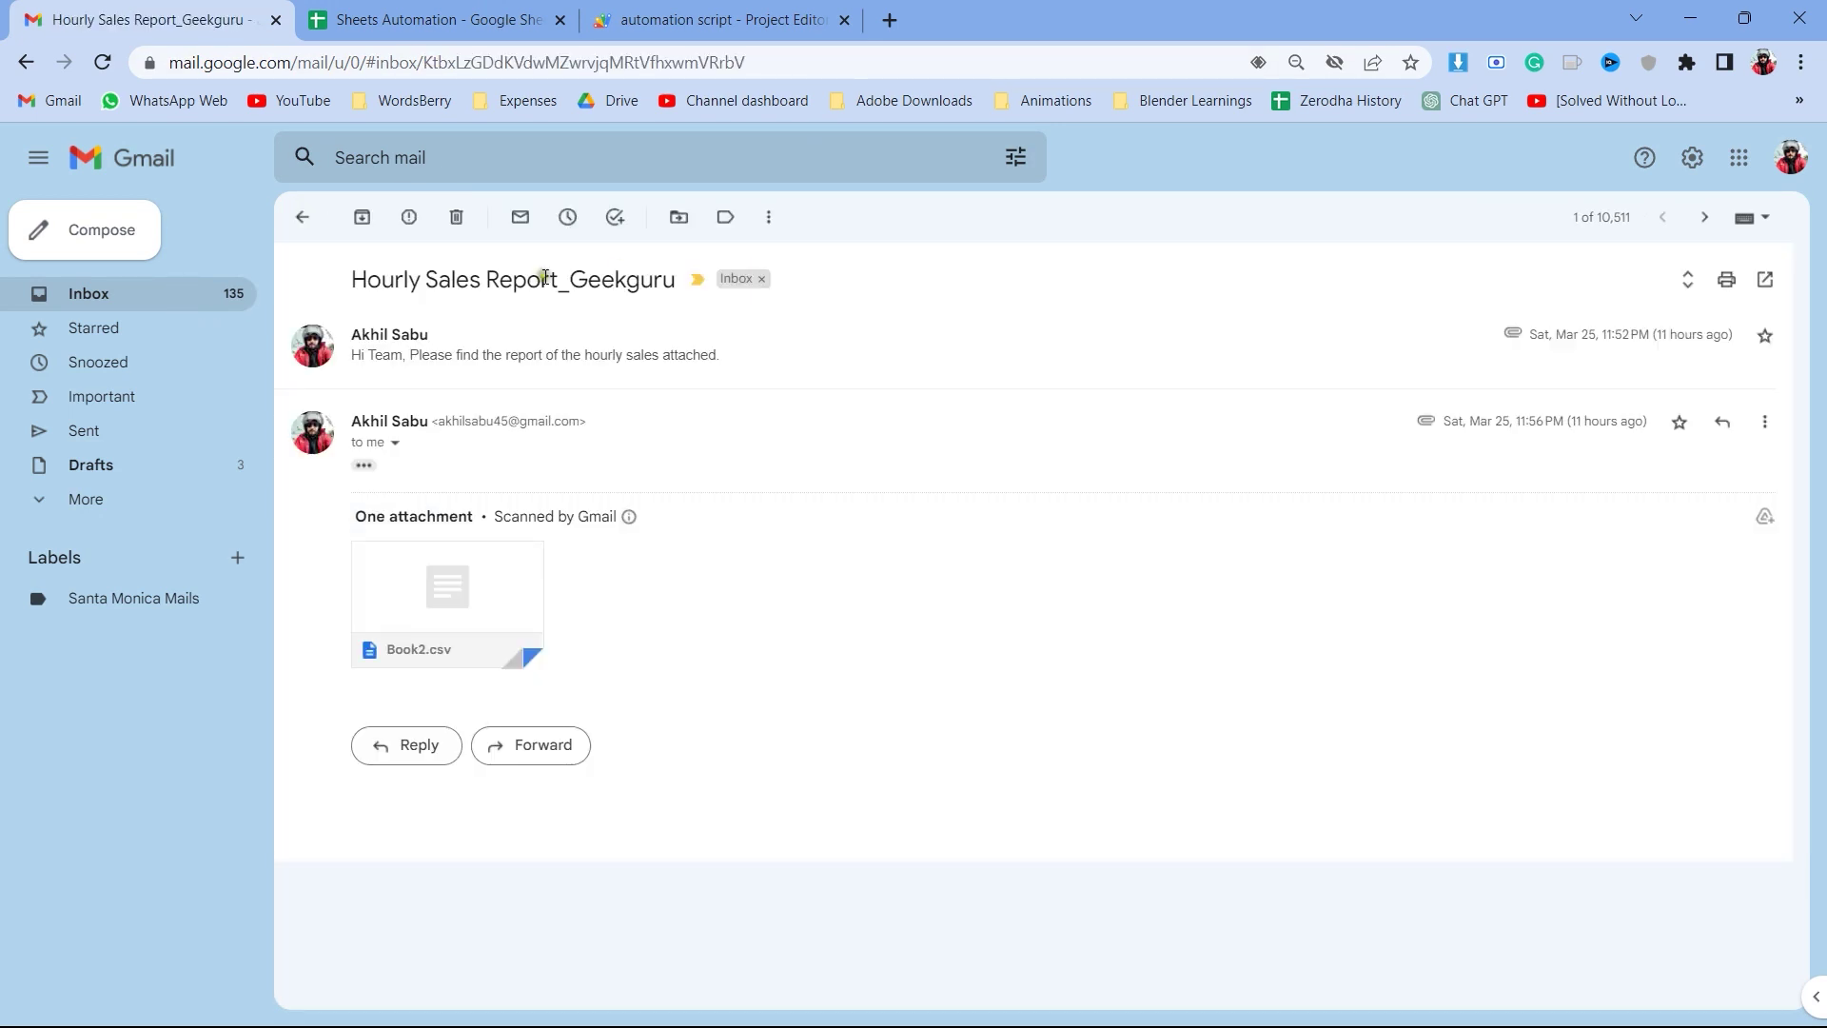
left_click_drag(353, 280, 669, 289)
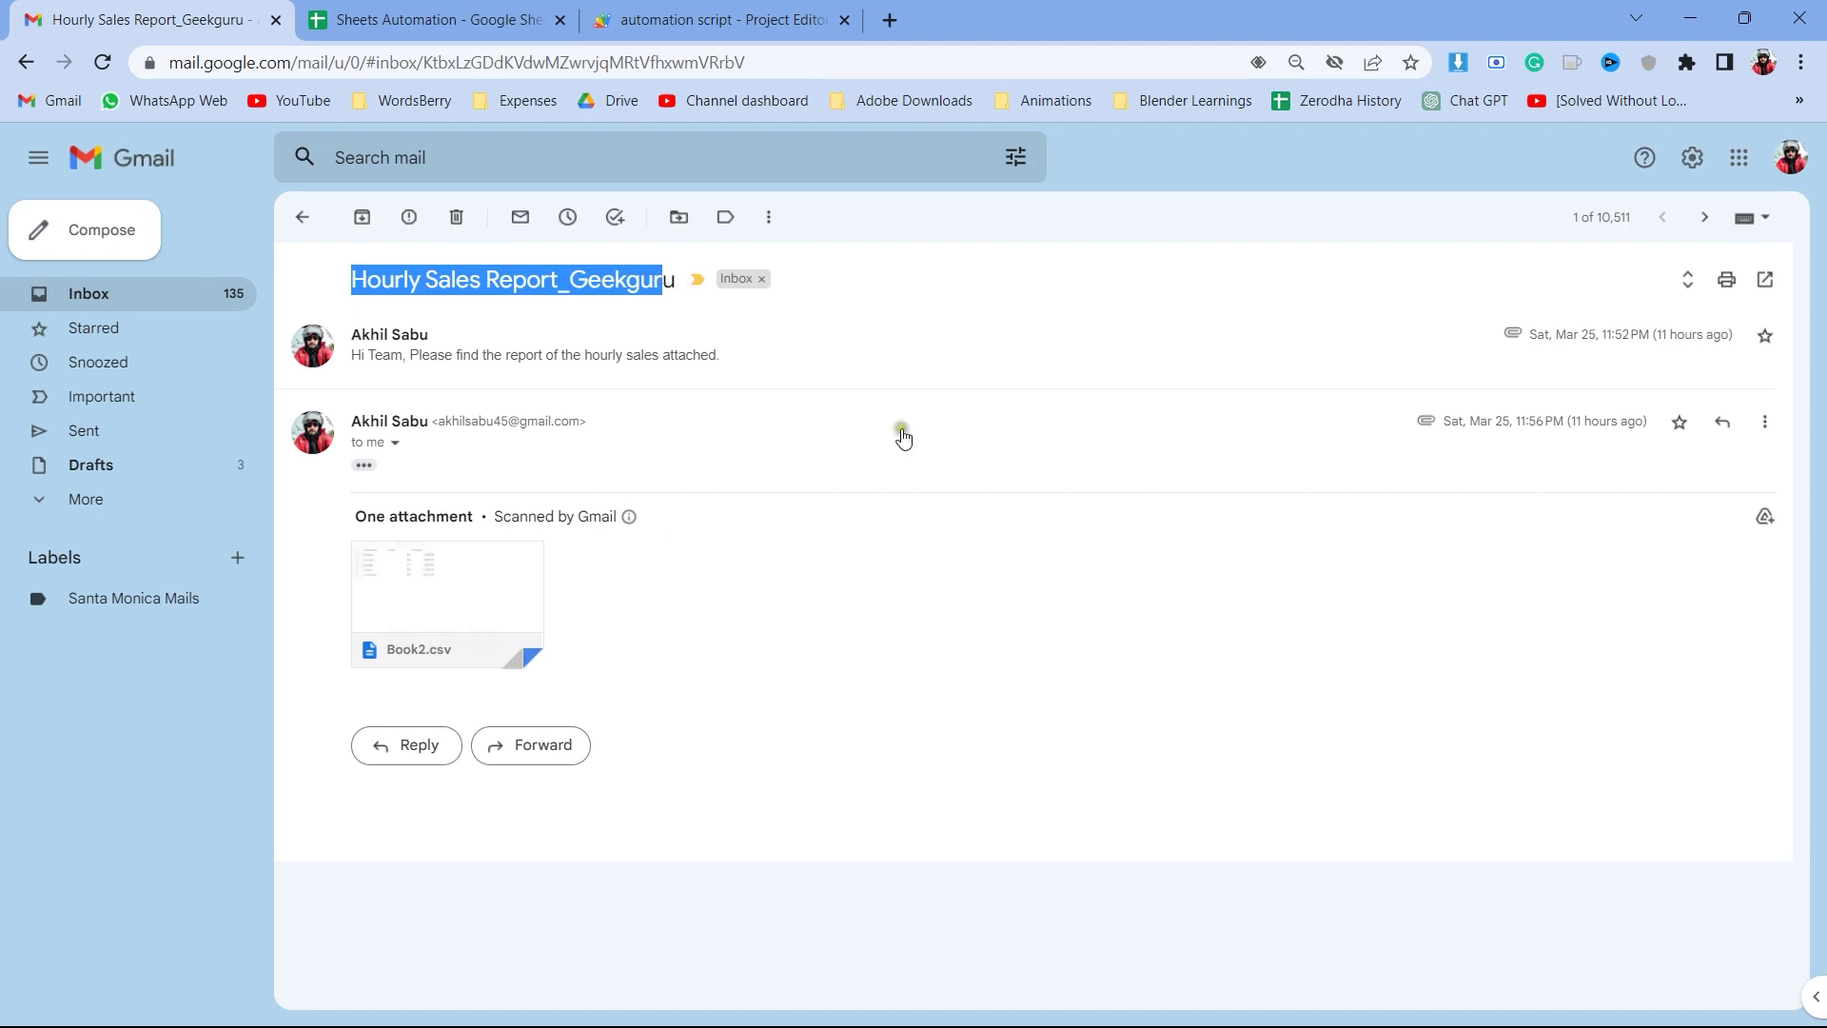
left_click(757, 364)
scroll(742, 504, "down", 3)
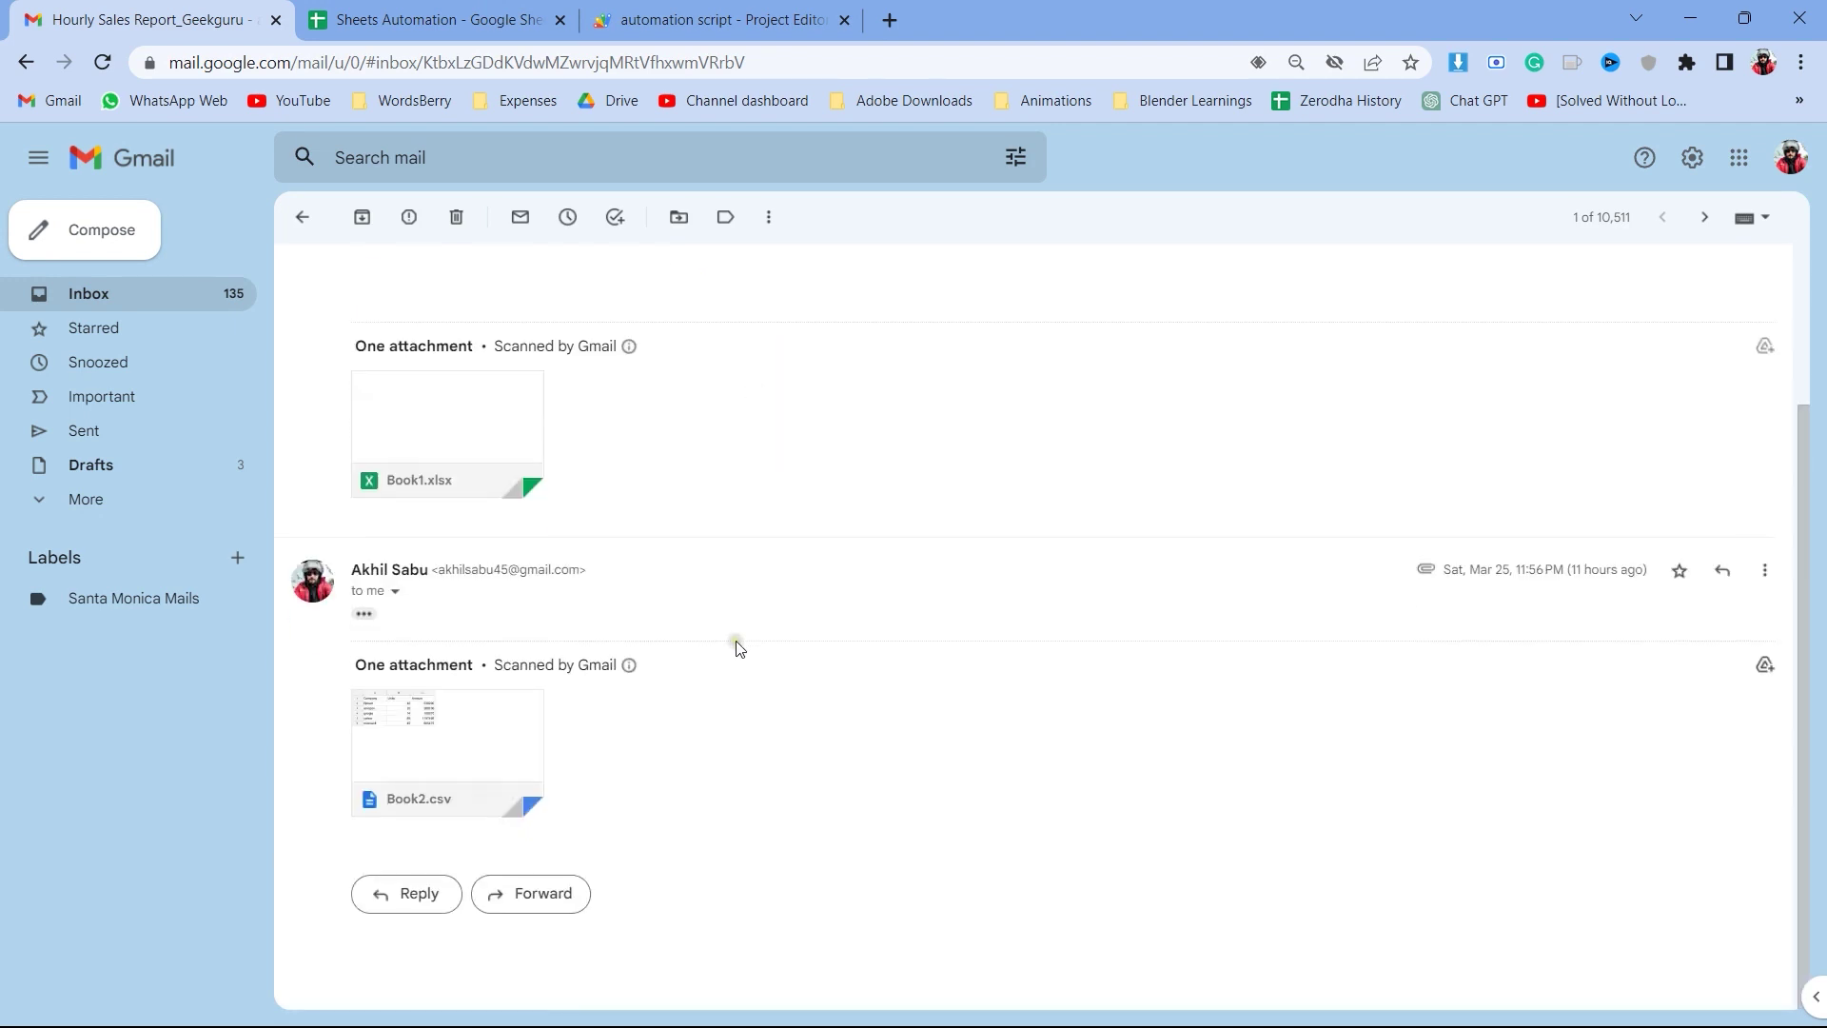
mouse_move(490, 766)
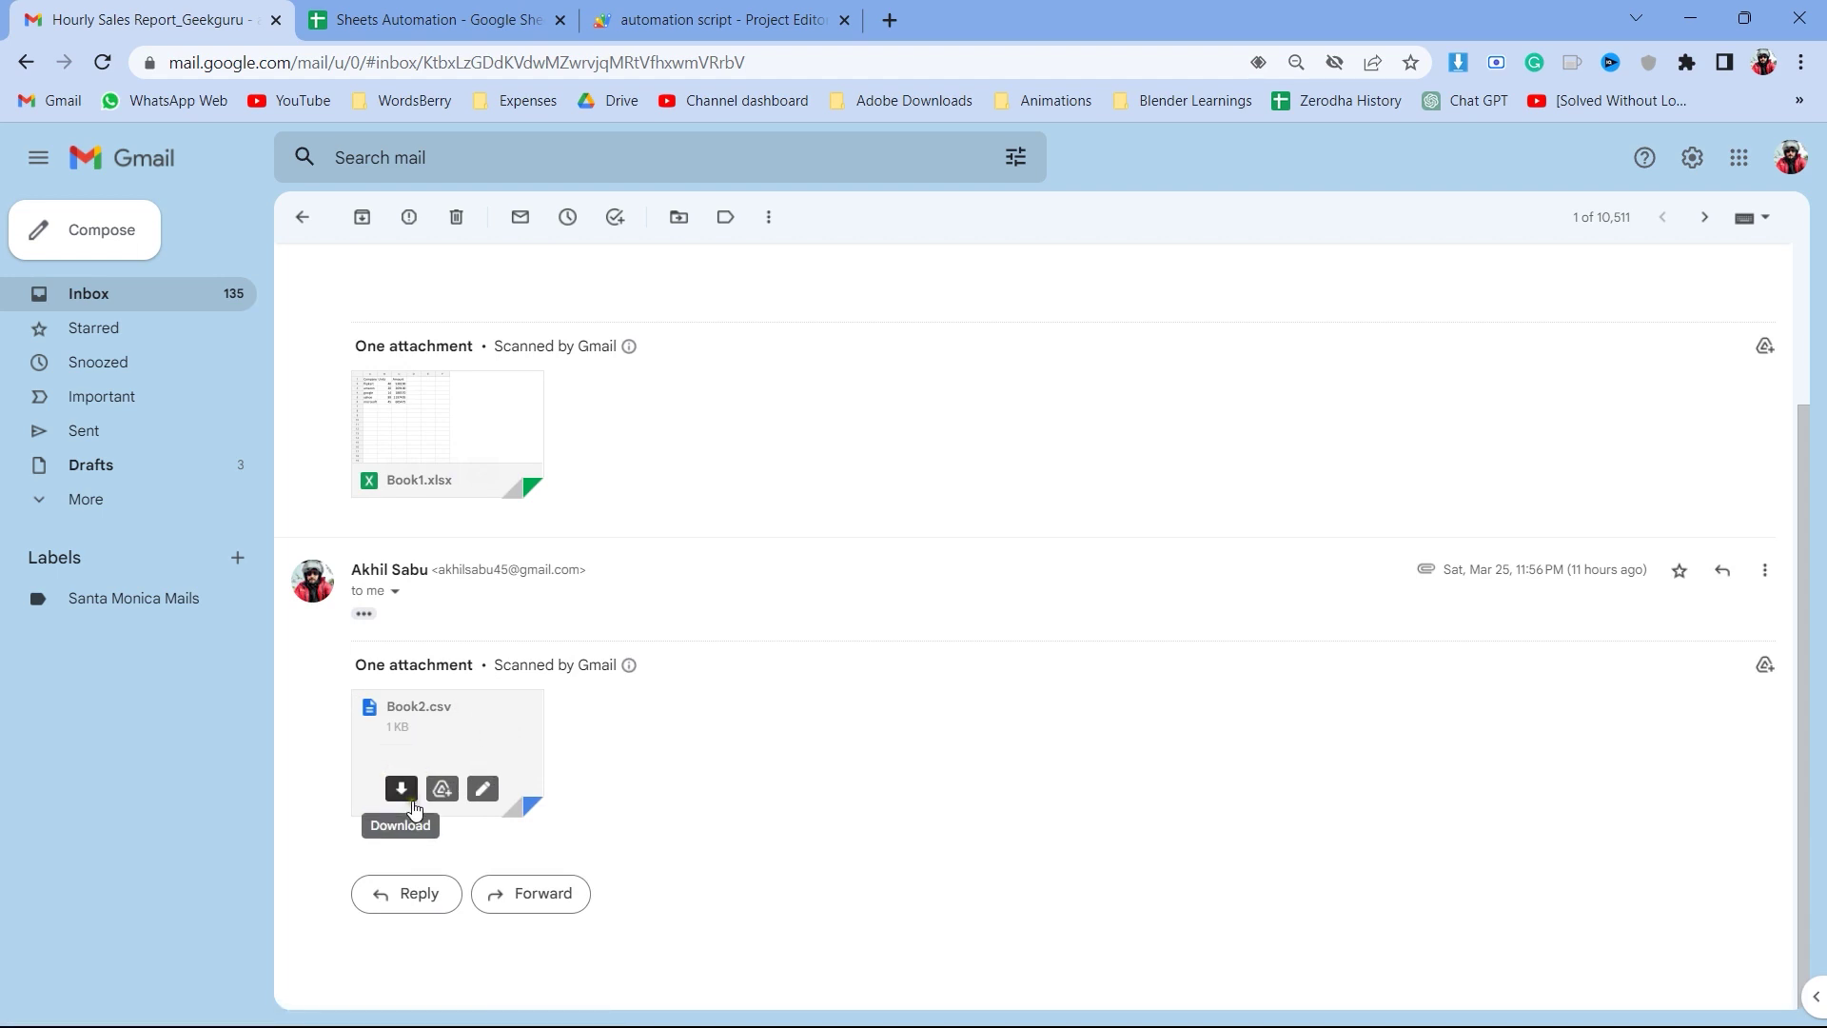
- Review the pasted data on Auto_fetch and the resulting summary on the Pivot sheet in Sheets Automation
left_click(378, 8)
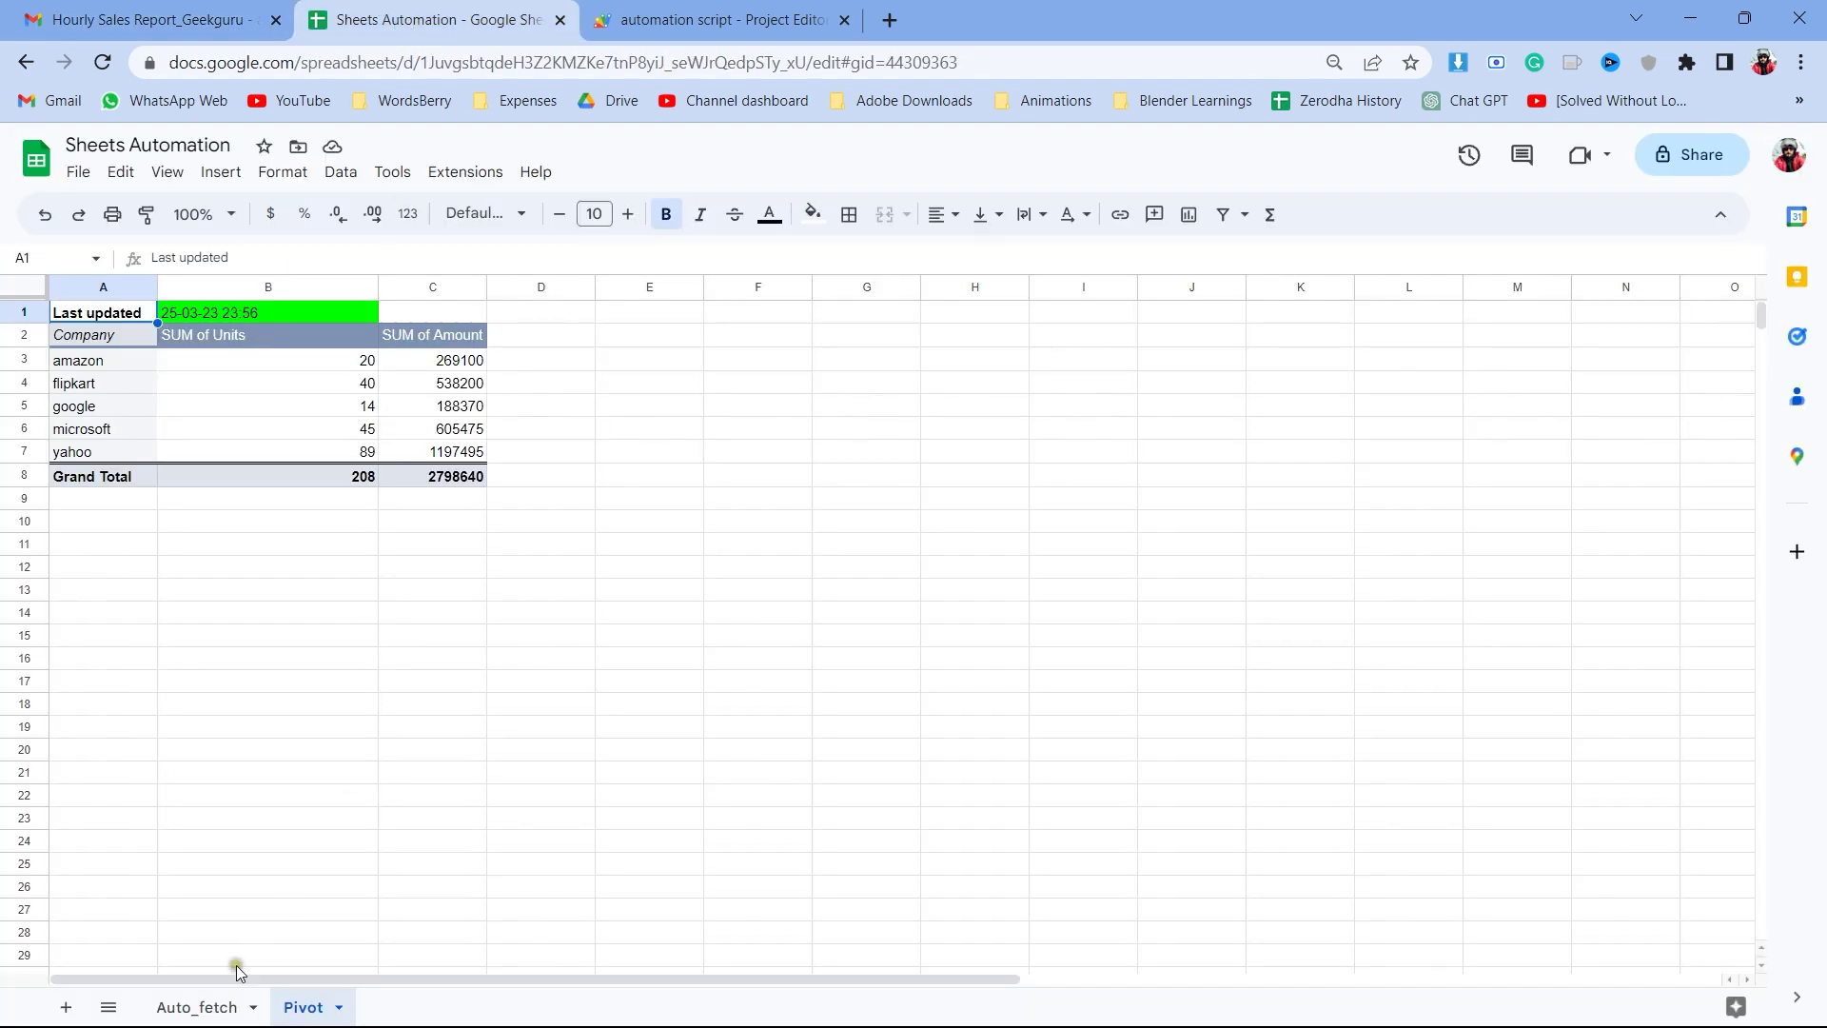
left_click(220, 1017)
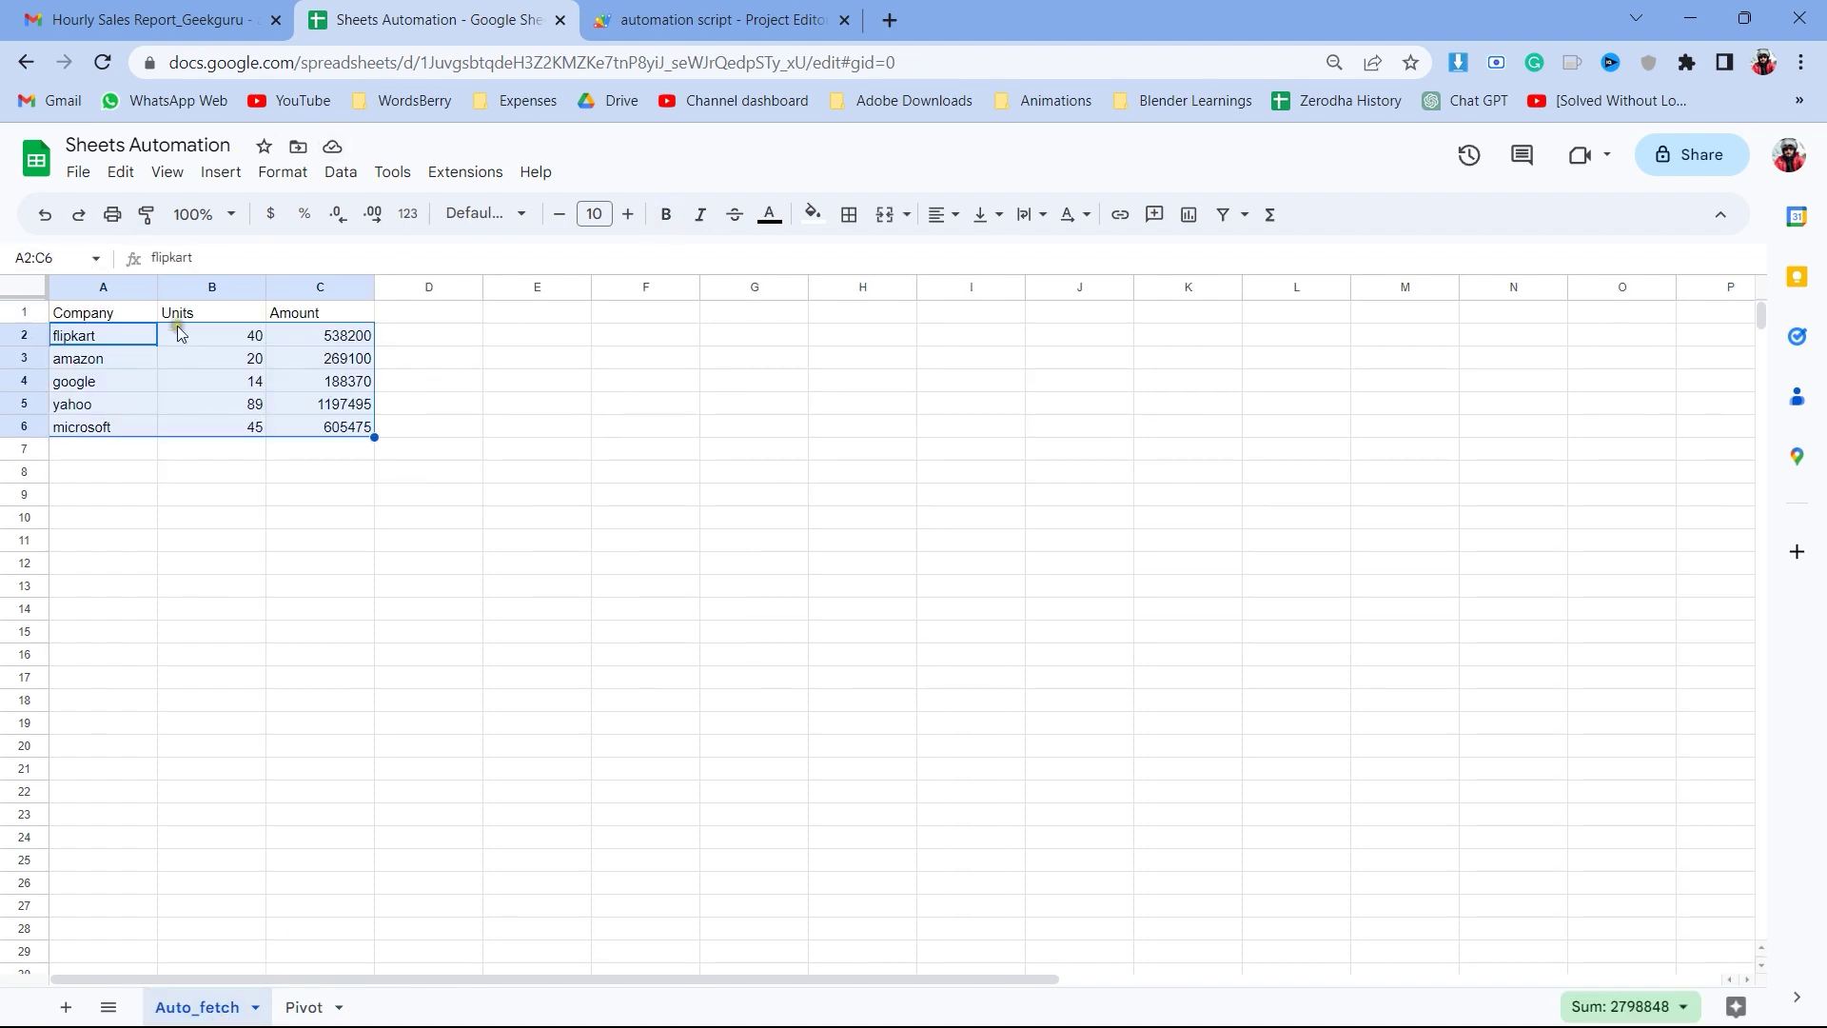
left_click(229, 360)
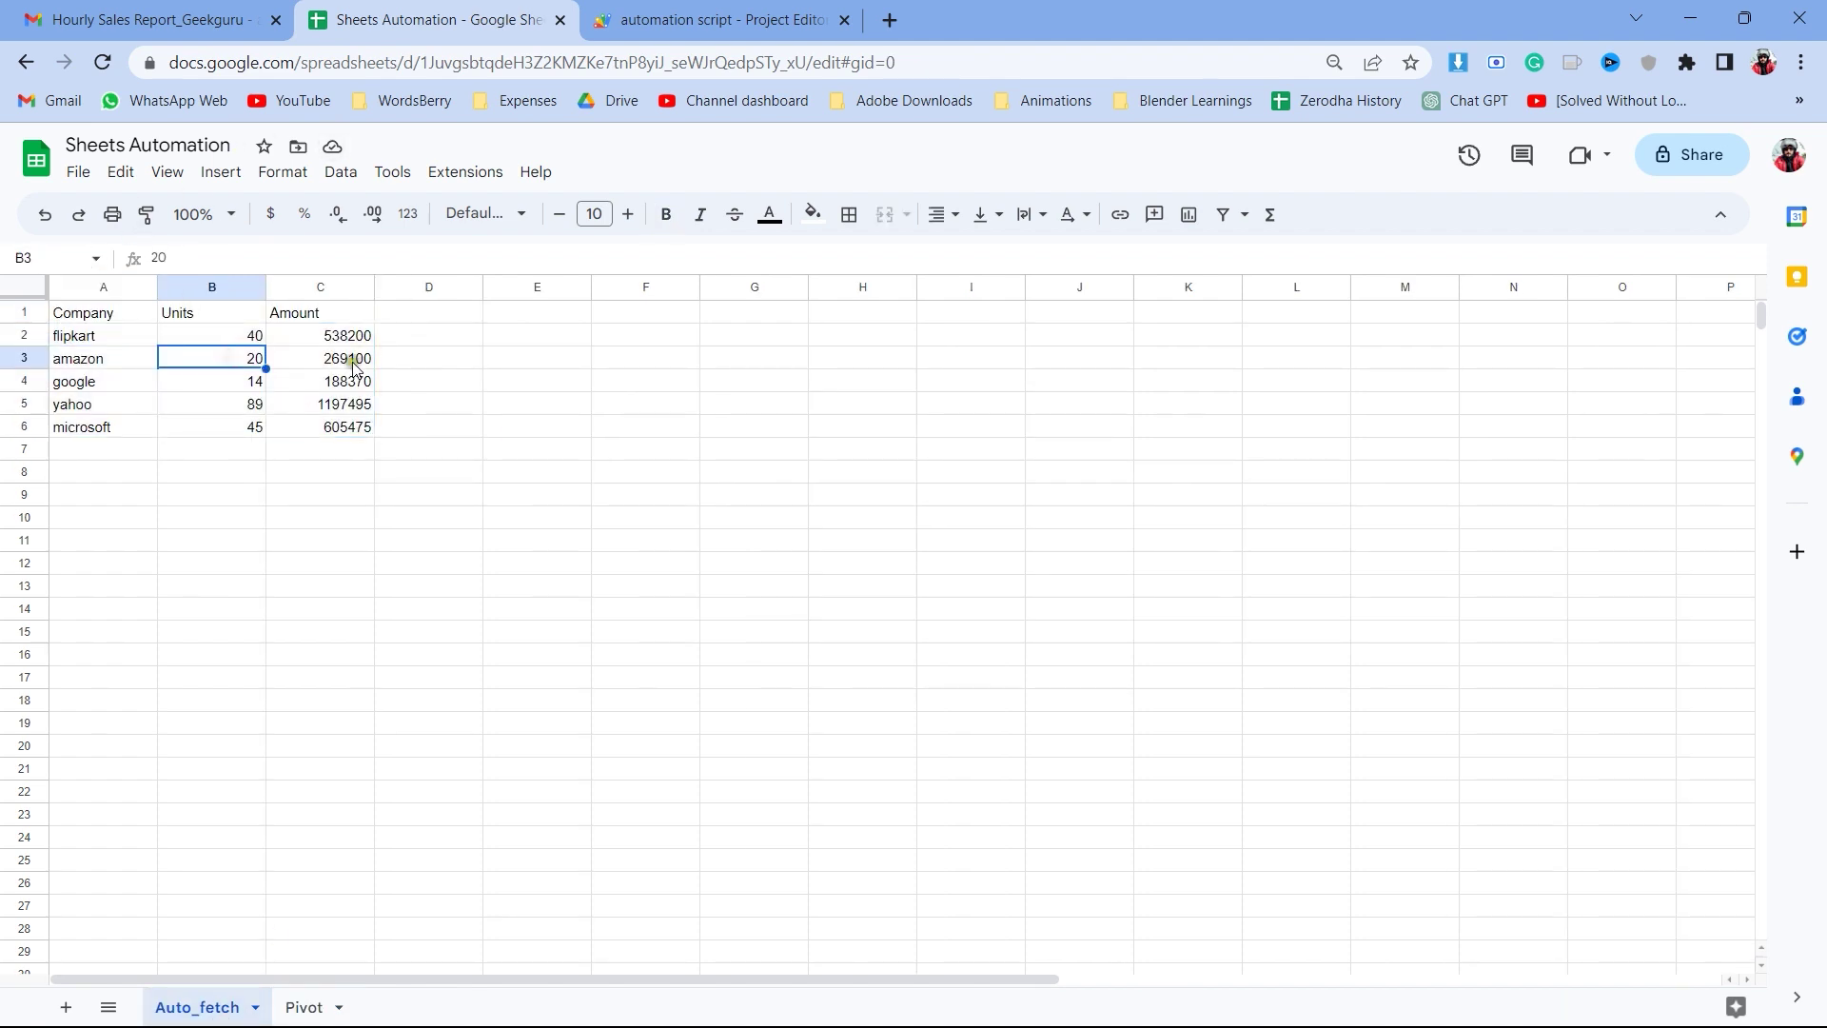
left_click(306, 1006)
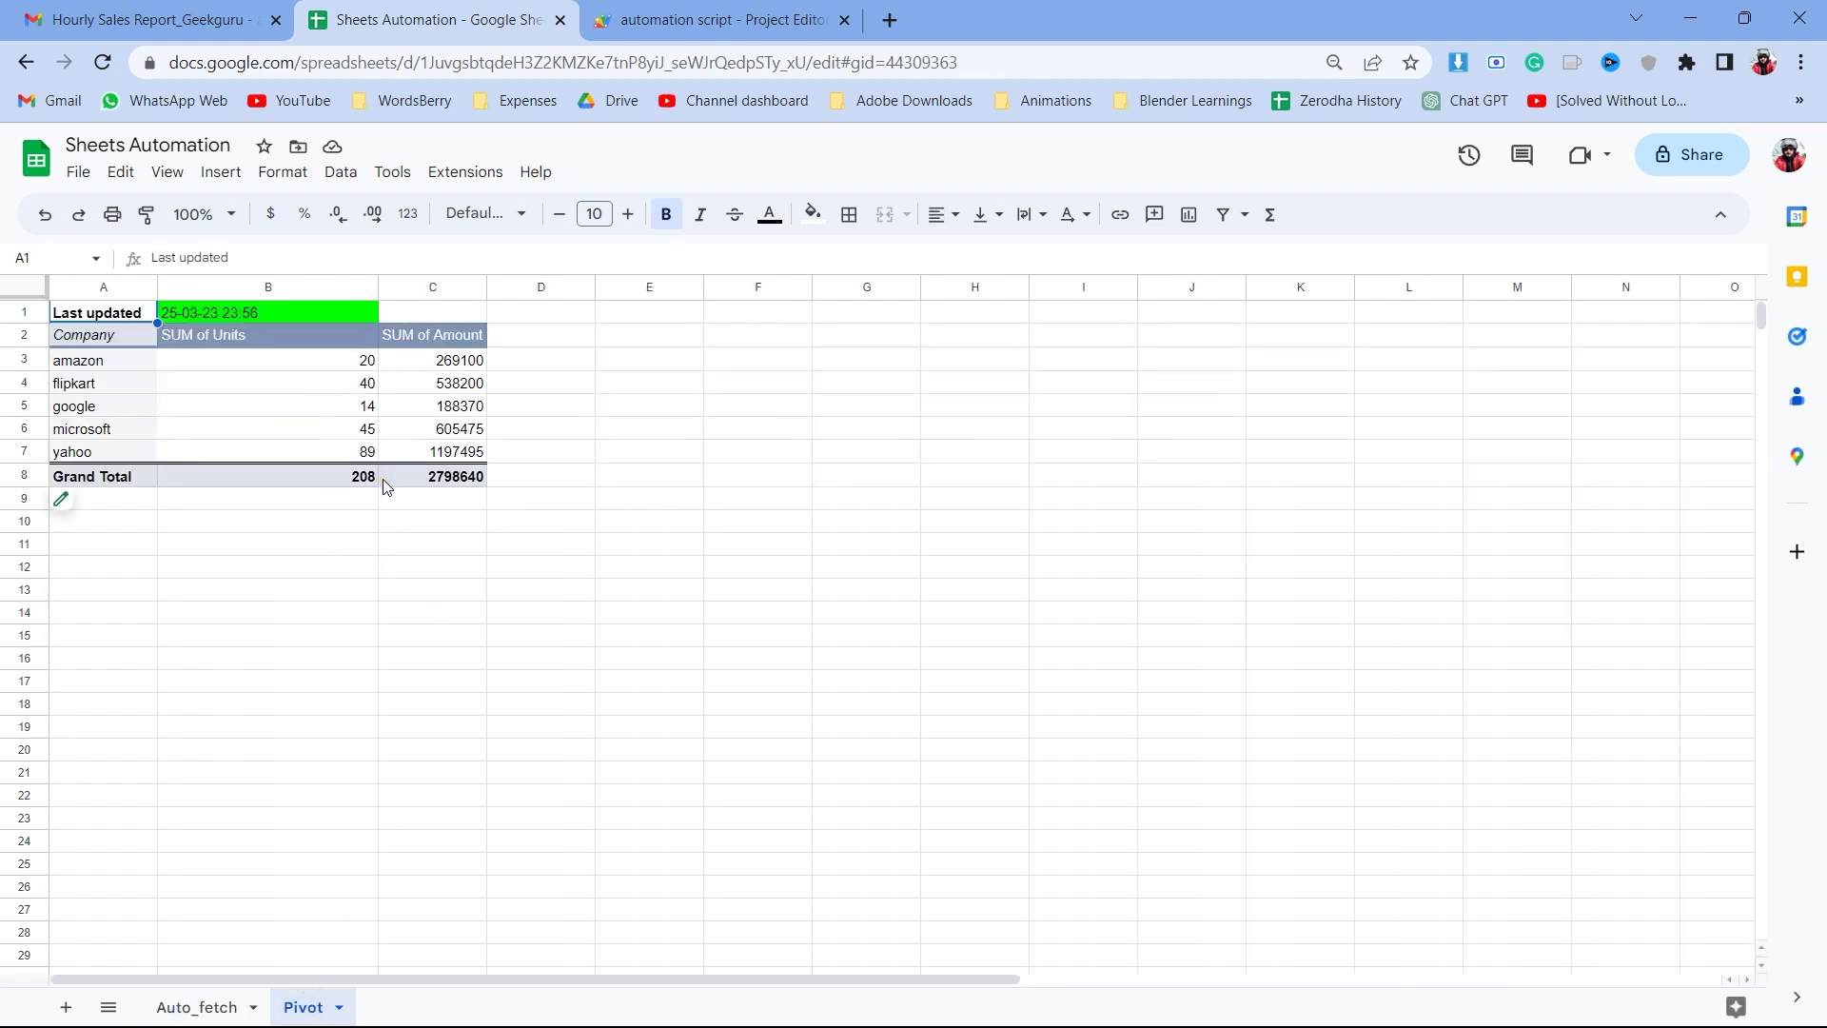
- Compare the spreadsheet ID in the automation script's openById call with the ID in the Sheets Automation URL, ending back in the script
left_click(751, 13)
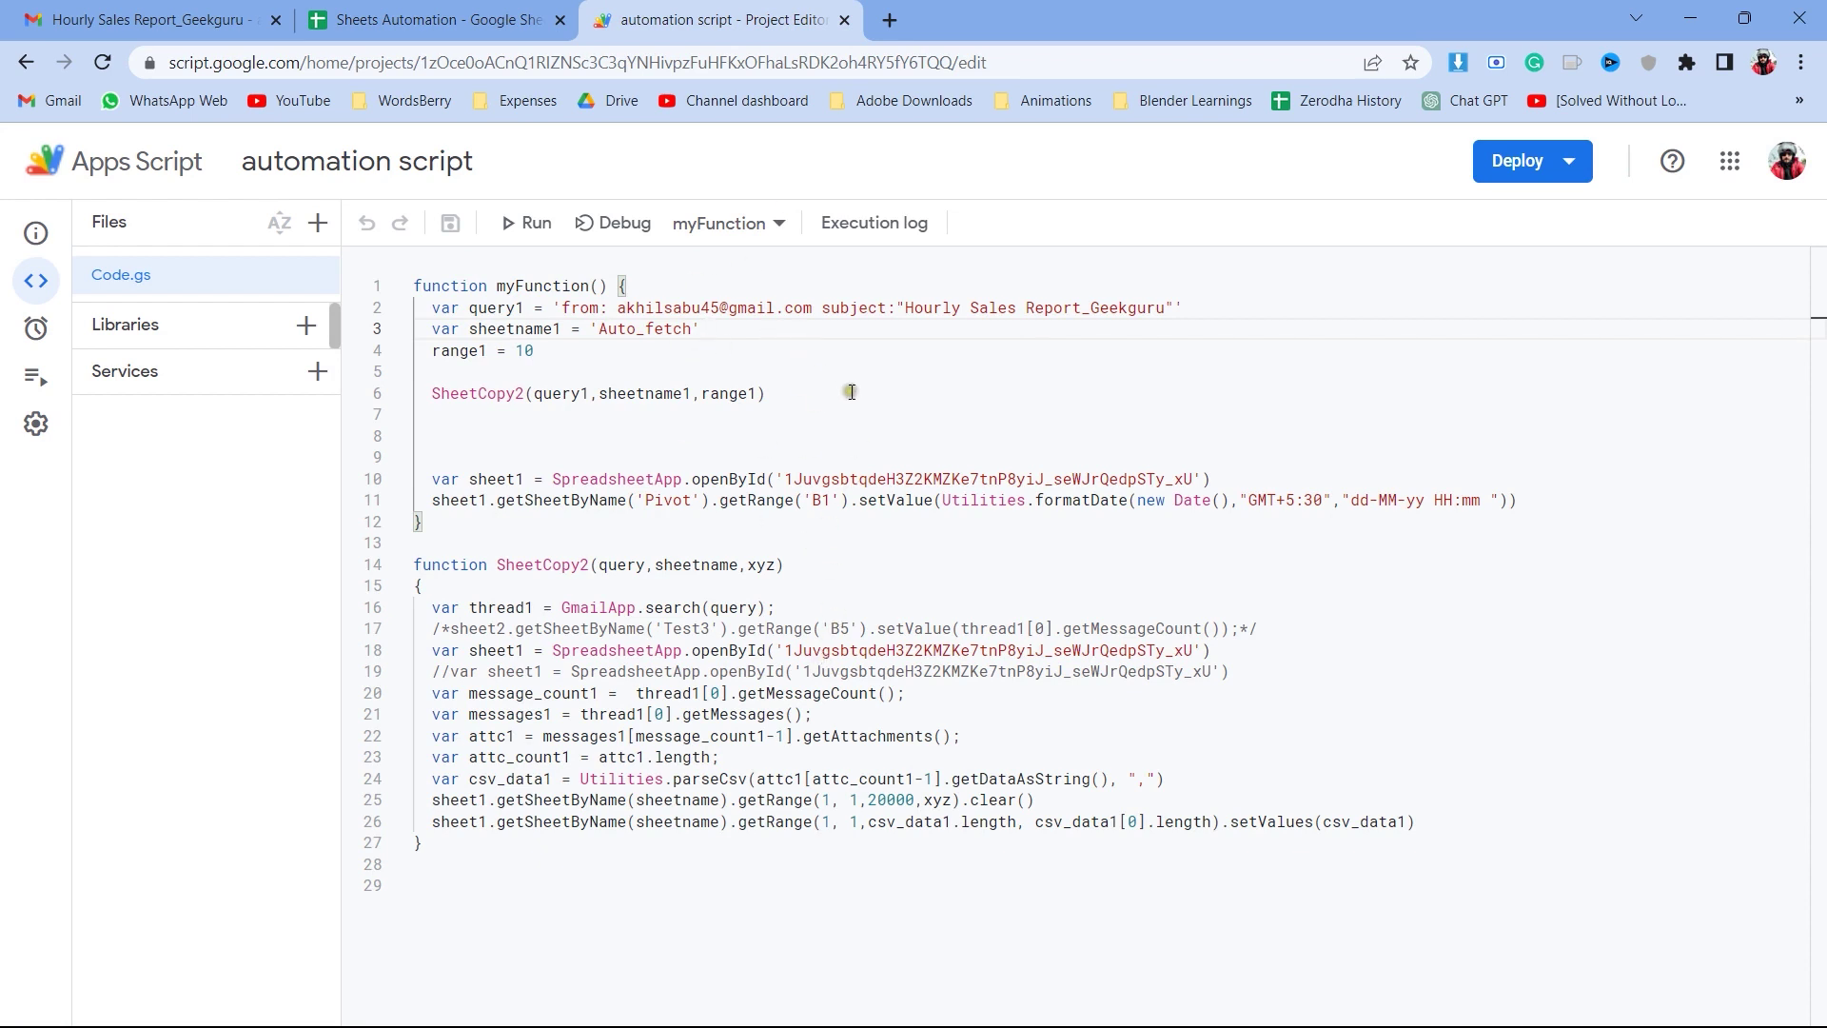
double_click(892, 479)
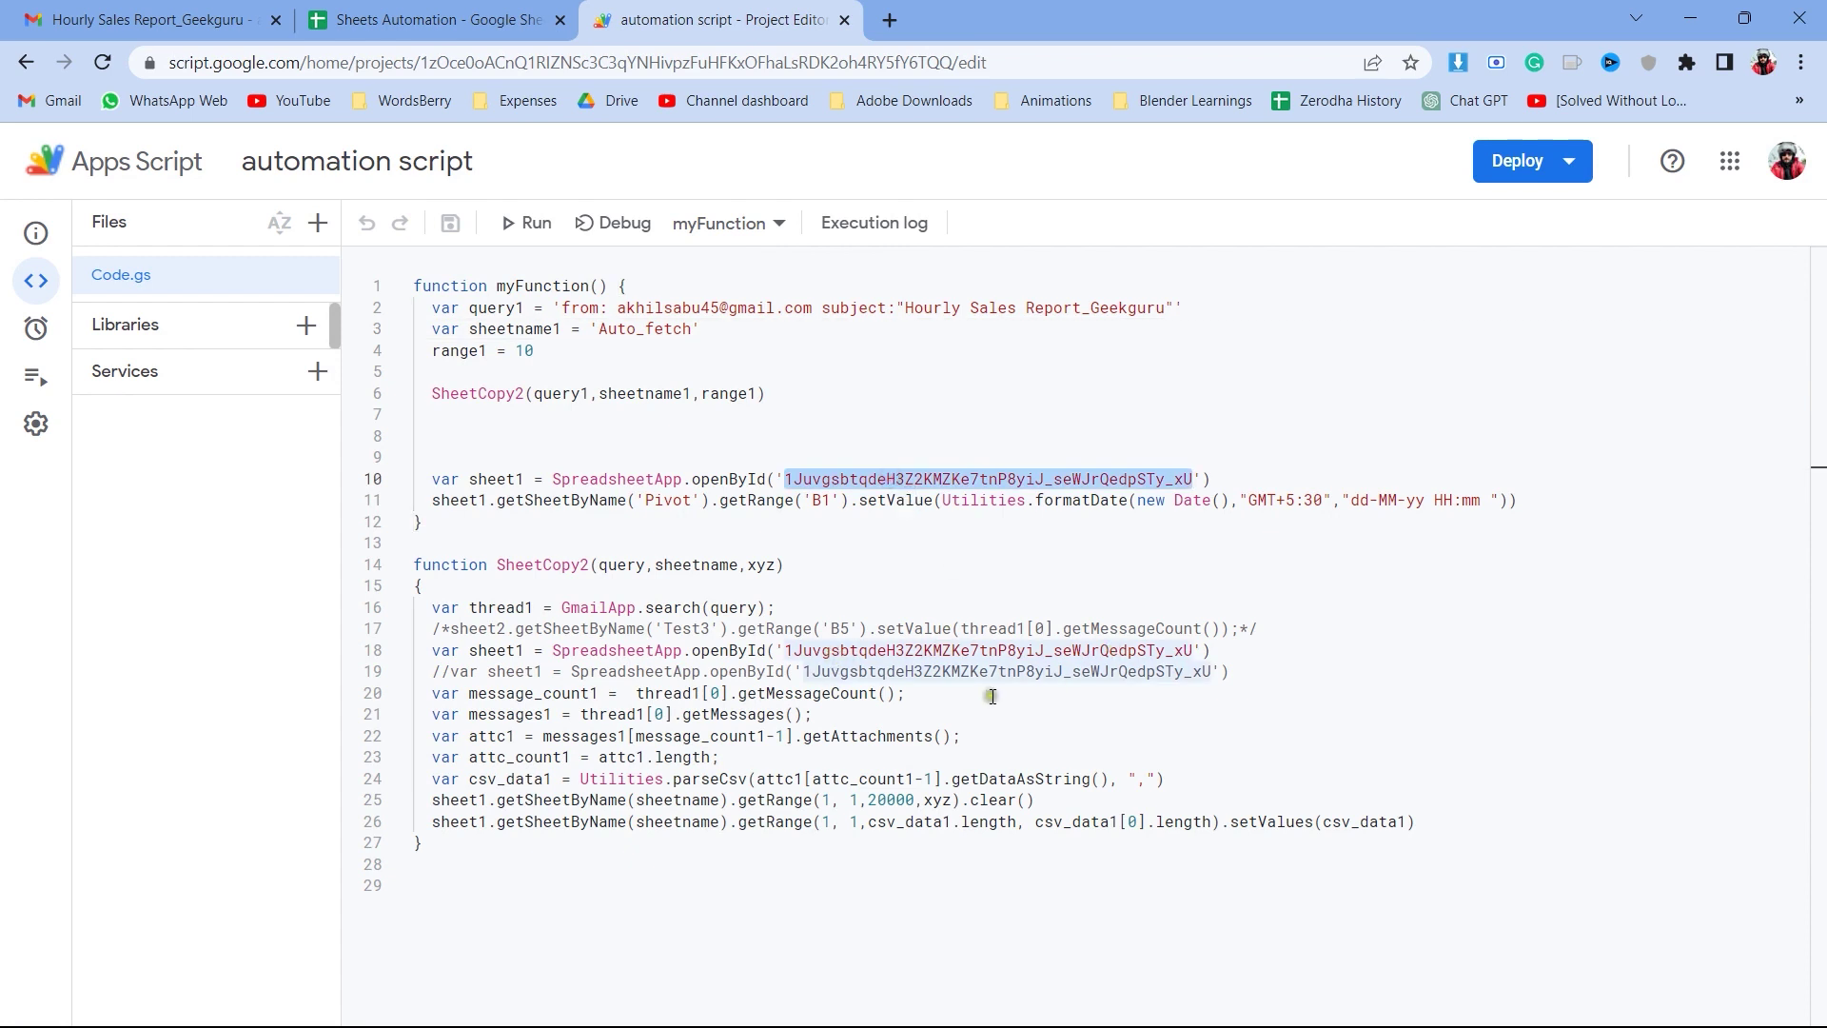
left_click(473, 9)
left_click_drag(419, 62, 800, 62)
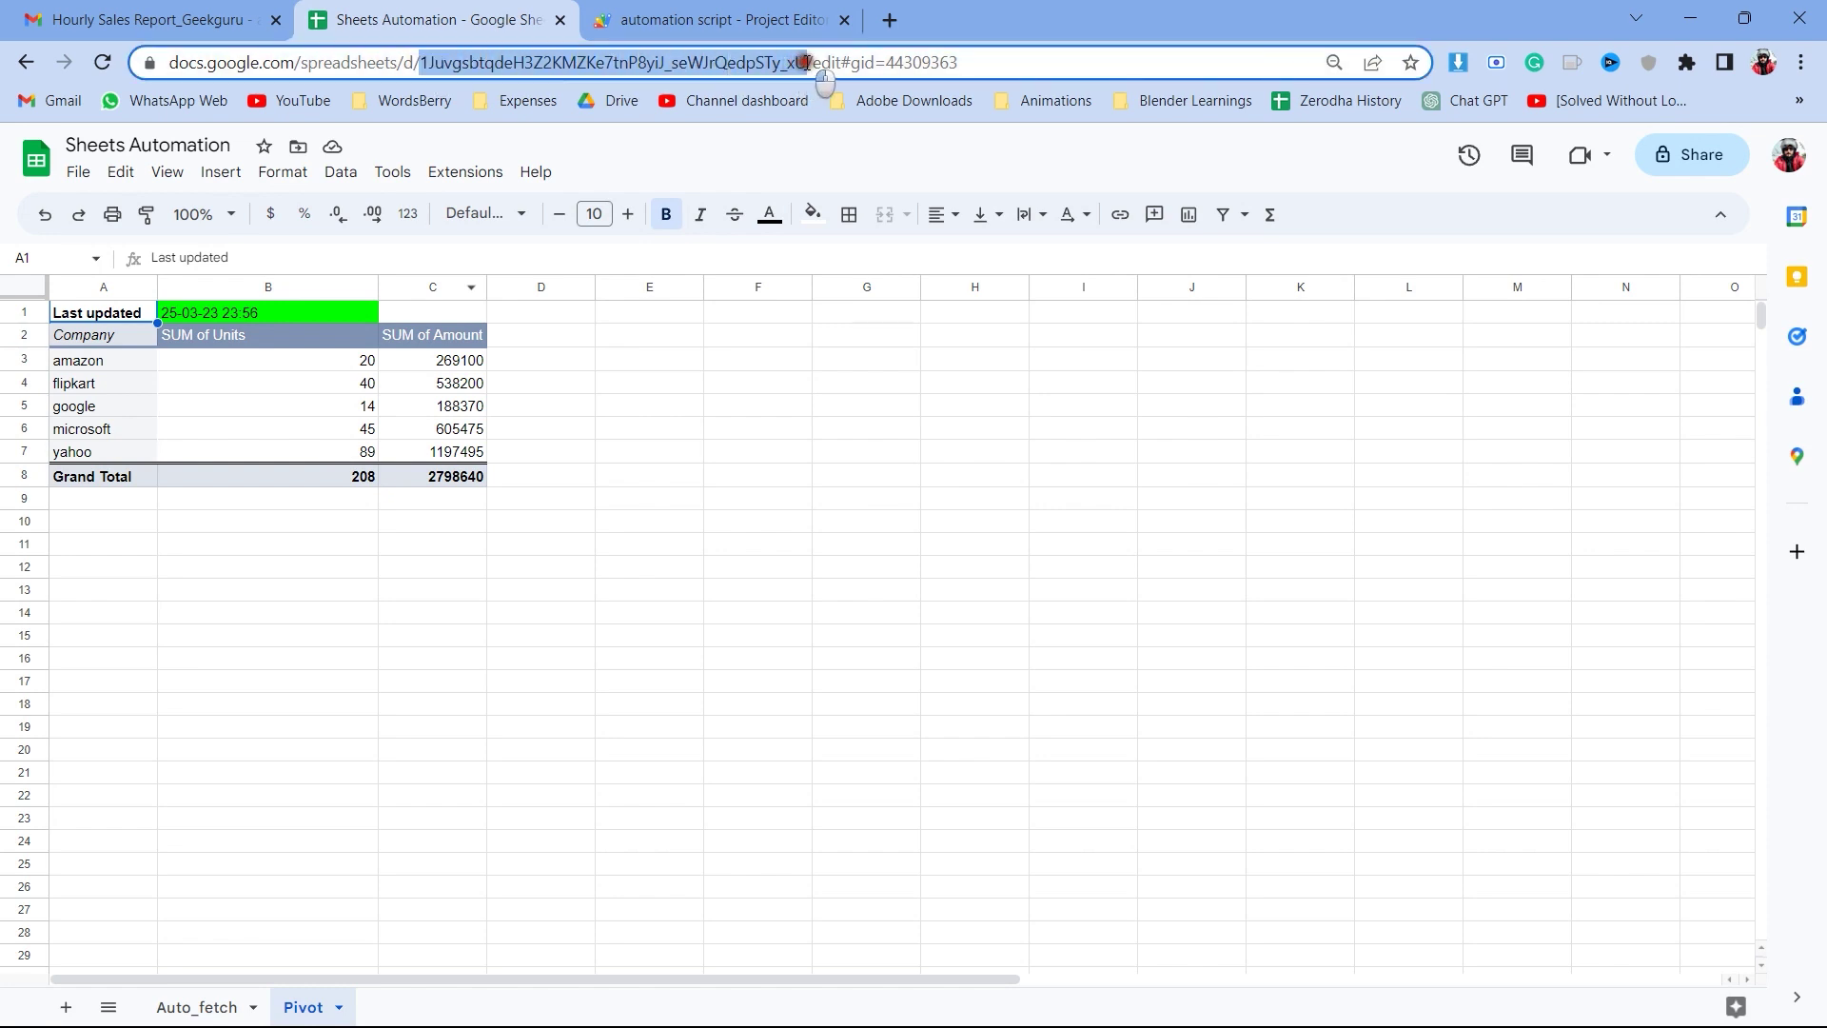
left_click(776, 14)
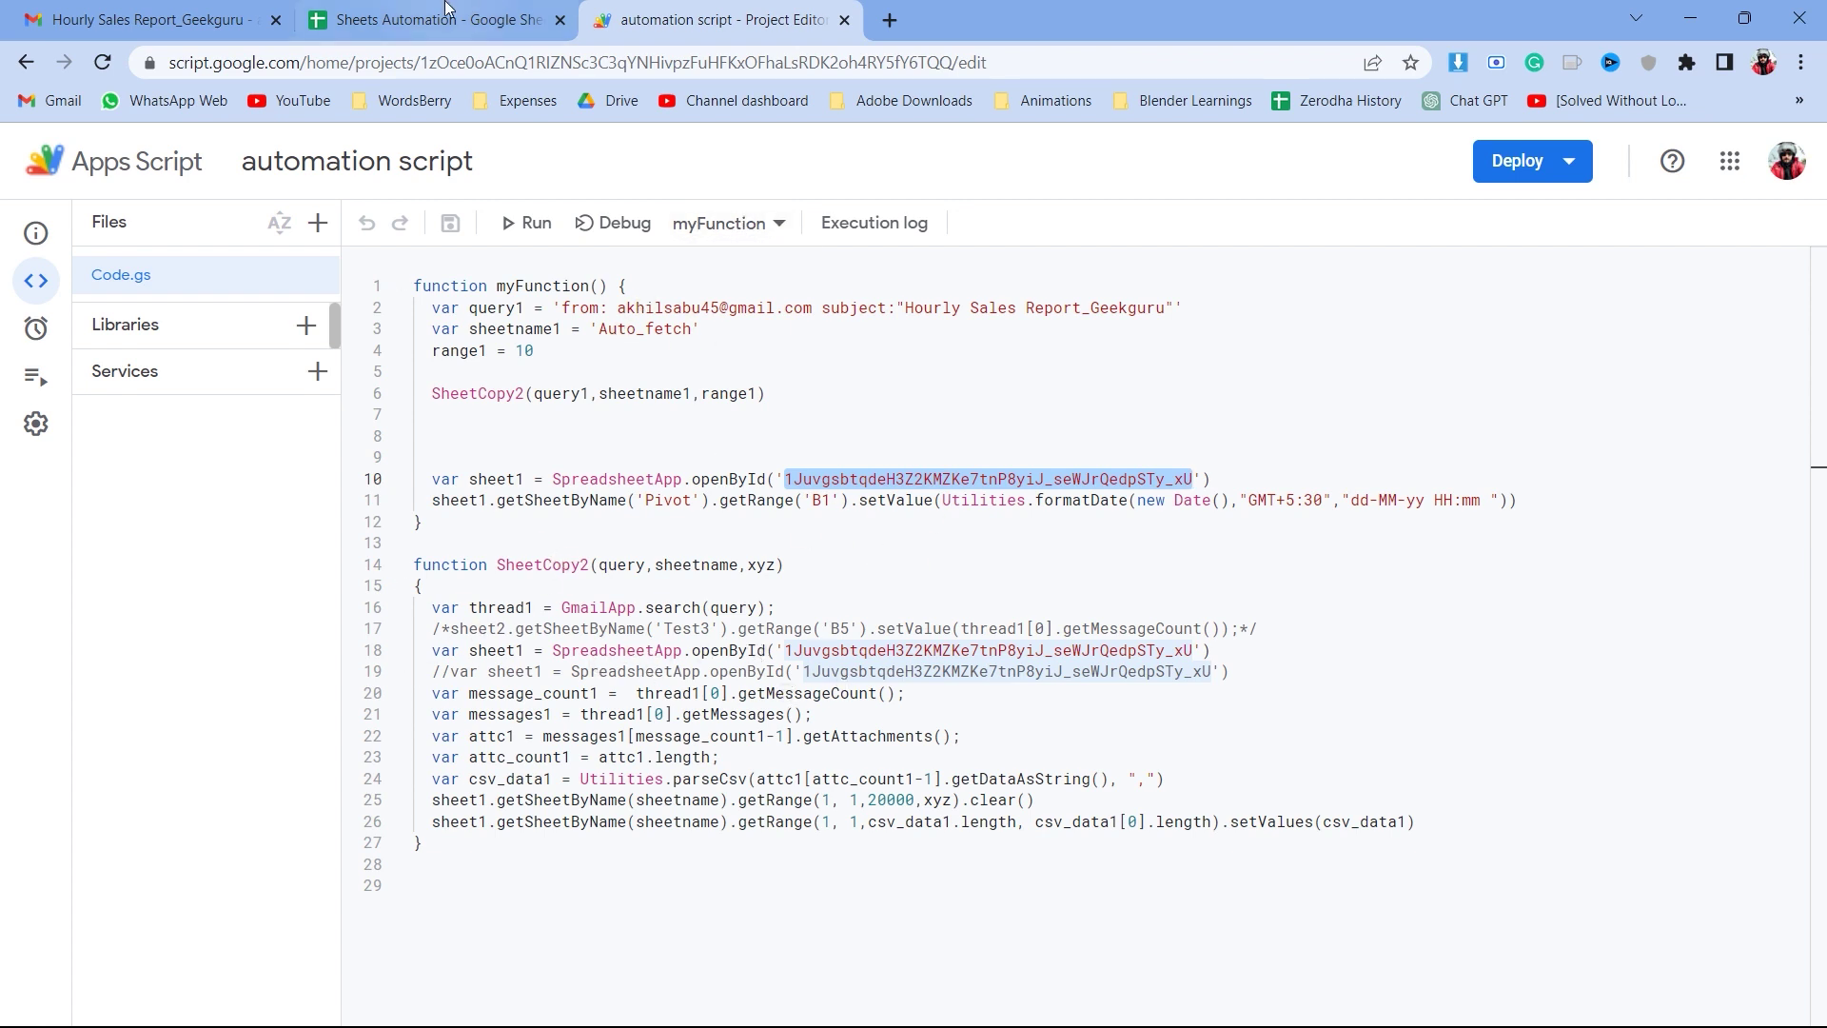
- View the Auto_fetch sheet in Sheets Automation and highlight the matching sheetname1 value in the automation script
left_click(445, 19)
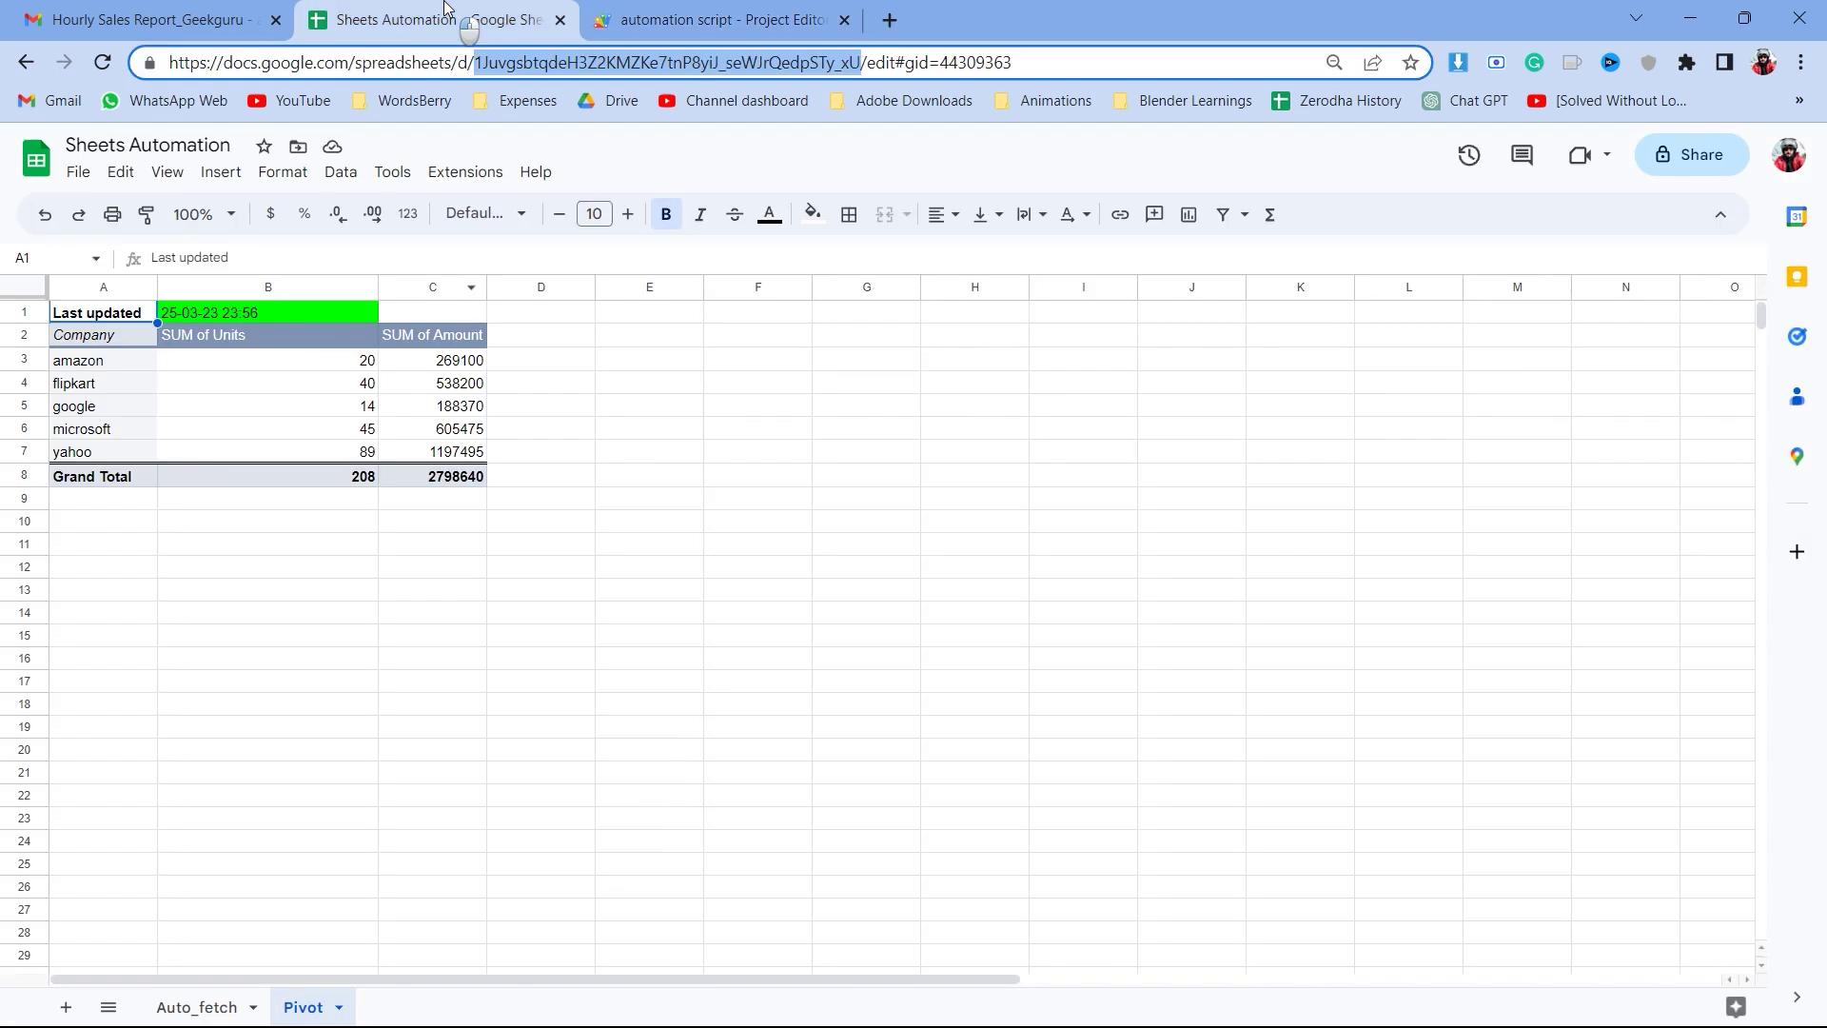
left_click(200, 1009)
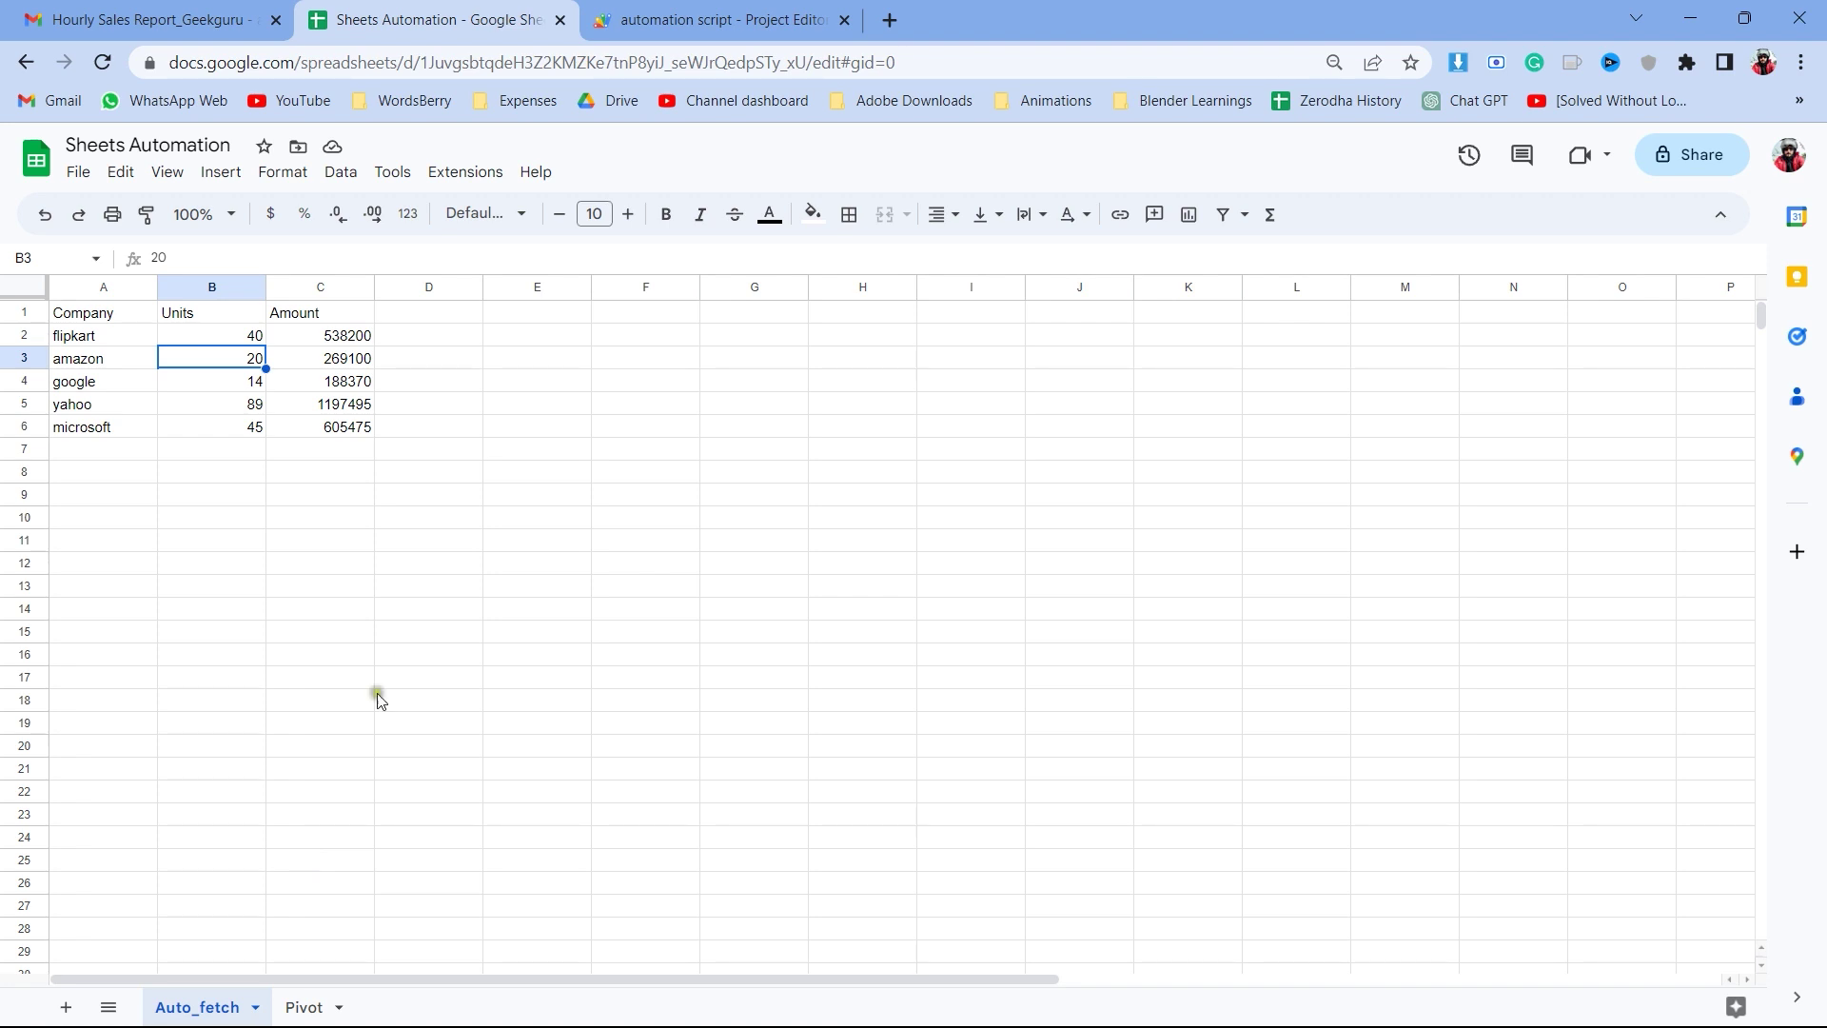
left_click(723, 20)
left_click_drag(601, 327, 694, 326)
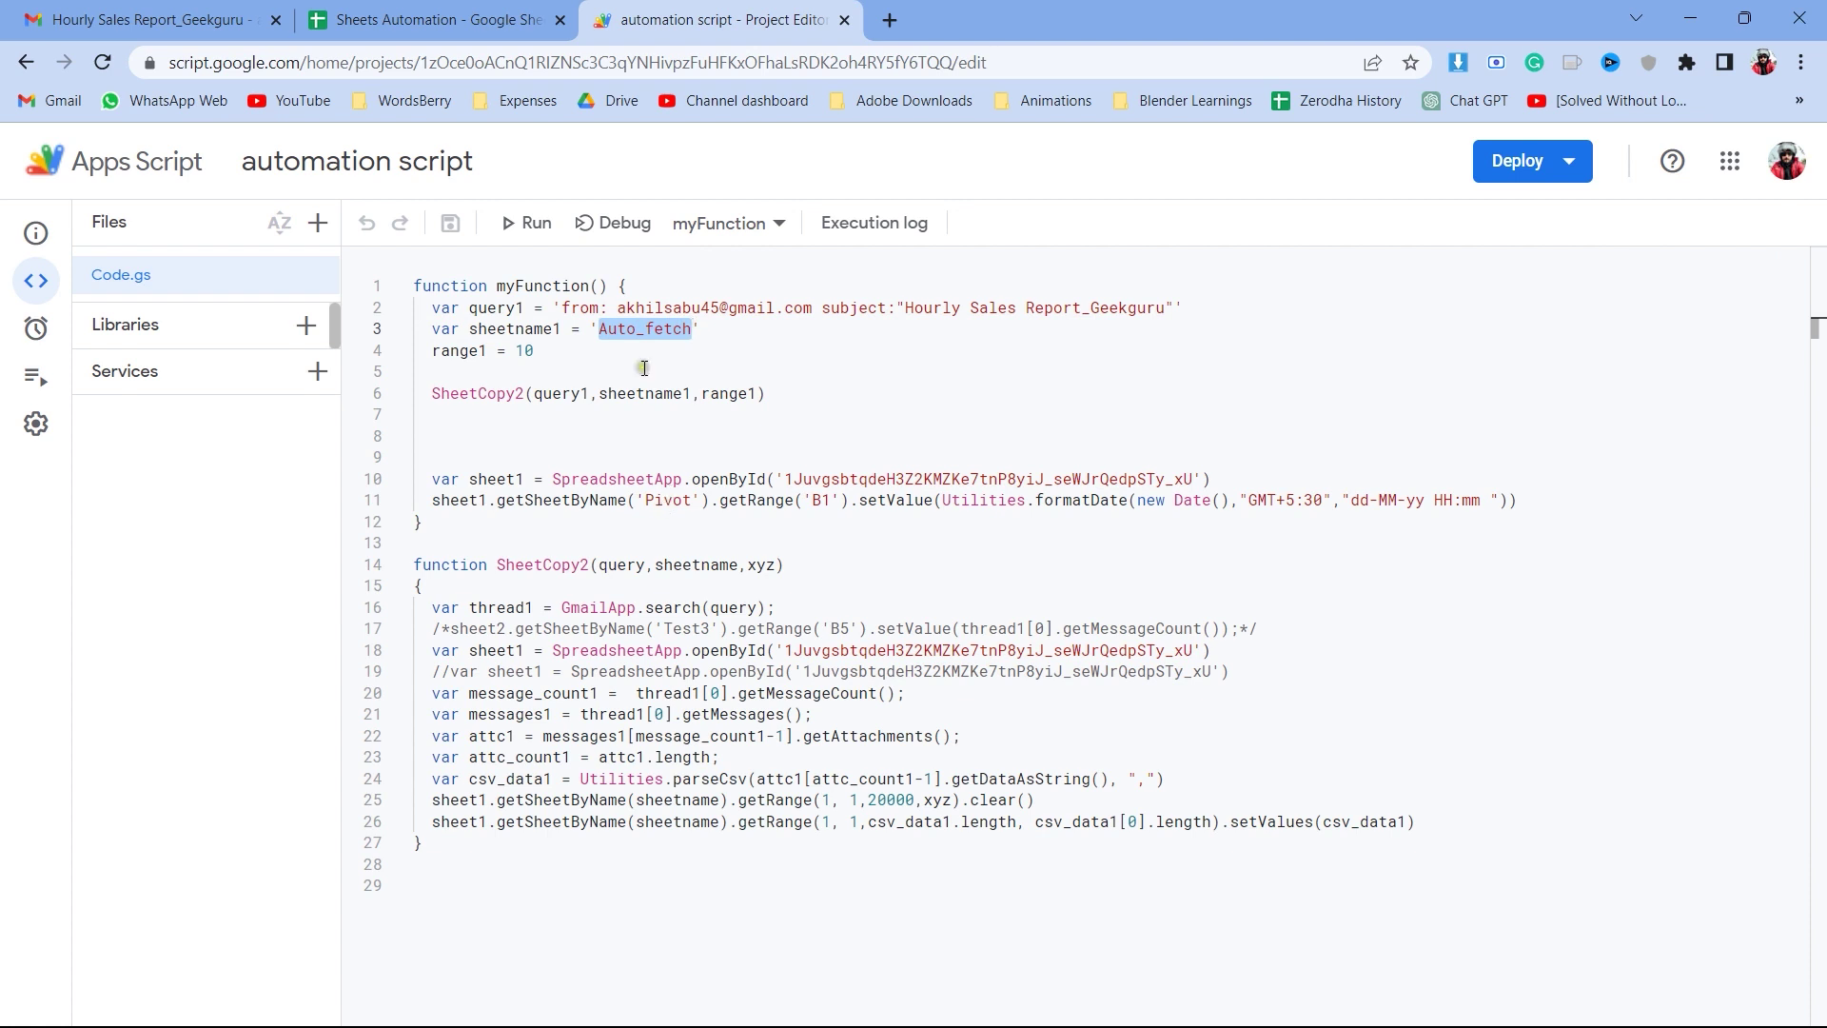
- Compare the script's Pivot timestamp line with the Pivot sheet and inspect its Last updated label in A1 and timestamp in B1
left_click(438, 20)
left_click(307, 1005)
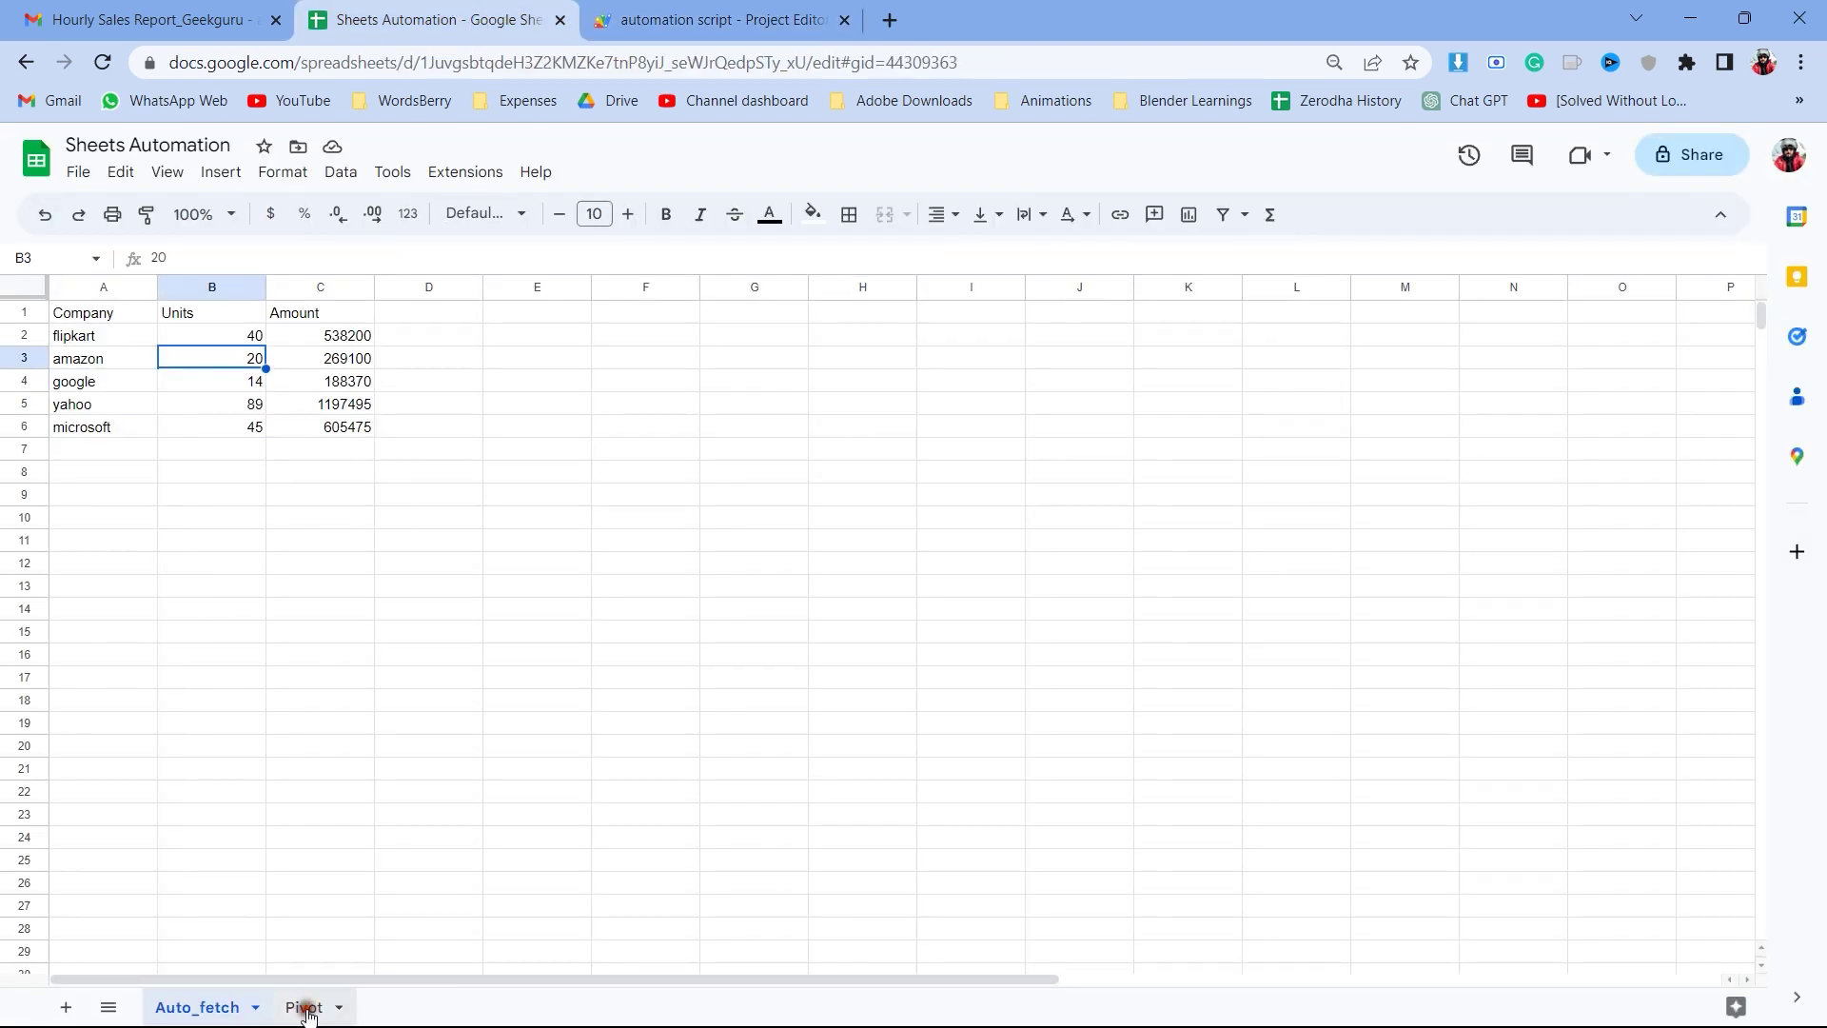
left_click(714, 19)
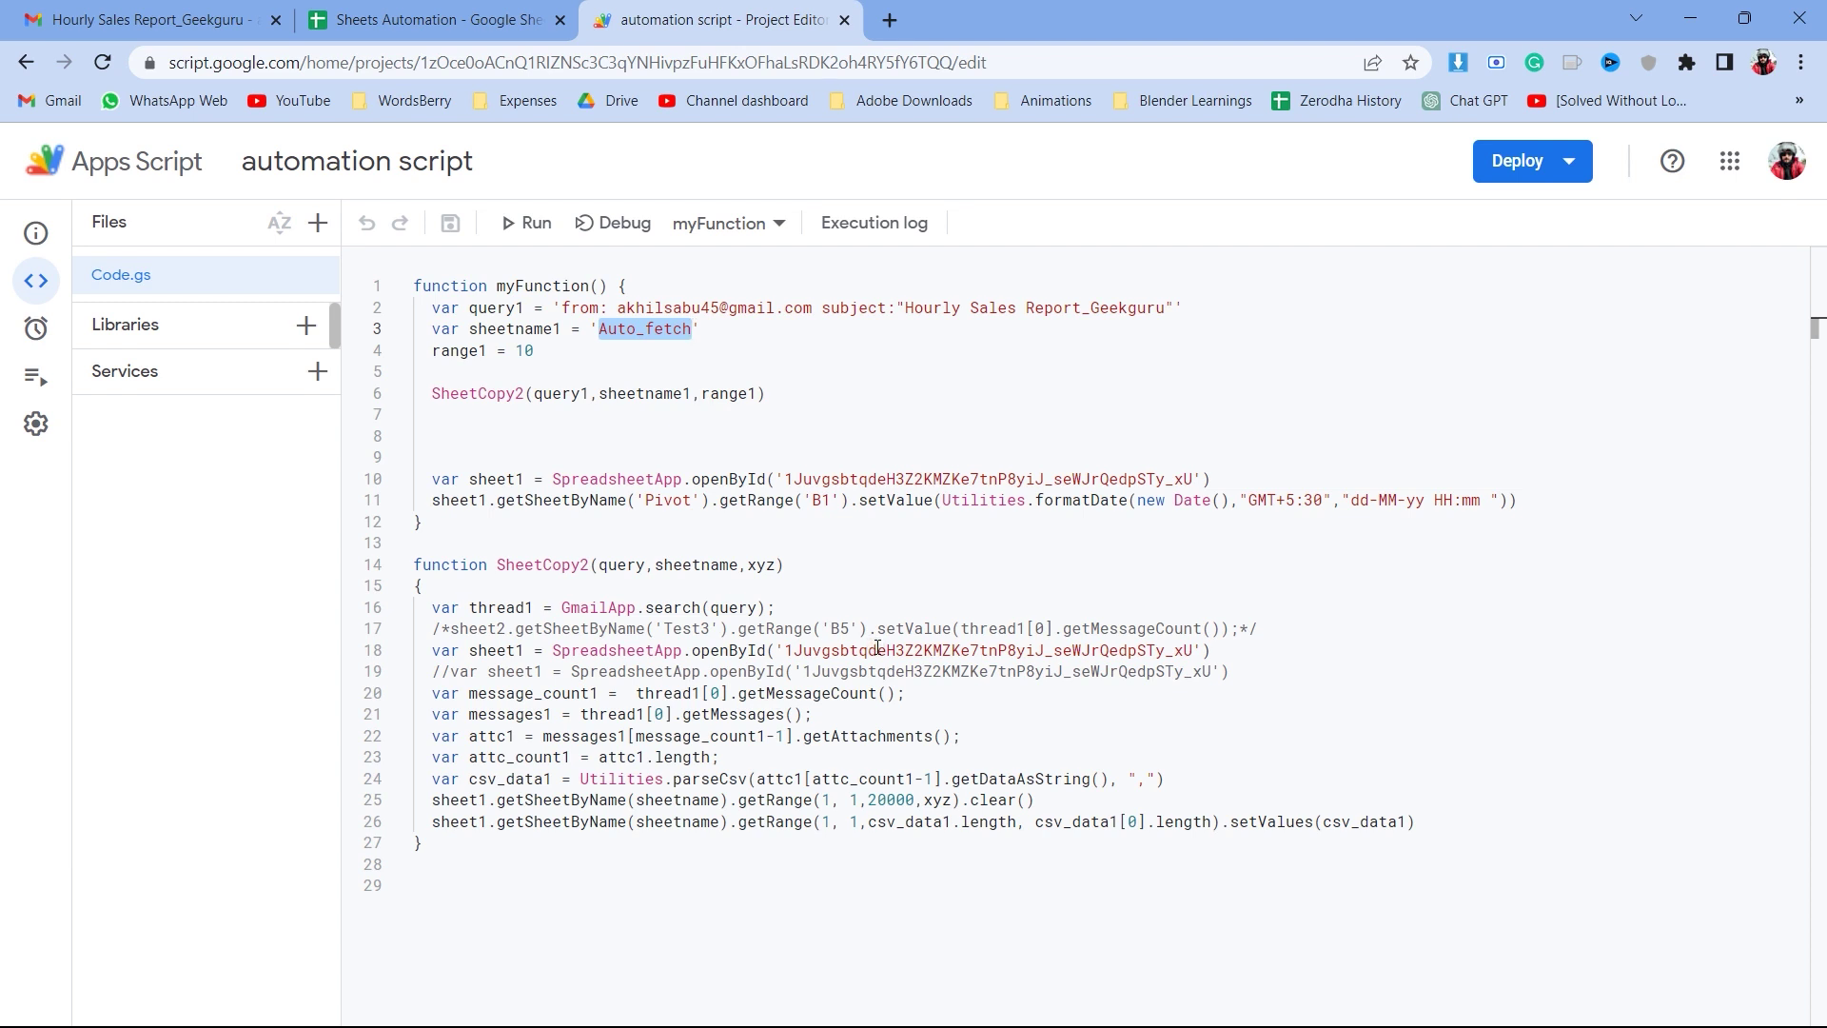
left_click(429, 20)
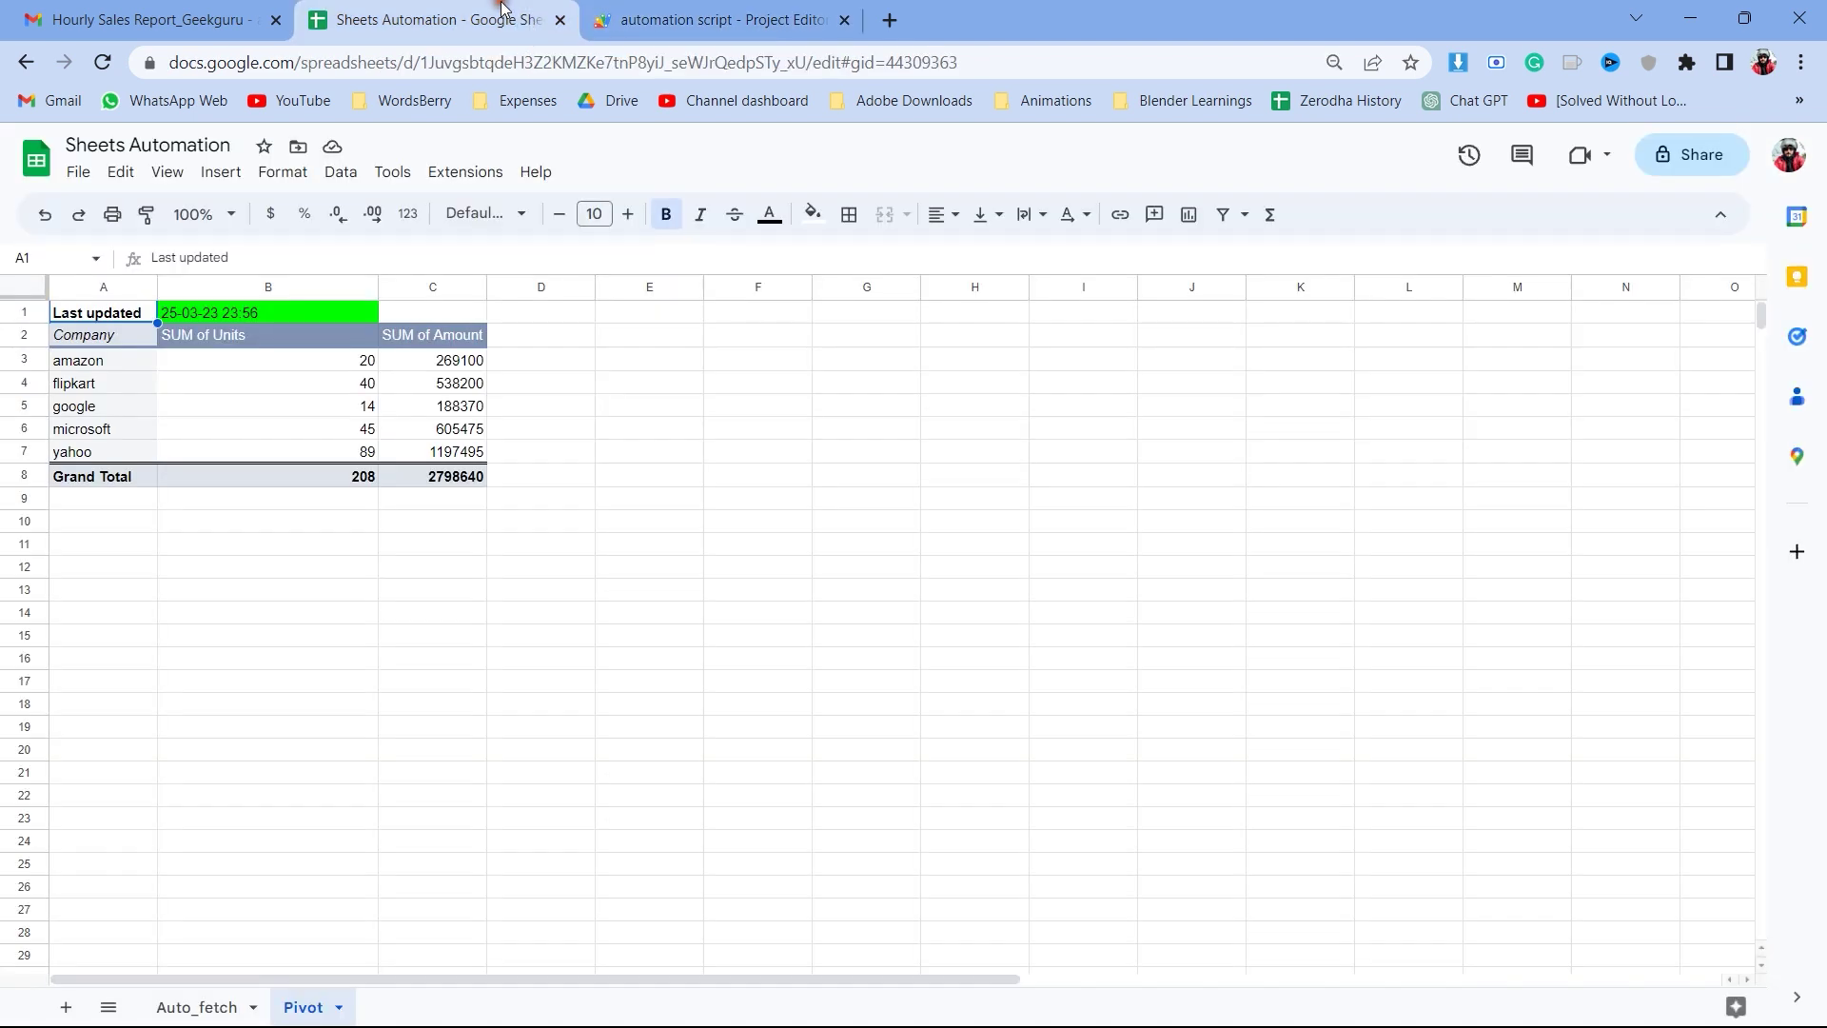
left_click(225, 313)
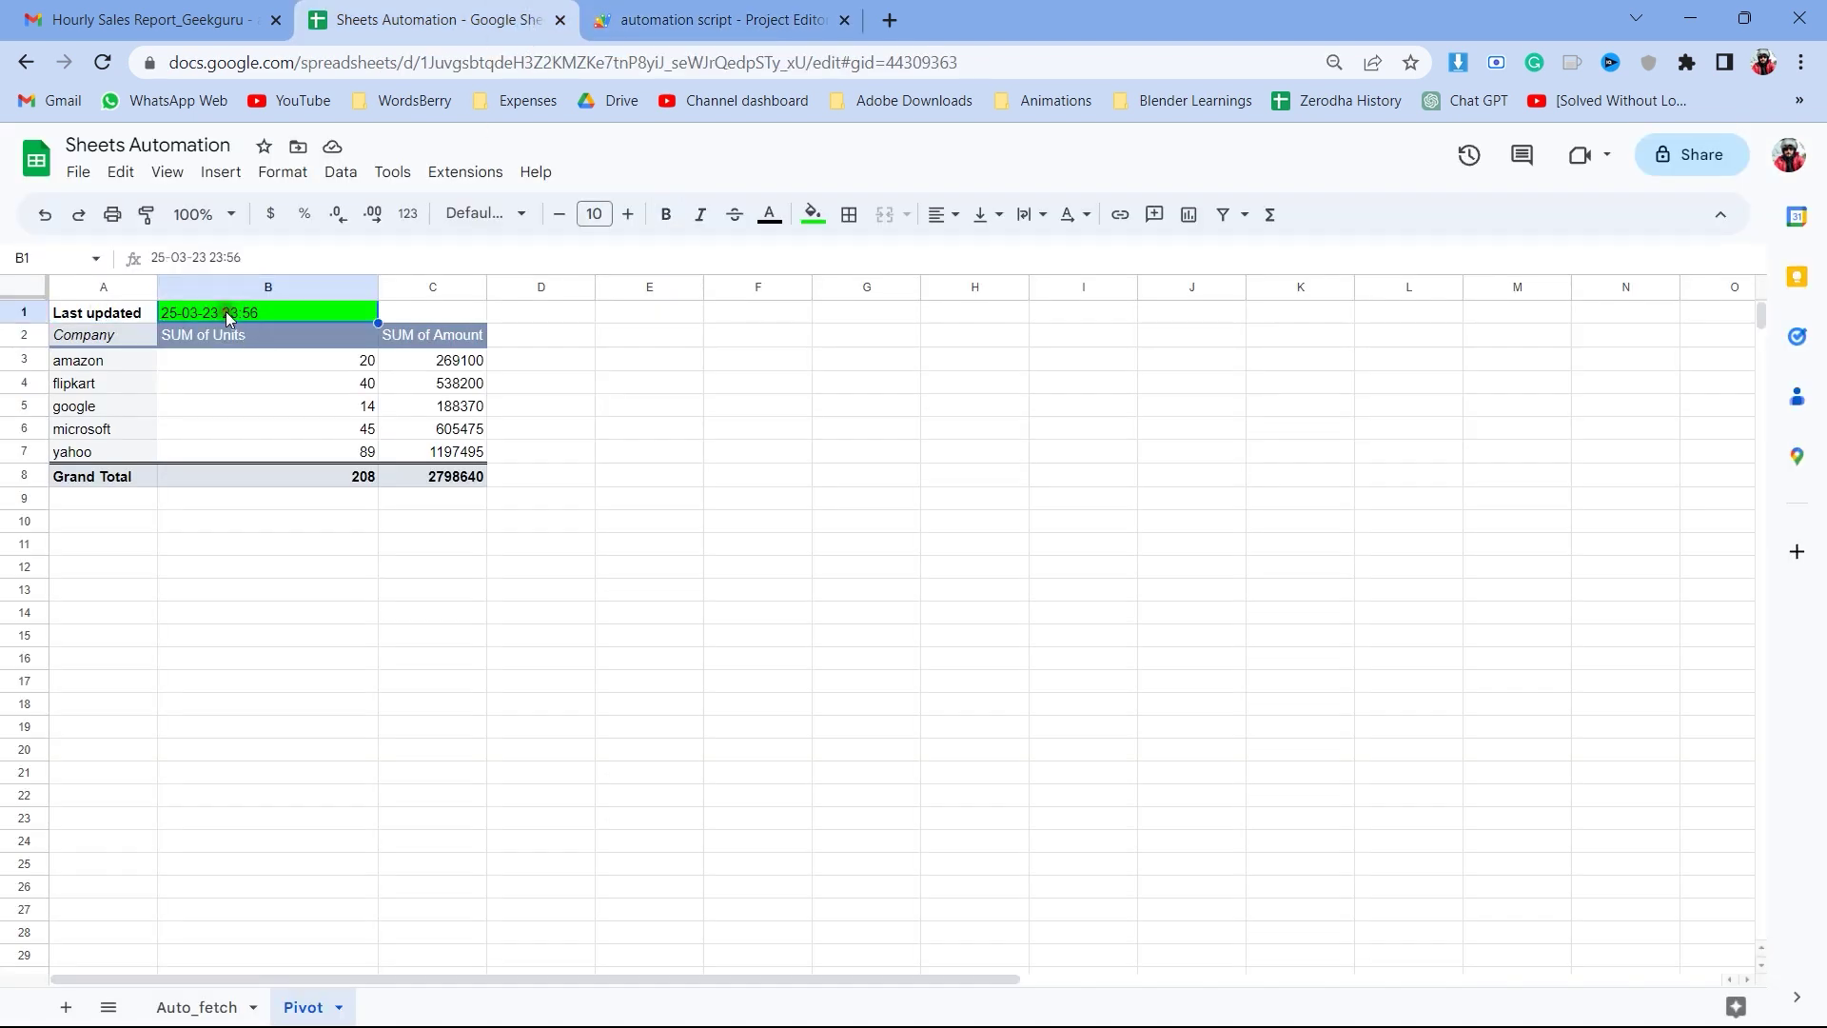
left_click(92, 317)
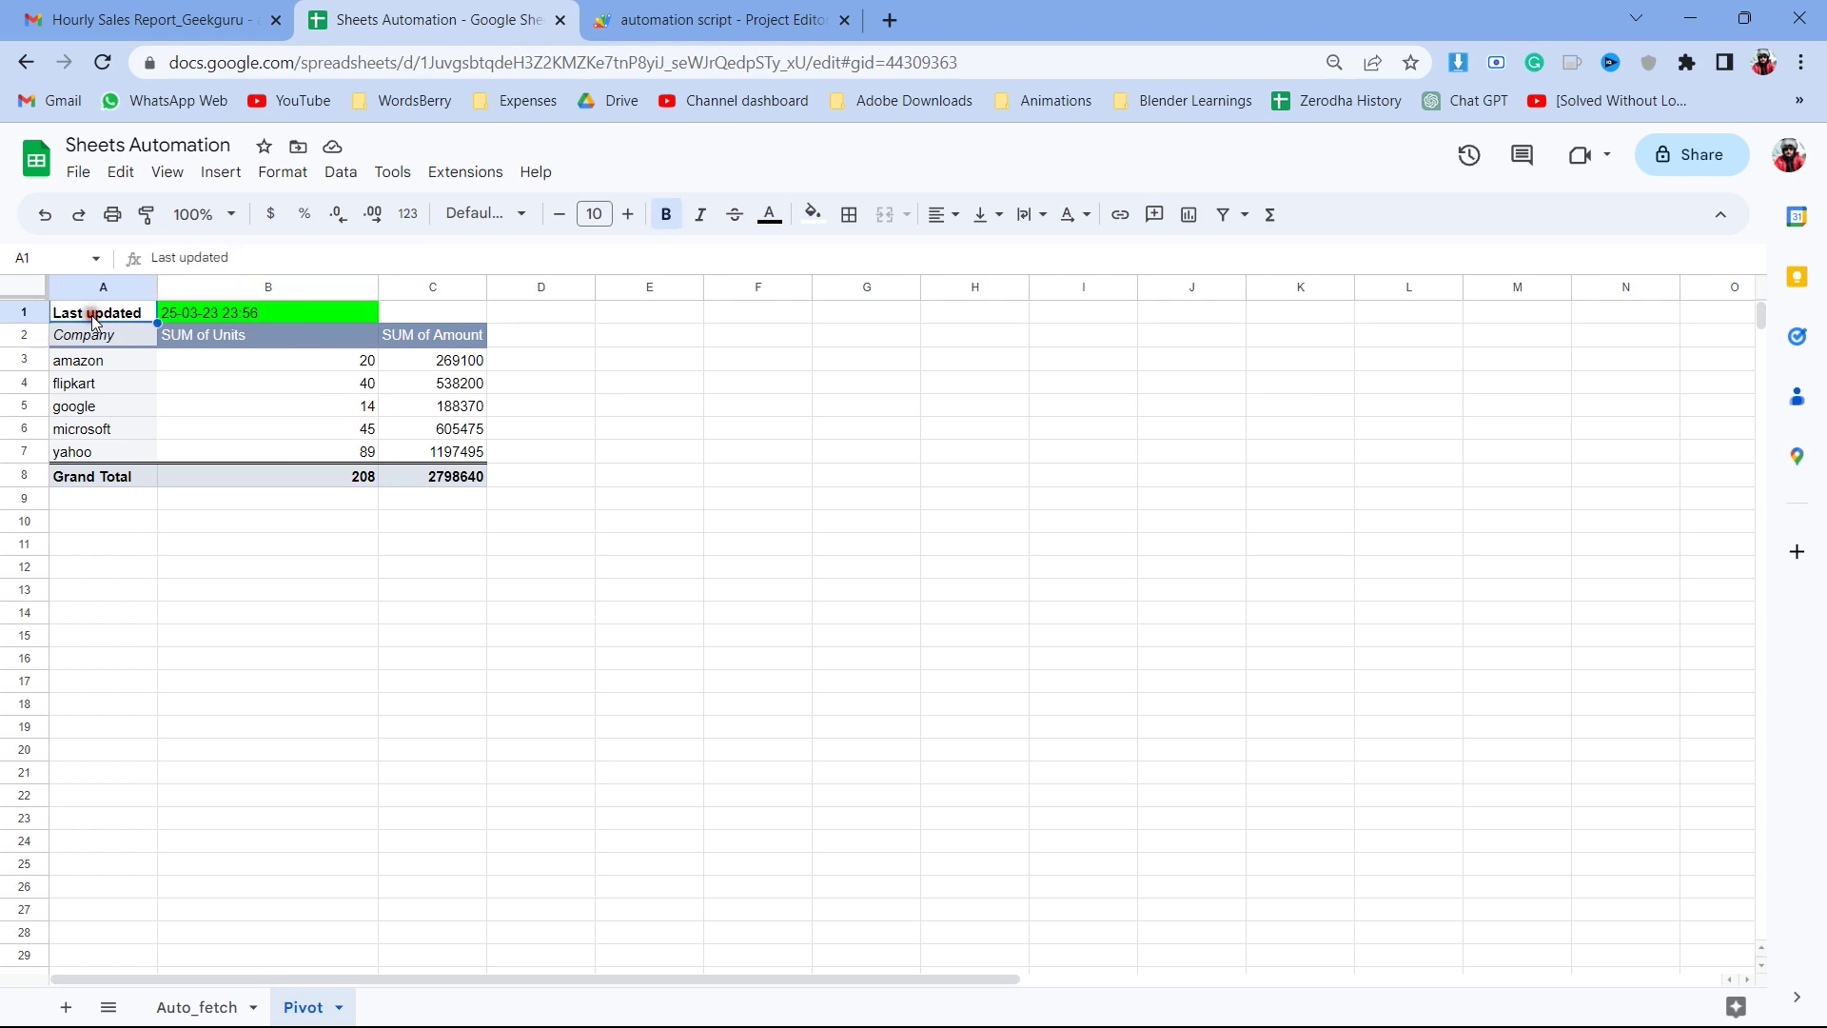
left_click(227, 312)
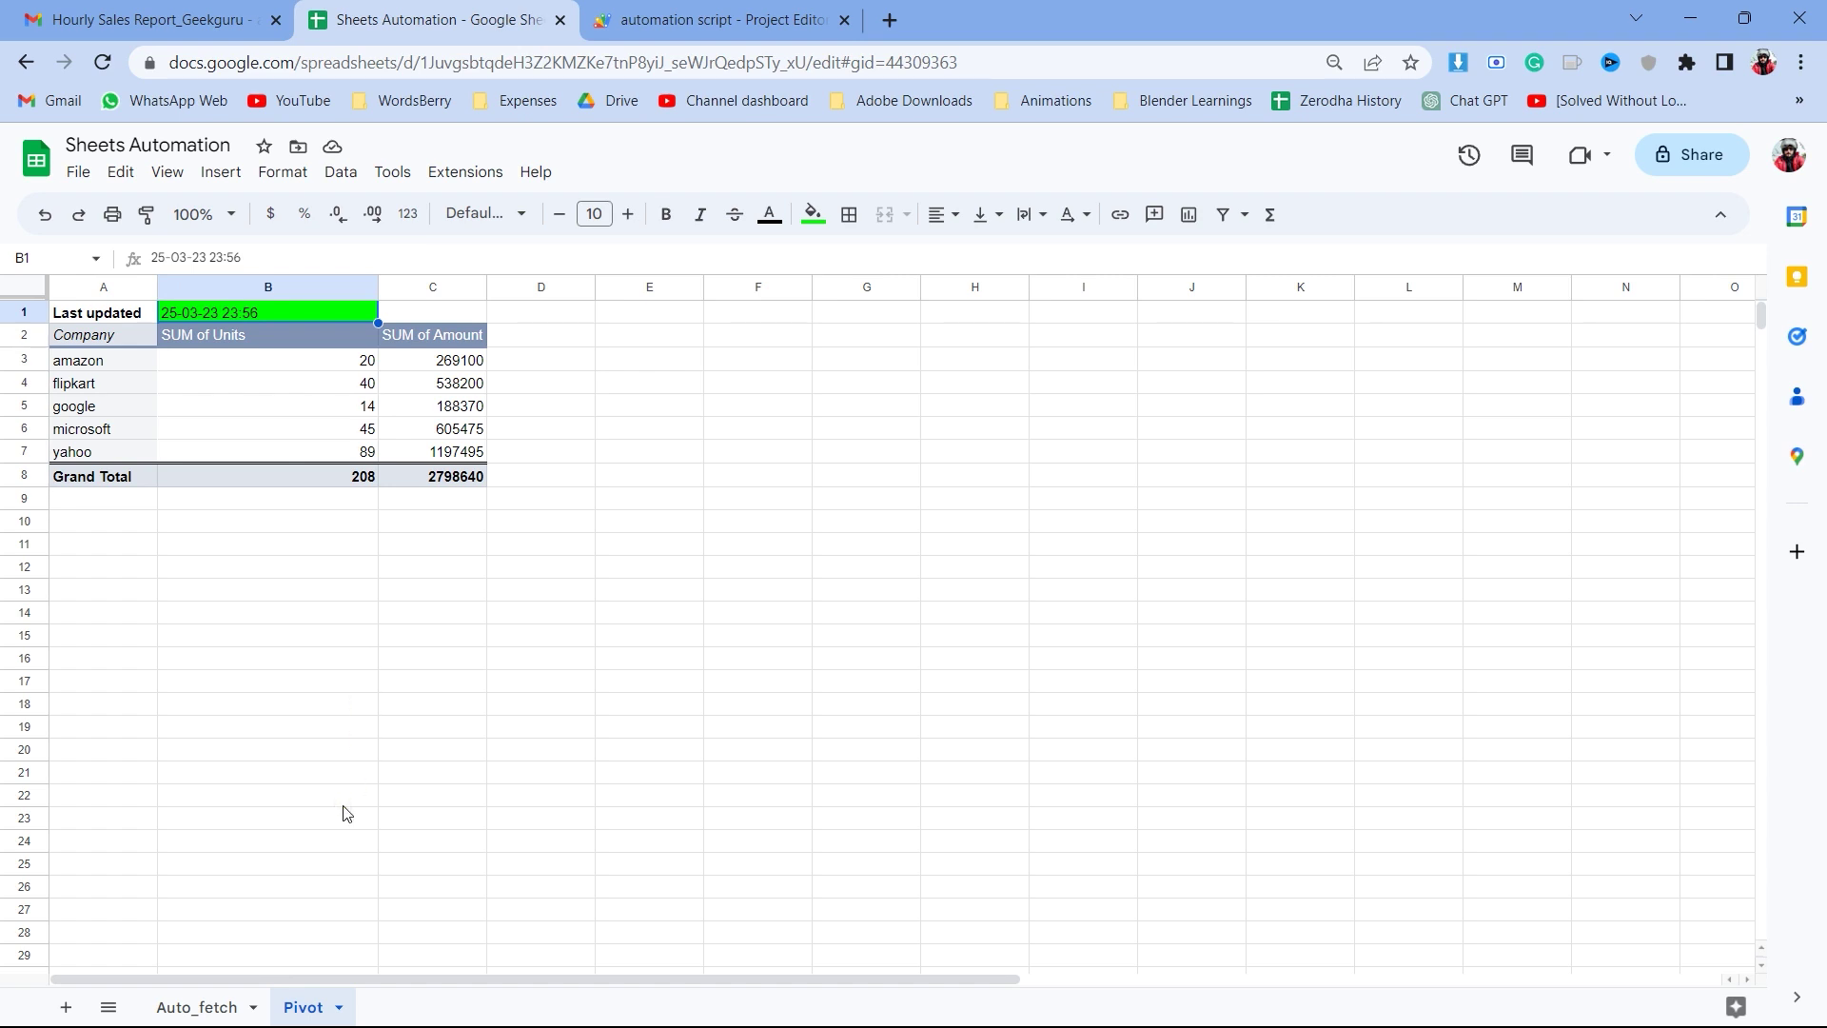
- Review the emailed attachments in Gmail, the Auto_fetch data and the automation script, then return to the Auto_fetch sheet
left_click(174, 11)
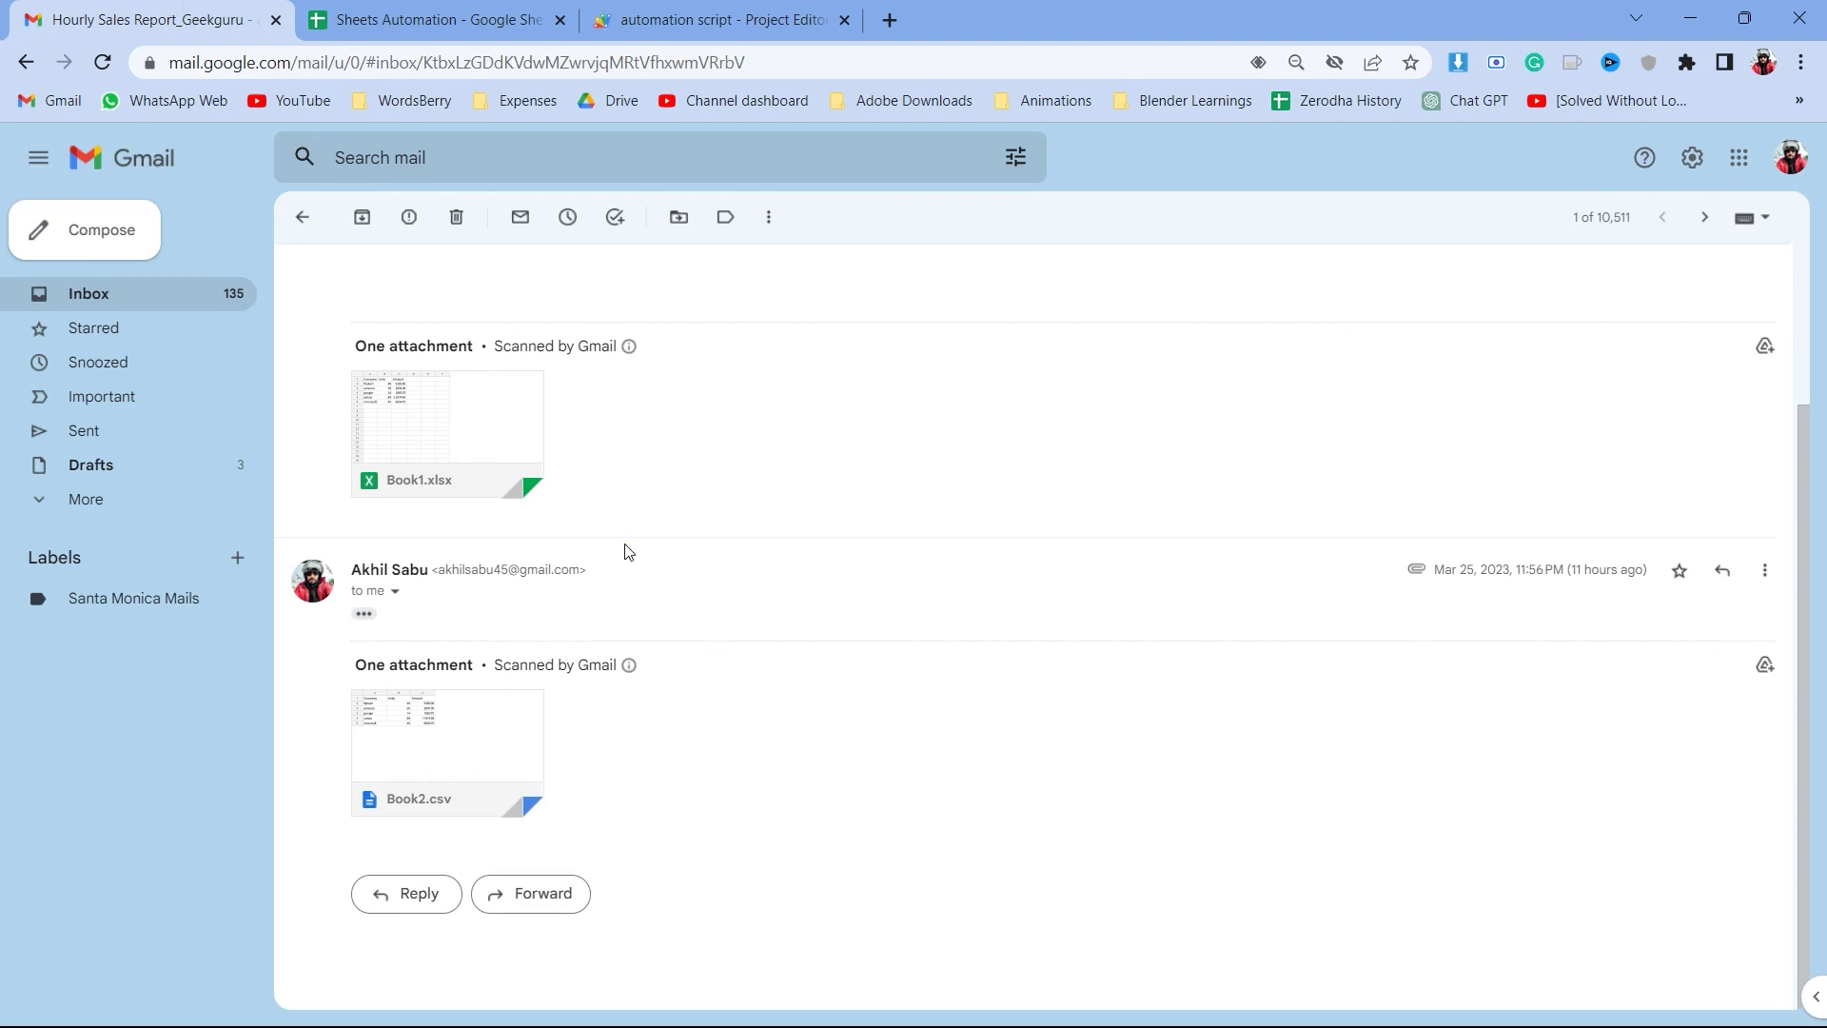
left_click(496, 11)
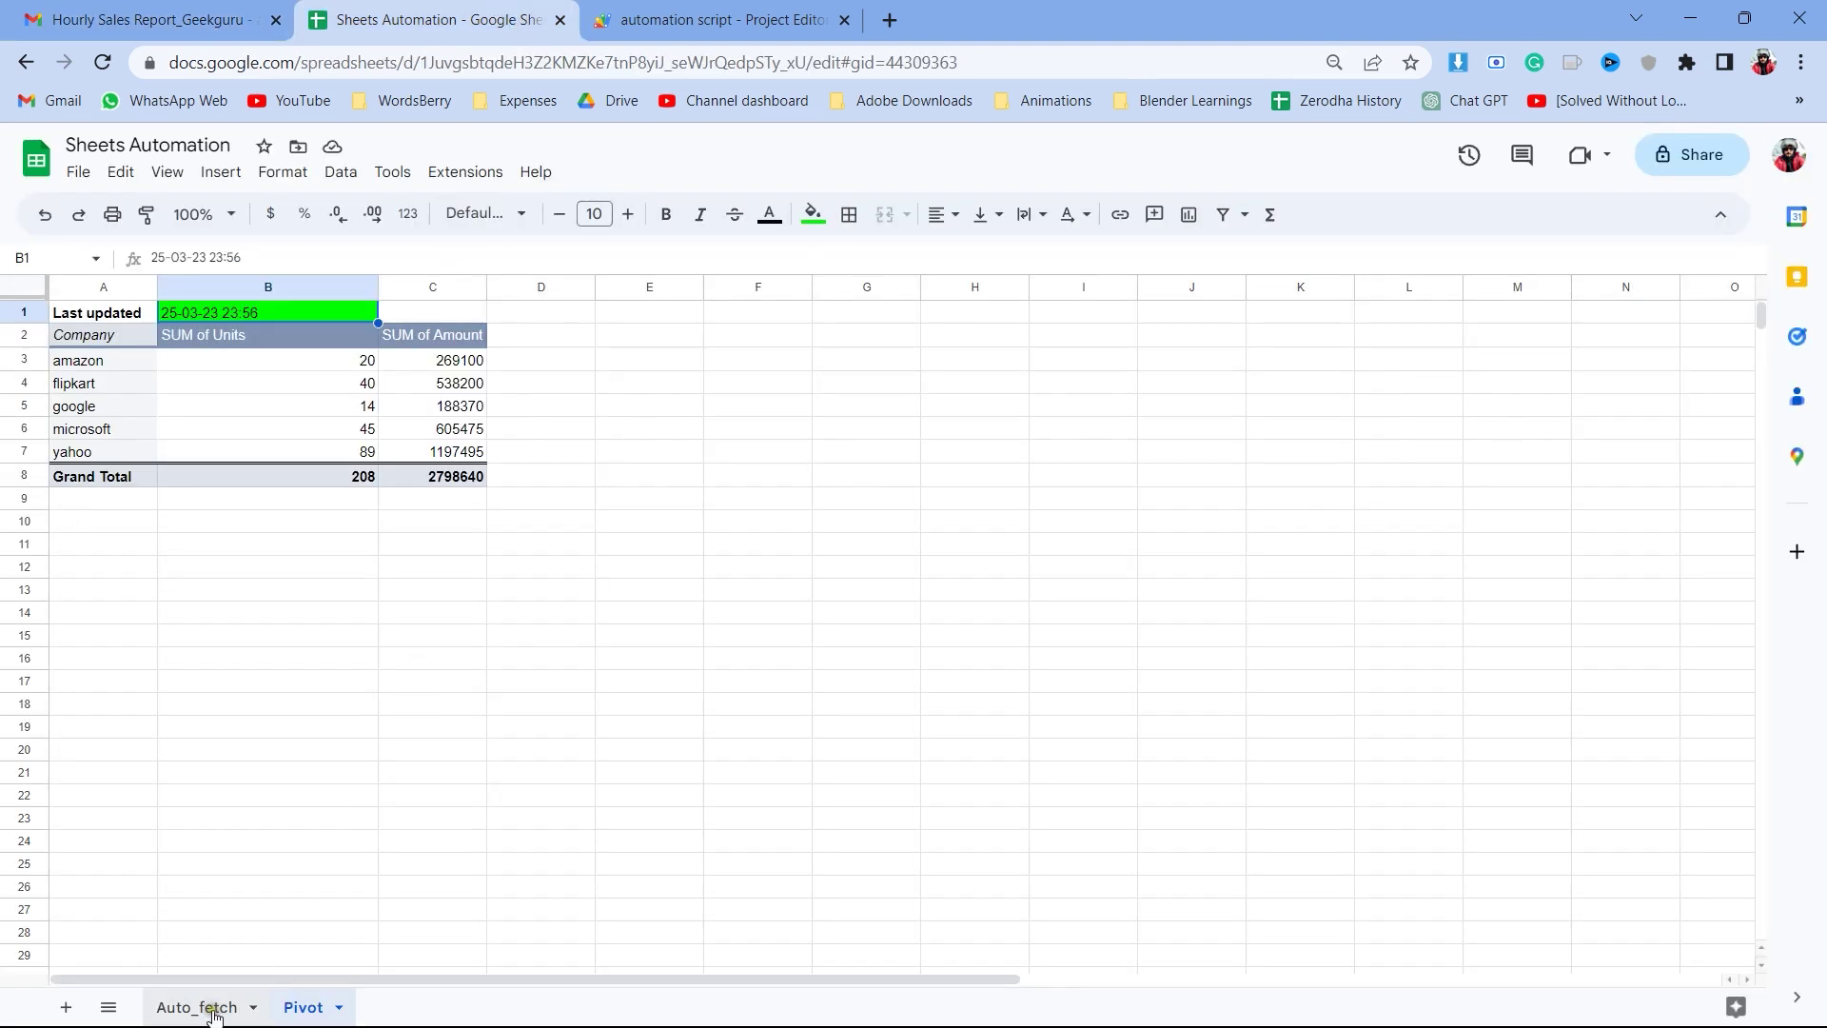
left_click(214, 1011)
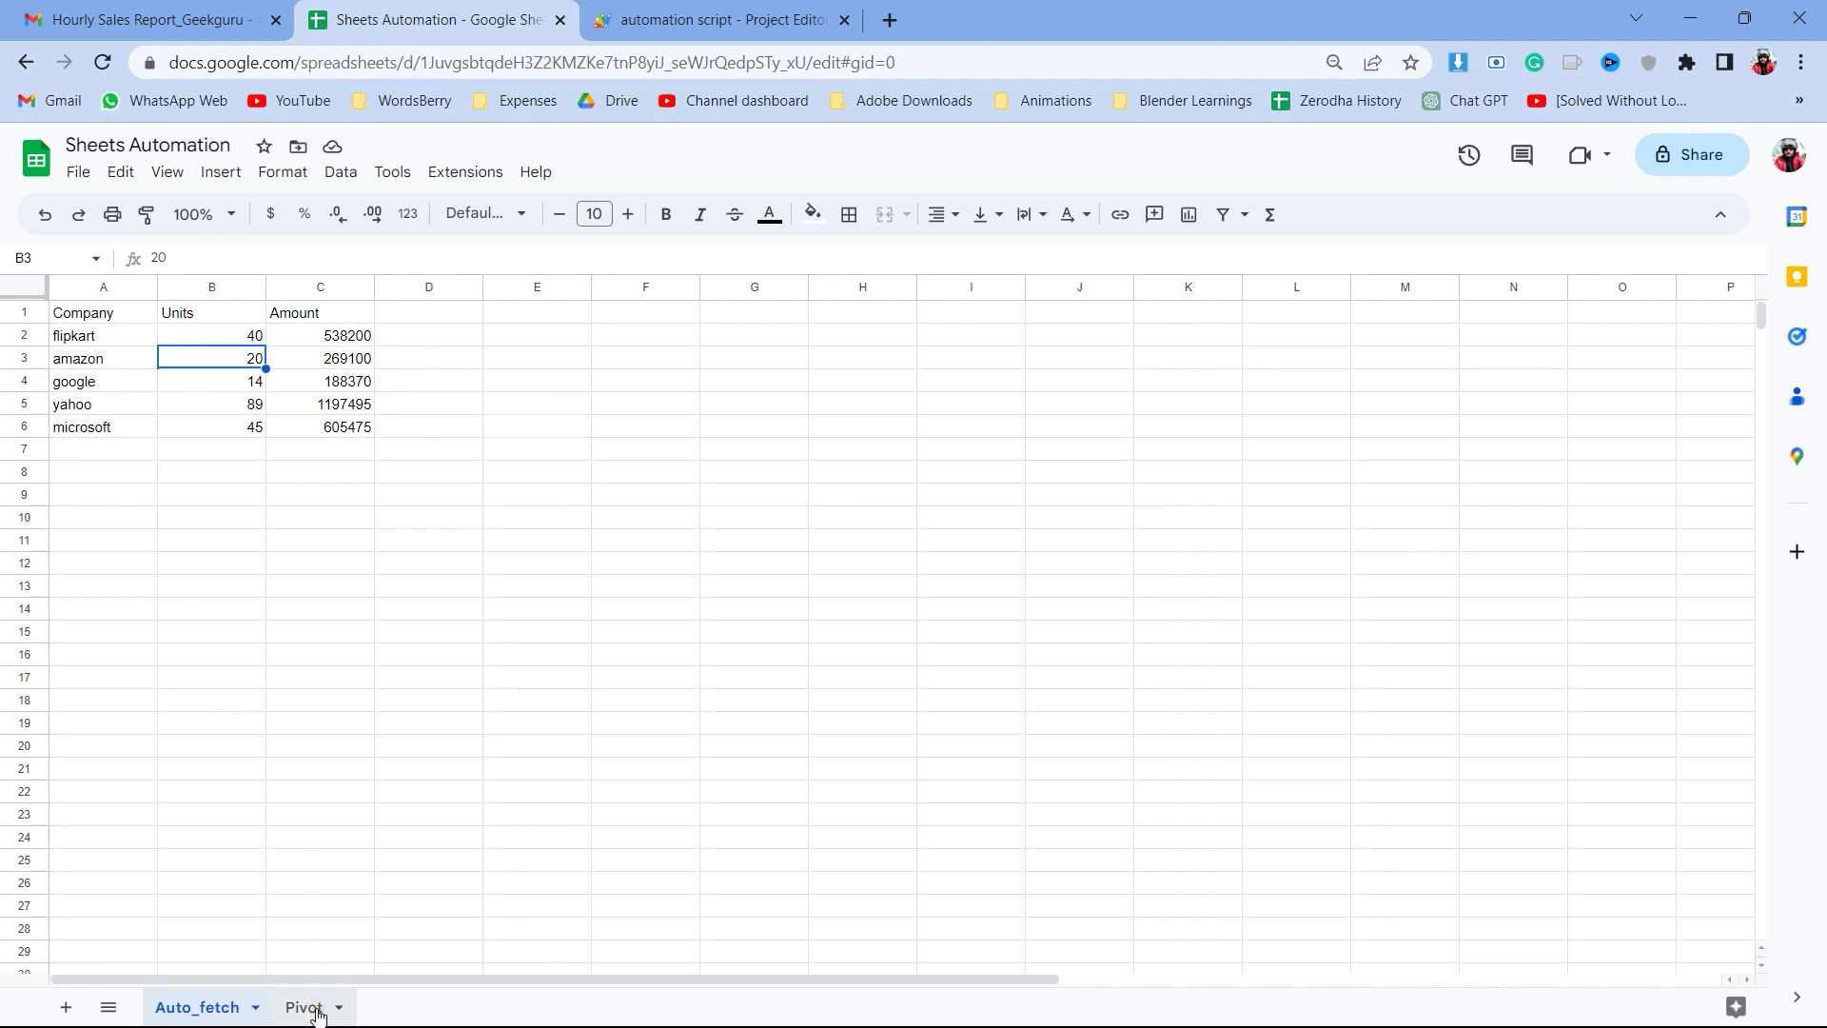
left_click(723, 19)
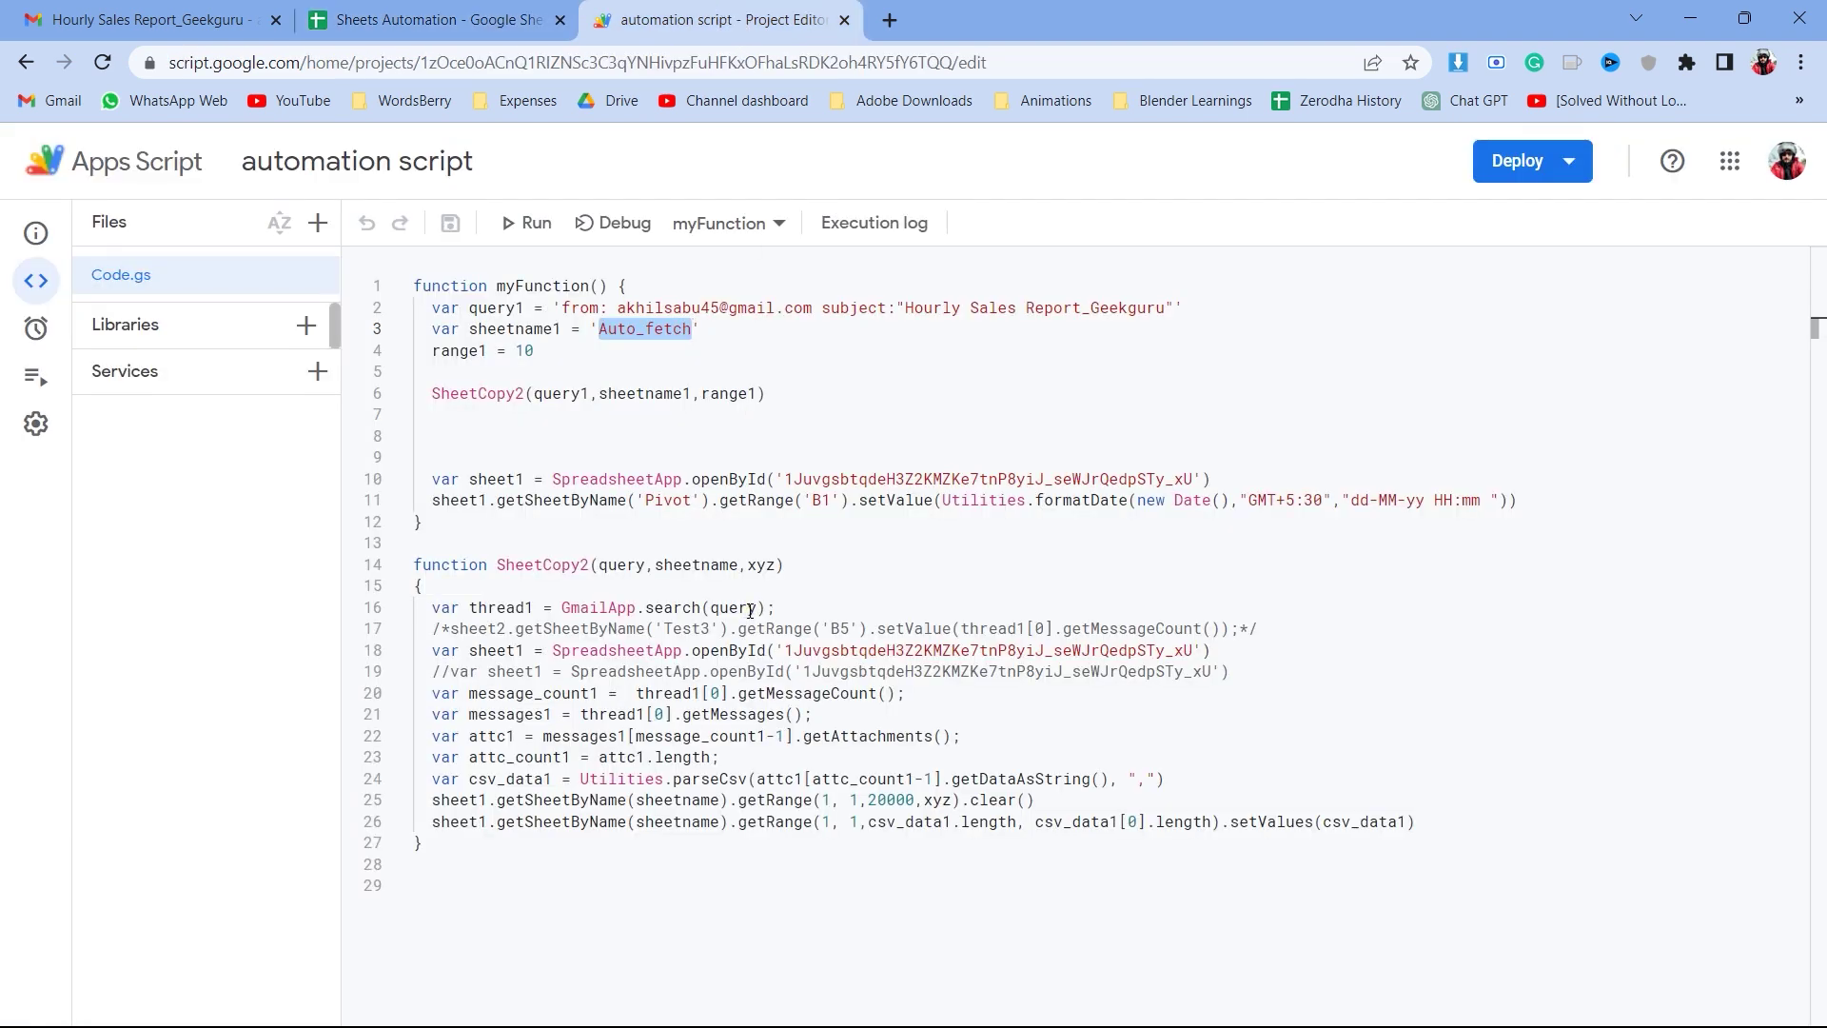
left_click(504, 19)
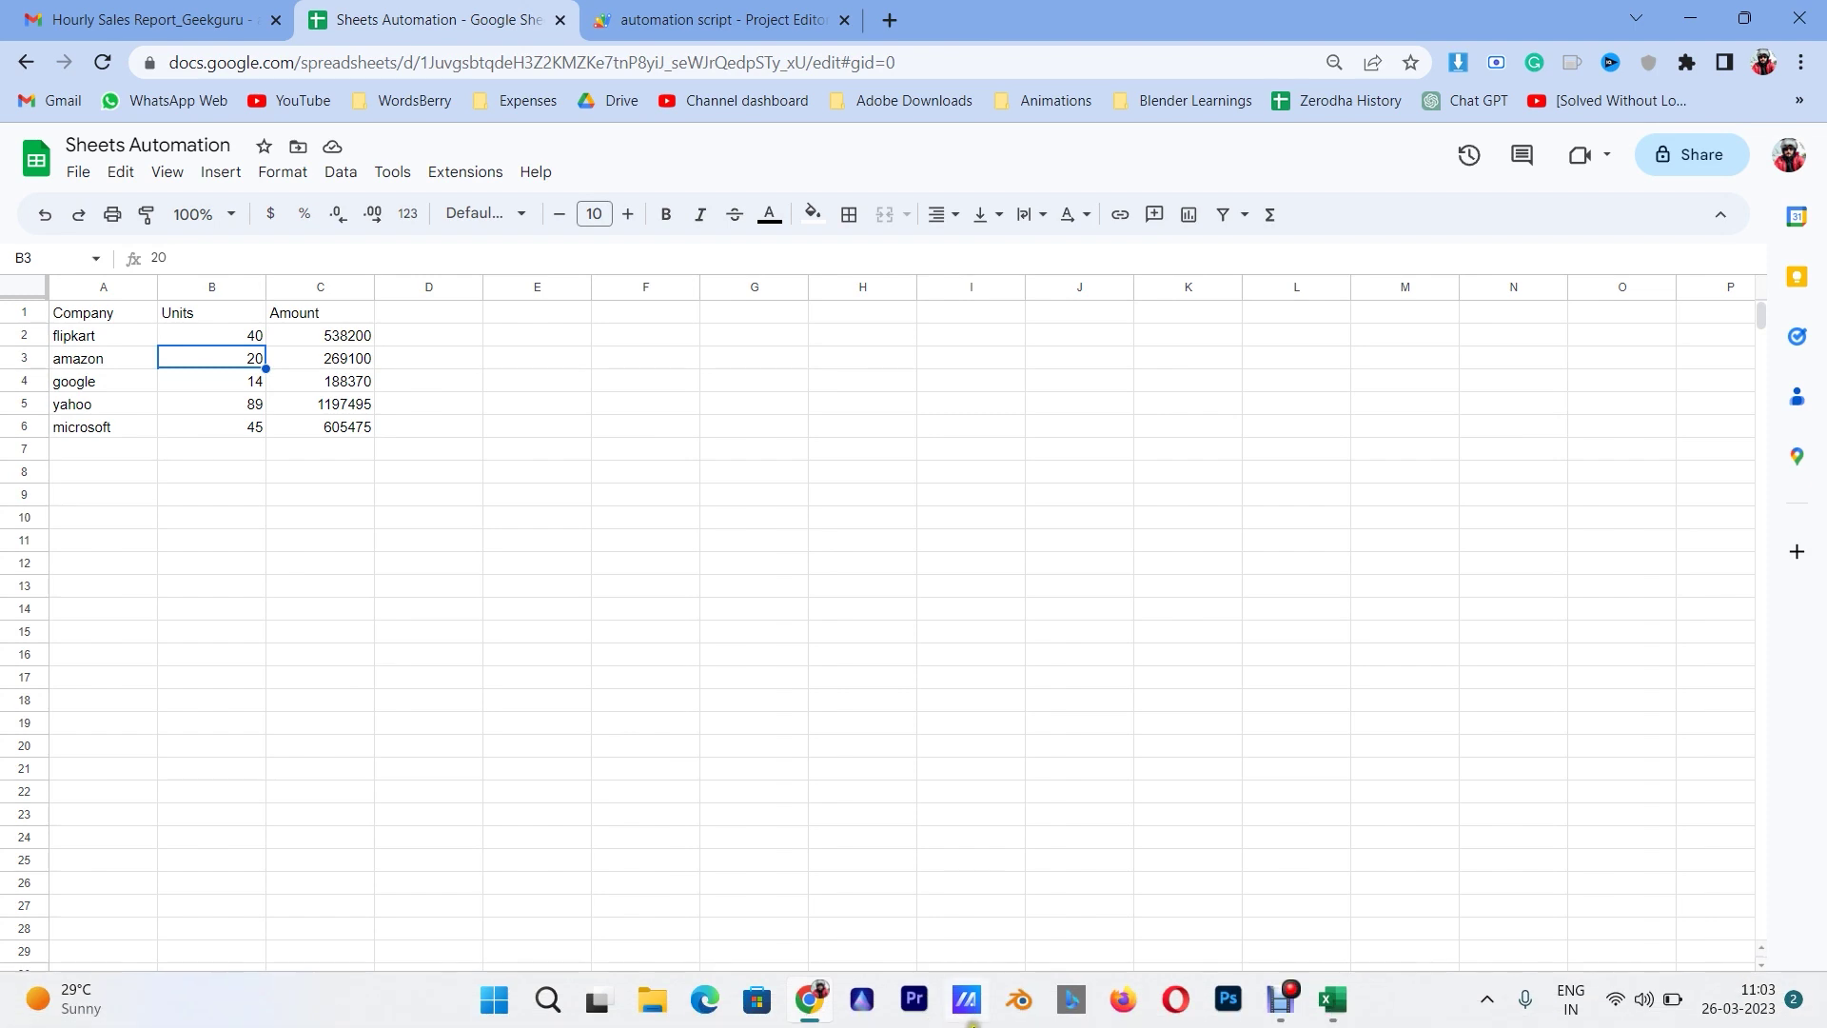